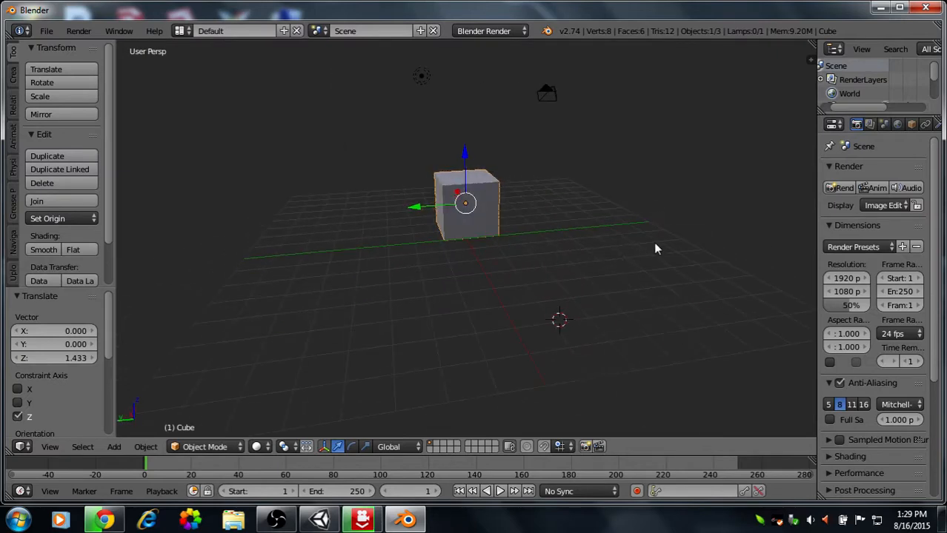
Snap the 3D cursor to the scene center.
{"action": "middle_click_drag", "start_coordinate": [515, 259], "coordinate": [577, 239]}
{"action": "middle_click_drag", "start_coordinate": [478, 258], "coordinate": [601, 243]}
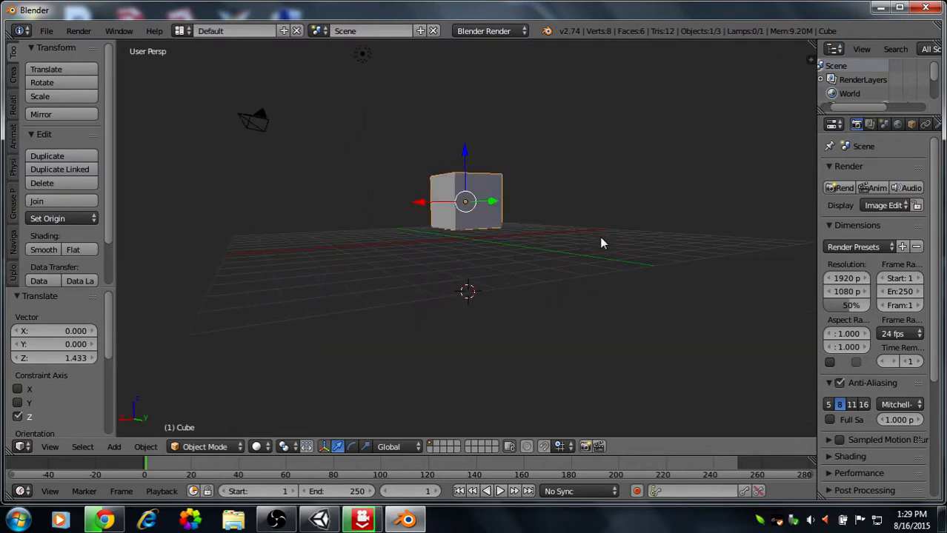
{"action": "middle_click_drag", "start_coordinate": [460, 232], "coordinate": [568, 281]}
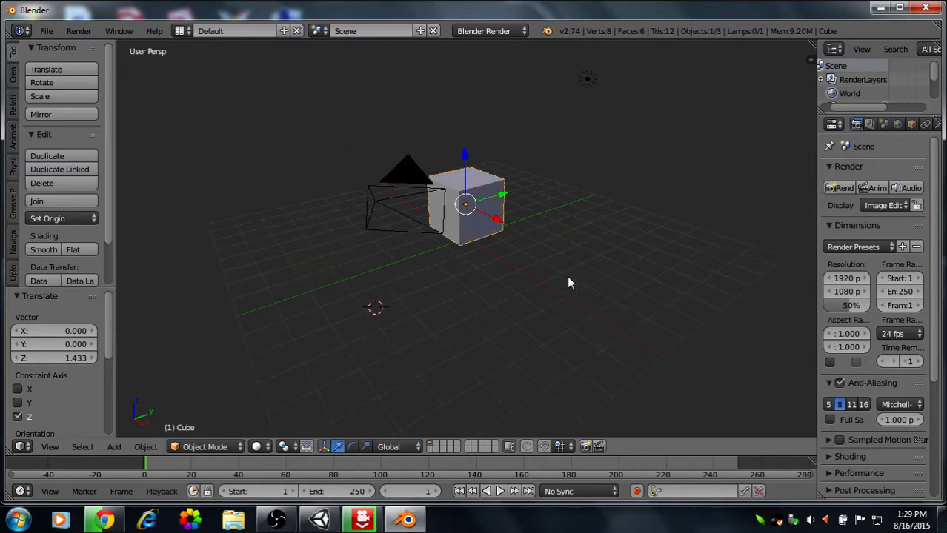
{"action": "middle_click_drag", "start_coordinate": [435, 285], "coordinate": [517, 243]}
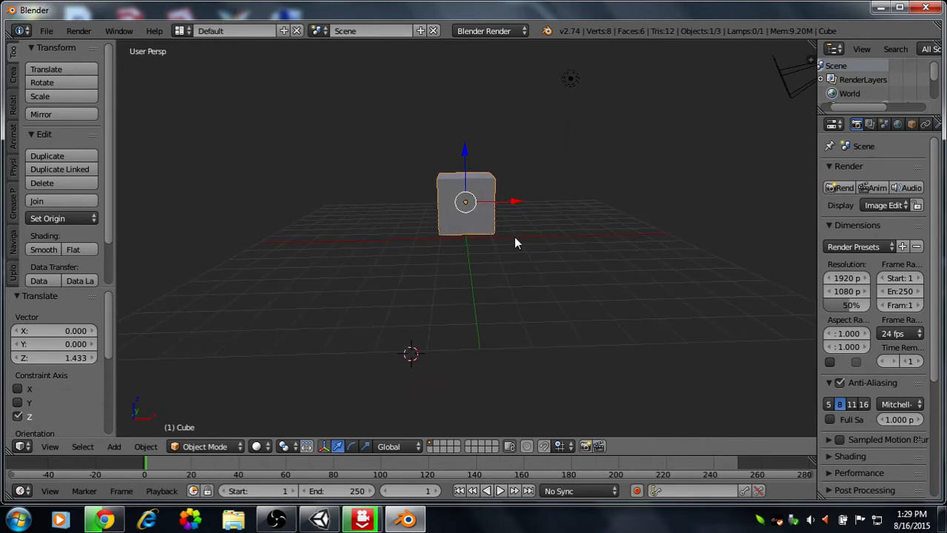
{"action": "middle_click_drag", "start_coordinate": [516, 241], "coordinate": [537, 209]}
{"action": "key", "text": "shift+s"}
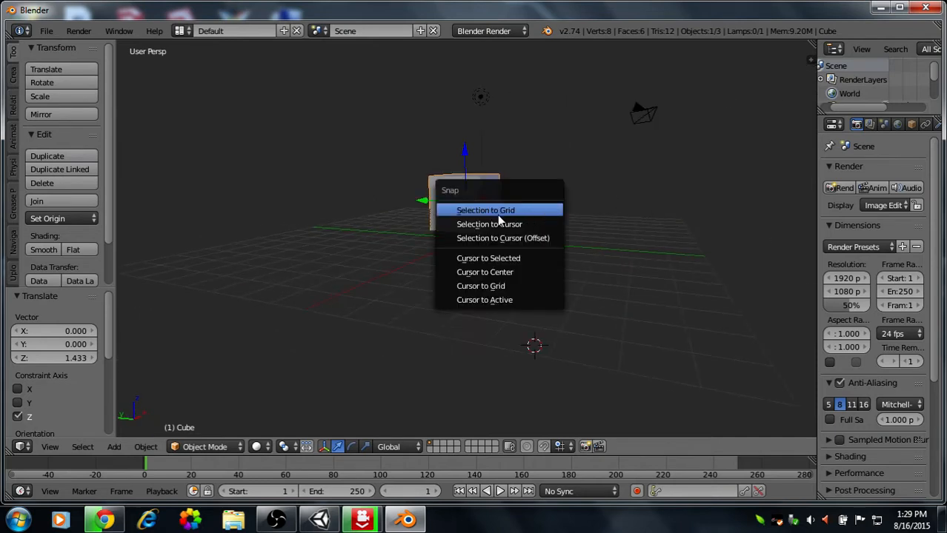
{"action": "left_click", "coordinate": [510, 271]}
Start a fresh scene by reloading the start-up file.
{"action": "middle_click_drag", "start_coordinate": [519, 248], "coordinate": [337, 237]}
{"action": "middle_click_drag", "start_coordinate": [555, 201], "coordinate": [513, 224]}
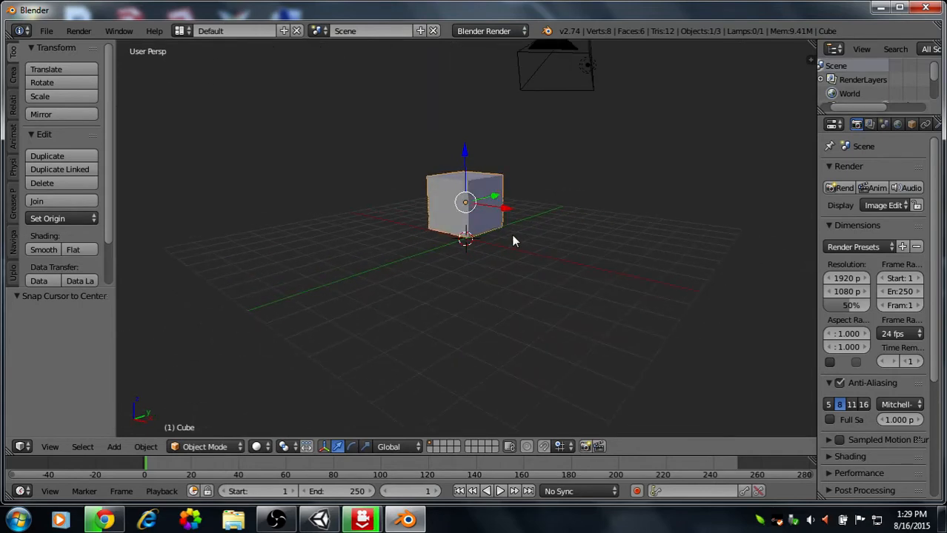
{"action": "middle_click_drag", "start_coordinate": [491, 233], "coordinate": [372, 222]}
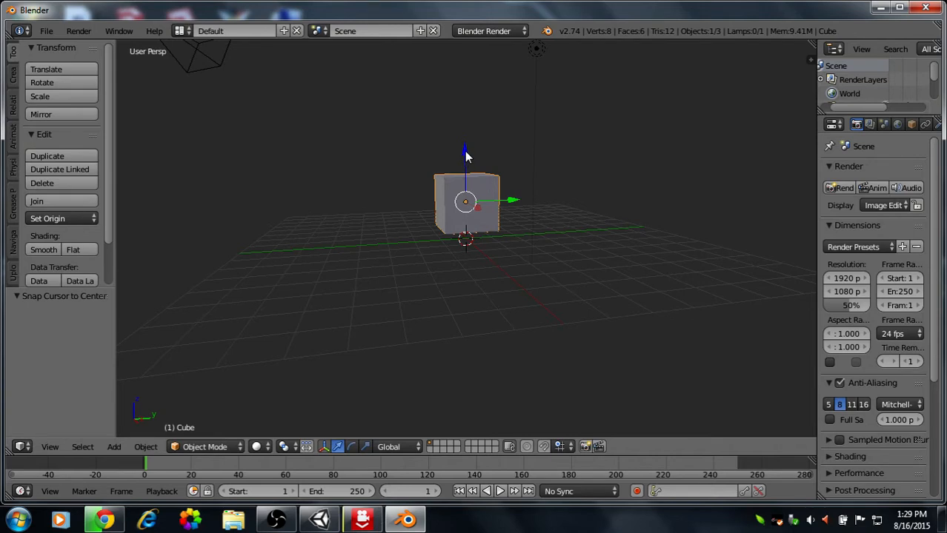
{"action": "middle_click_drag", "start_coordinate": [528, 218], "coordinate": [484, 237]}
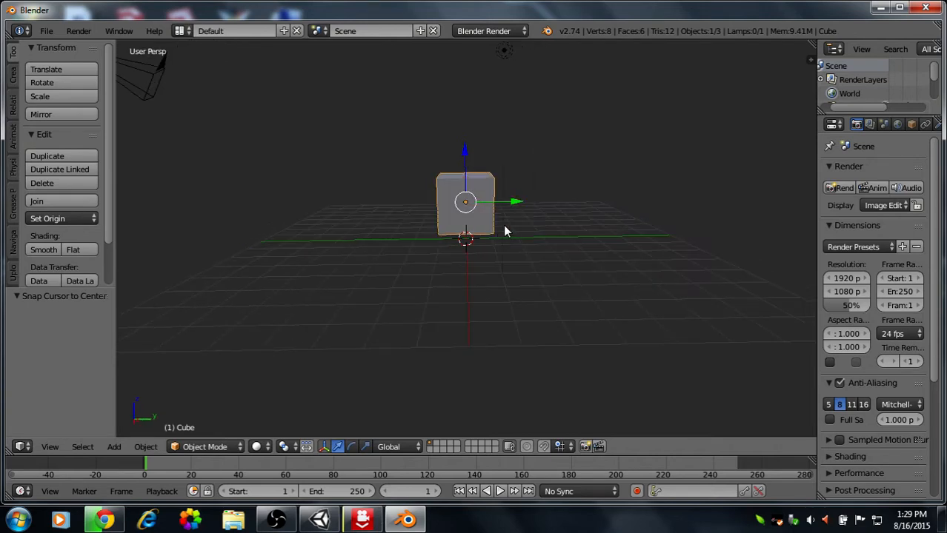
{"action": "middle_click_drag", "start_coordinate": [494, 191], "coordinate": [457, 345]}
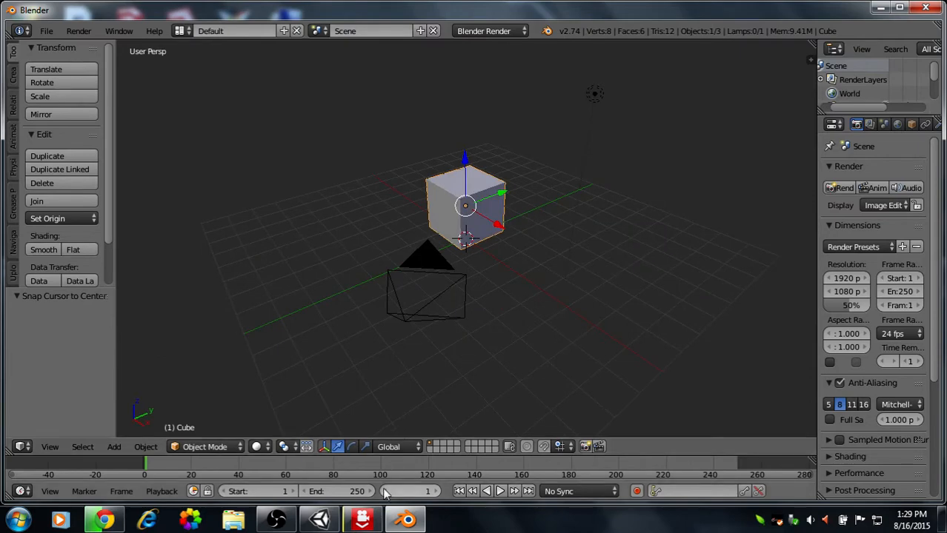
{"action": "middle_click_drag", "start_coordinate": [563, 244], "coordinate": [622, 240]}
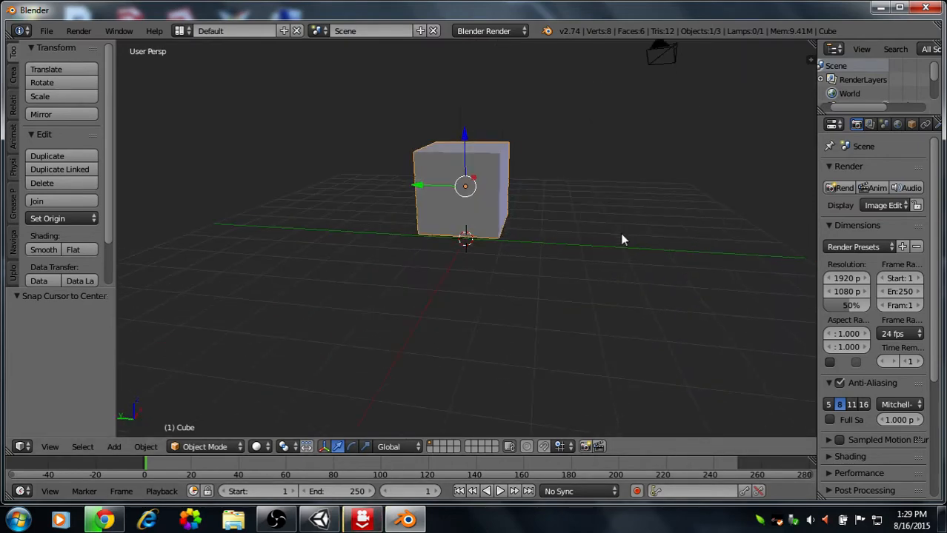
{"action": "left_click", "coordinate": [46, 31]}
{"action": "left_click", "coordinate": [45, 59]}
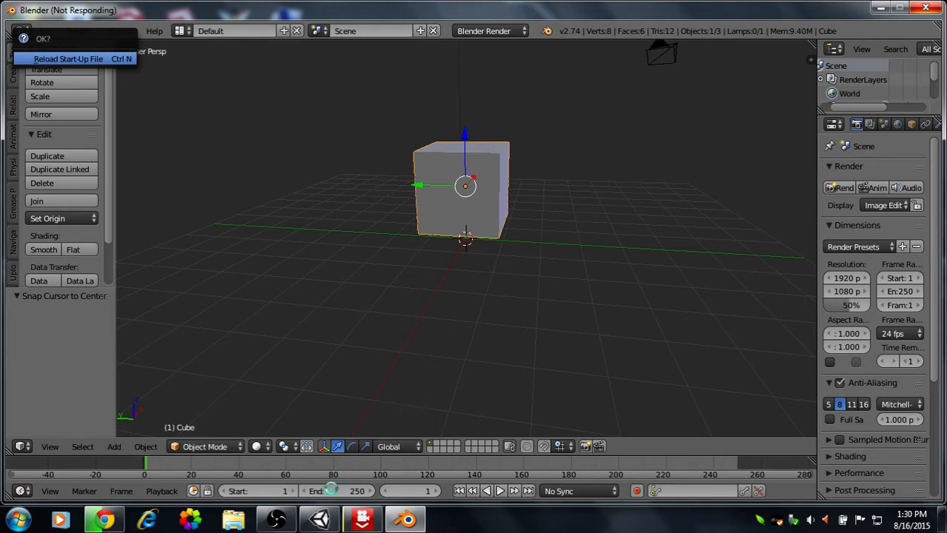
Delete the default lamp and the camera together, keeping the cube.
{"action": "middle_click_drag", "start_coordinate": [366, 249], "coordinate": [490, 175]}
{"action": "scroll", "coordinate": [534, 246], "scroll_direction": "up", "scroll_amount": 3}
{"action": "scroll", "coordinate": [493, 189], "scroll_direction": "down", "scroll_amount": 5}
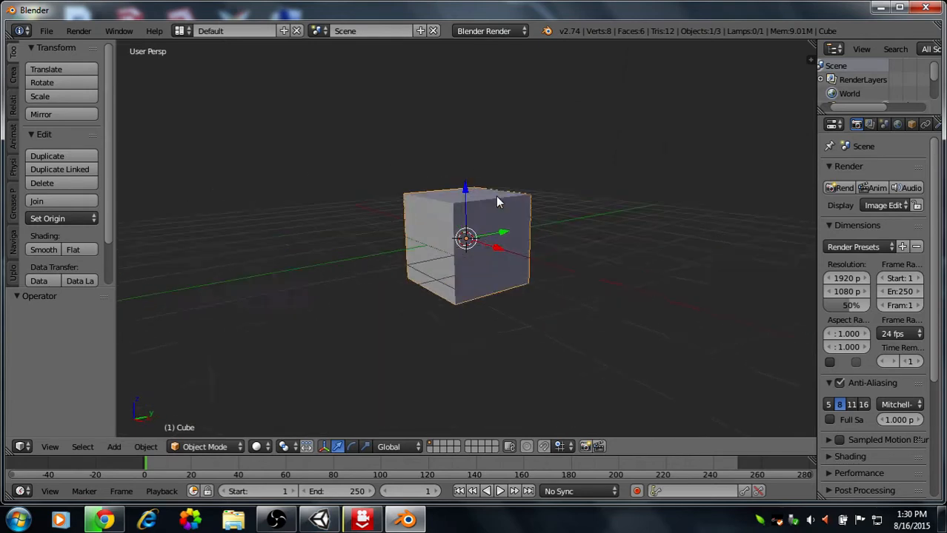
{"action": "right_click", "coordinate": [539, 132]}
{"action": "right_click", "coordinate": [468, 157]}
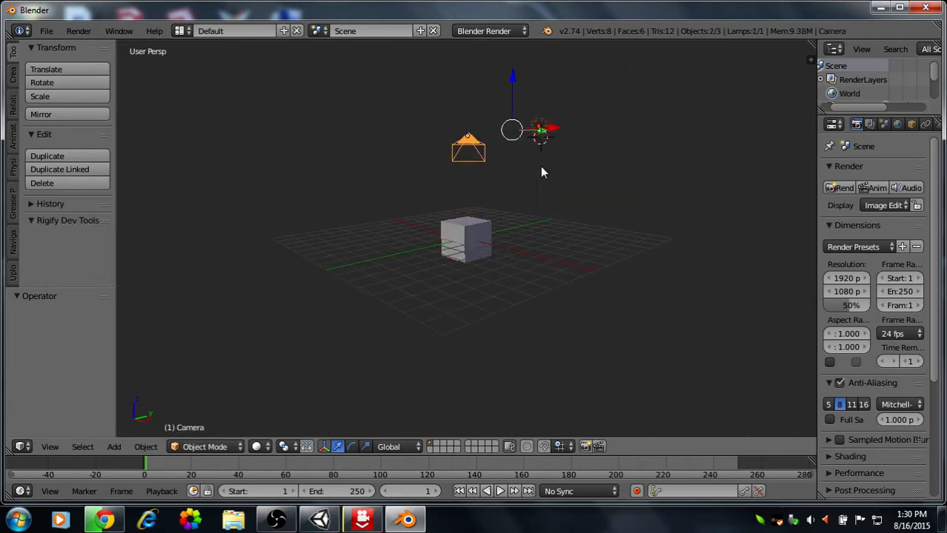
{"action": "middle_click_drag", "start_coordinate": [540, 166], "coordinate": [471, 201]}
{"action": "key", "text": "x"}
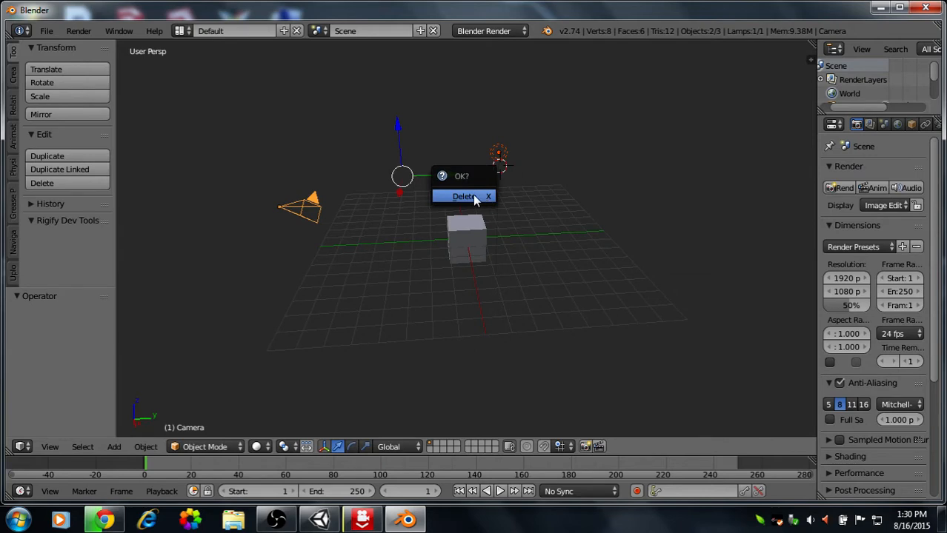
{"action": "left_click", "coordinate": [472, 194]}
Raise the cube 2 units along the Z axis.
{"action": "right_click", "coordinate": [457, 238]}
{"action": "middle_click_drag", "start_coordinate": [457, 238], "coordinate": [487, 200]}
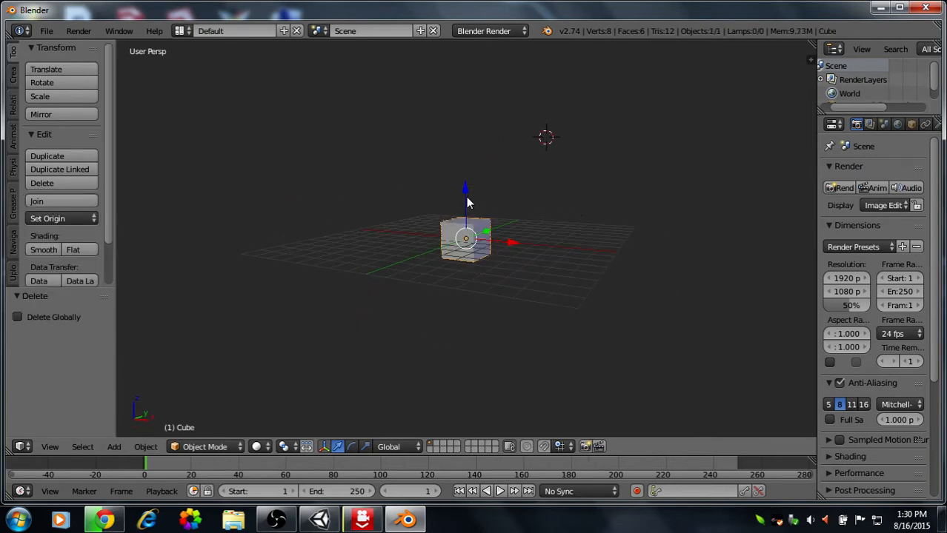
{"action": "left_click_drag", "start_coordinate": [467, 197], "coordinate": [471, 161]}
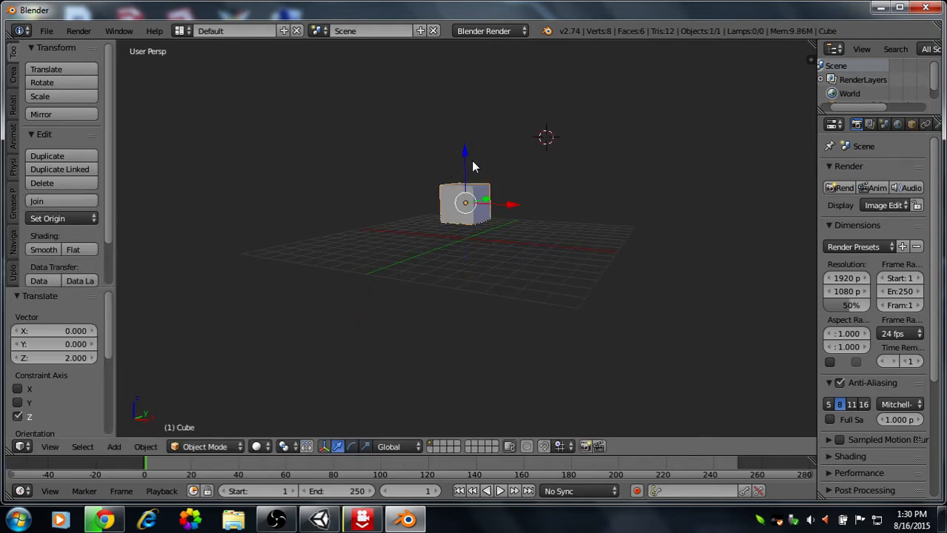
Return the 3D cursor to the scene center below the raised cube.
{"action": "scroll", "coordinate": [457, 176], "scroll_direction": "up", "scroll_amount": 3}
{"action": "middle_click_drag", "start_coordinate": [471, 162], "coordinate": [478, 202]}
{"action": "scroll", "coordinate": [479, 202], "scroll_direction": "up", "scroll_amount": 3}
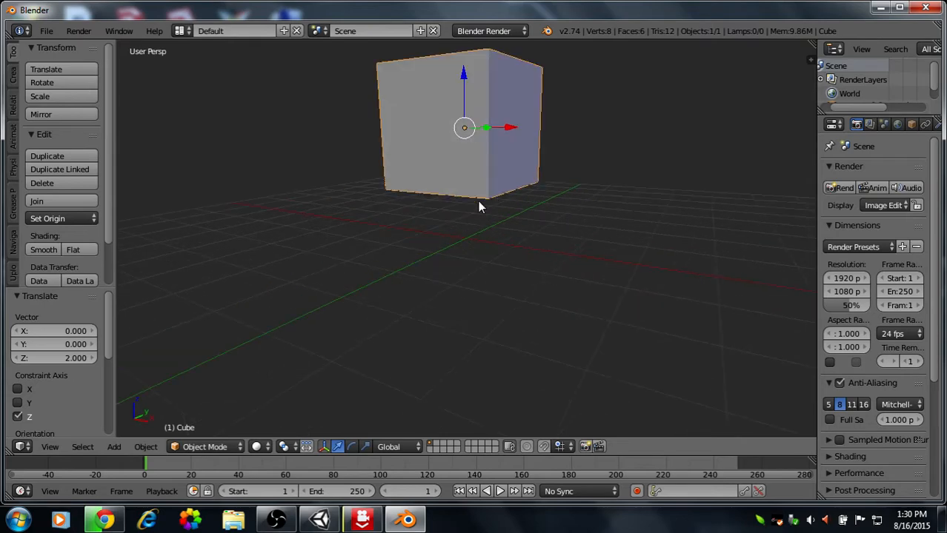
{"action": "middle_click_drag", "start_coordinate": [463, 232], "coordinate": [422, 253]}
{"action": "key", "text": "shift+s"}
{"action": "left_click", "coordinate": [459, 242]}
Add a plane mesh at the 3D cursor beneath the cube.
{"action": "key", "text": "space"}
{"action": "type", "text": "add"}
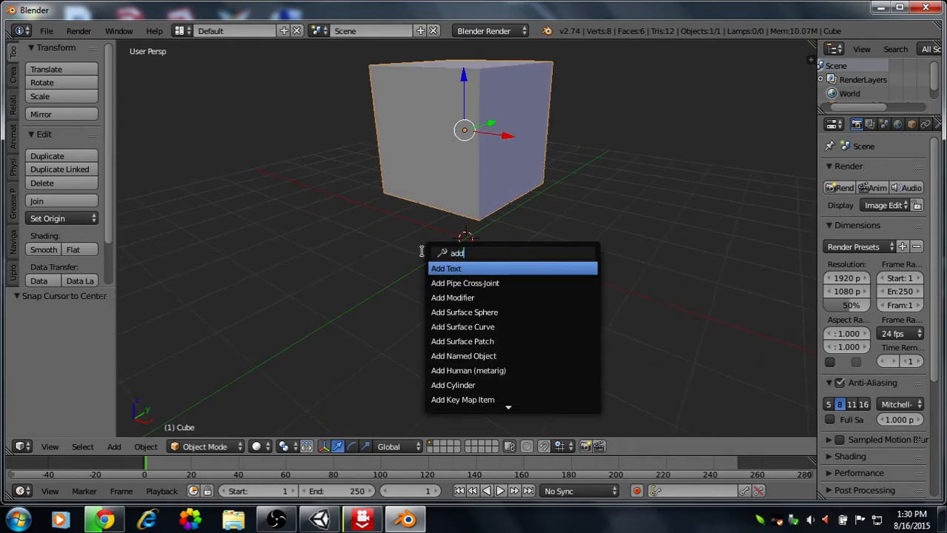
{"action": "type", "text": " pl"}
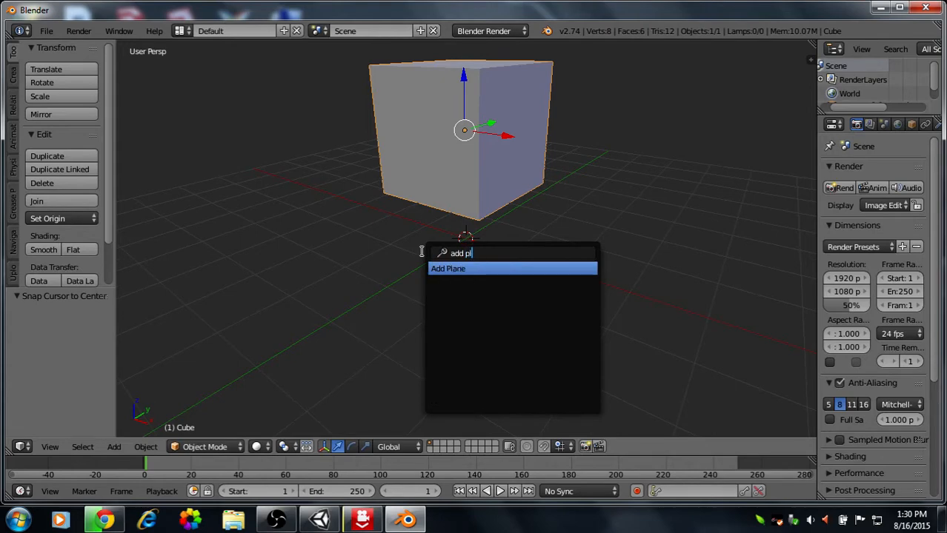
{"action": "type", "text": "ane"}
{"action": "key", "text": "Return"}
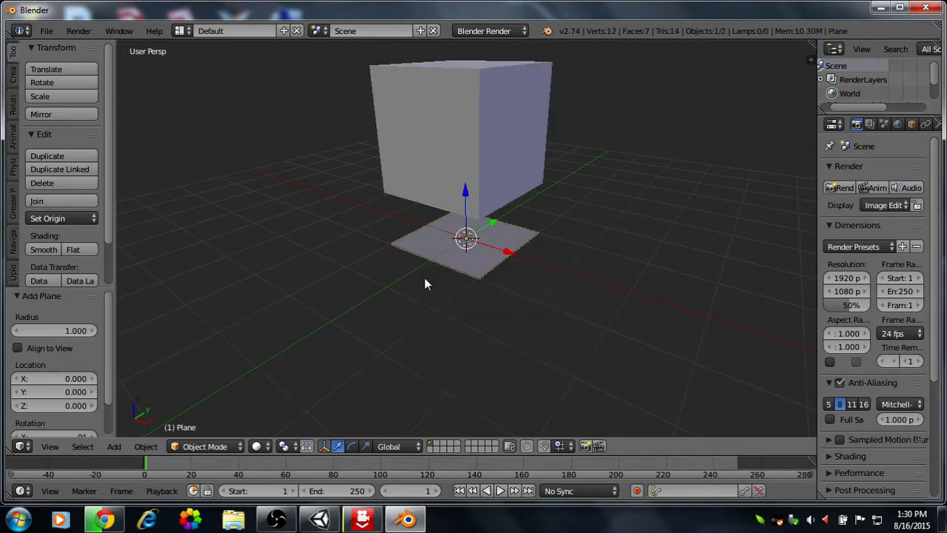
Enlarge the plane into a wide ground, scaling it about 15 times and again by about 1.518.
{"action": "scroll", "coordinate": [424, 284], "scroll_direction": "down", "scroll_amount": 5}
{"action": "key", "text": "s"}
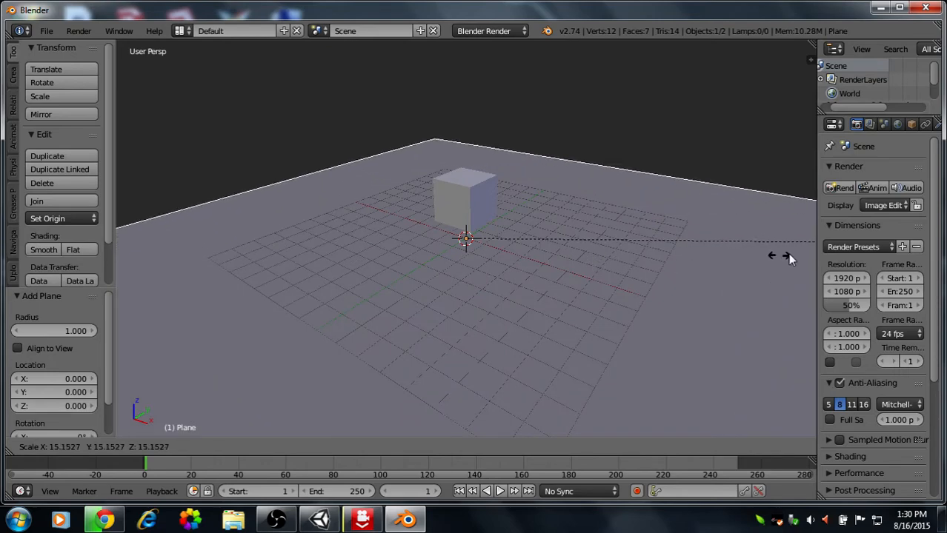
{"action": "left_click", "coordinate": [788, 253]}
{"action": "key", "text": "s"}
{"action": "left_click", "coordinate": [647, 255]}
{"action": "scroll", "coordinate": [647, 256], "scroll_direction": "down", "scroll_amount": 3}
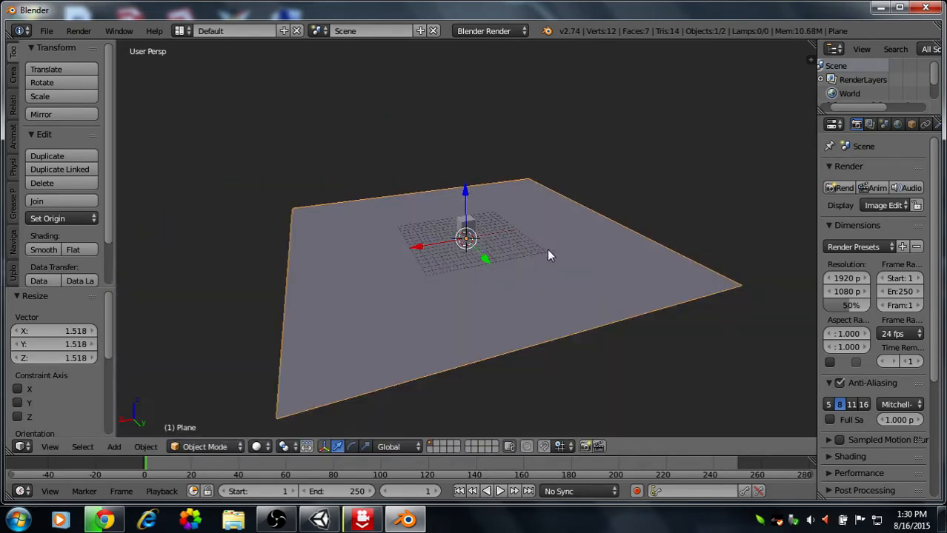
Raise the ground plane about 0.81 units along the Z axis toward the cube.
{"action": "key", "text": "g"}
{"action": "key", "text": "z"}
{"action": "left_click", "coordinate": [500, 173]}
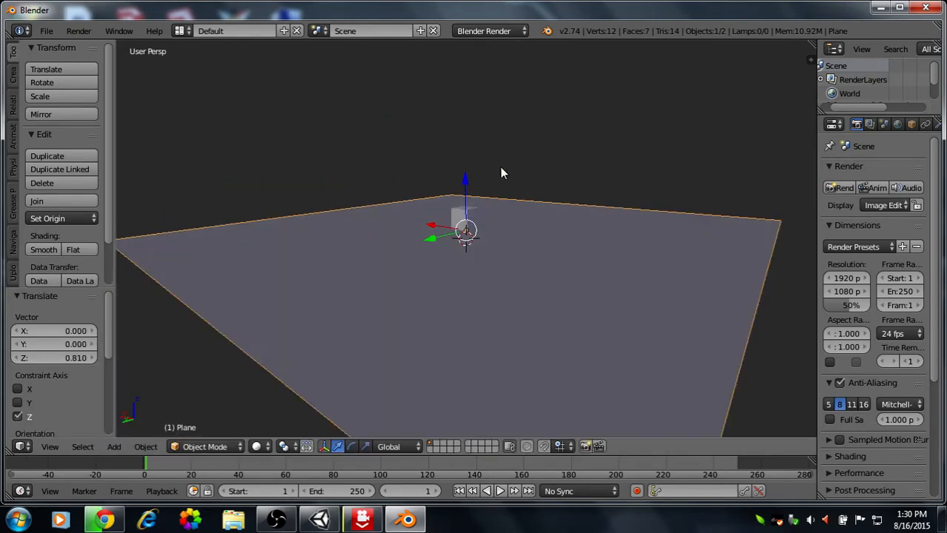
Enter Edit Mode on the ground plane and subdivide its whole mesh three times with one cut each.
{"action": "scroll", "coordinate": [500, 173], "scroll_direction": "up", "scroll_amount": 5}
{"action": "middle_click_drag", "start_coordinate": [424, 175], "coordinate": [498, 174]}
{"action": "key", "text": "Tab"}
{"action": "middle_click_drag", "start_coordinate": [412, 189], "coordinate": [452, 235]}
{"action": "scroll", "coordinate": [449, 235], "scroll_direction": "down", "scroll_amount": 3}
{"action": "key", "text": "space"}
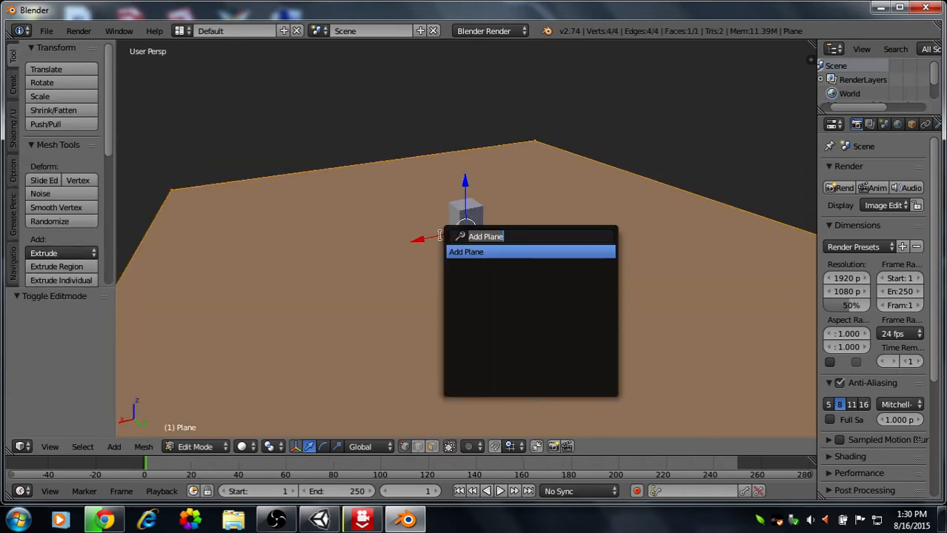
{"action": "type", "text": "sub"}
{"action": "key", "text": "Return"}
{"action": "key", "text": "space"}
{"action": "key", "text": "Return"}
{"action": "key", "text": "space"}
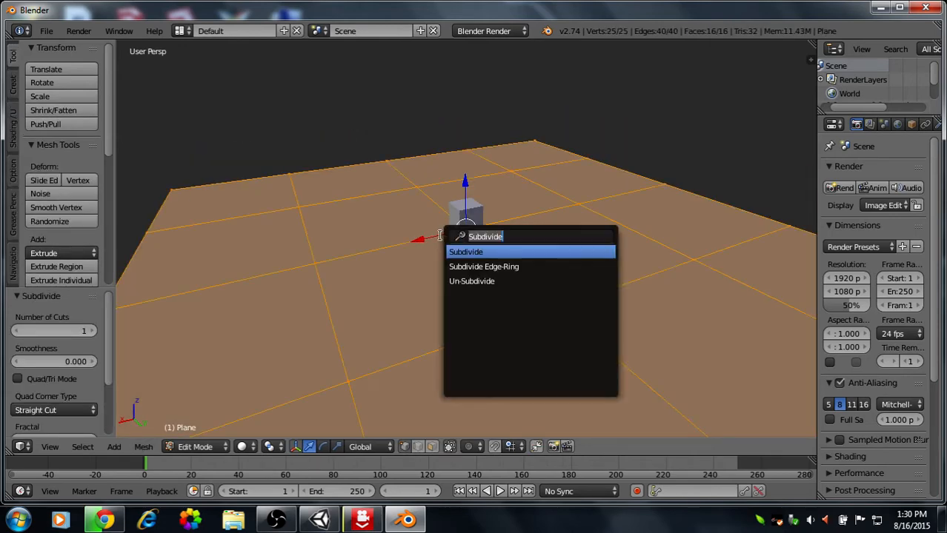
{"action": "key", "text": "Return"}
Subdivide the ground plane once more with one cut and return to Object Mode.
{"action": "scroll", "coordinate": [380, 205], "scroll_direction": "down", "scroll_amount": 2}
{"action": "key", "text": "space"}
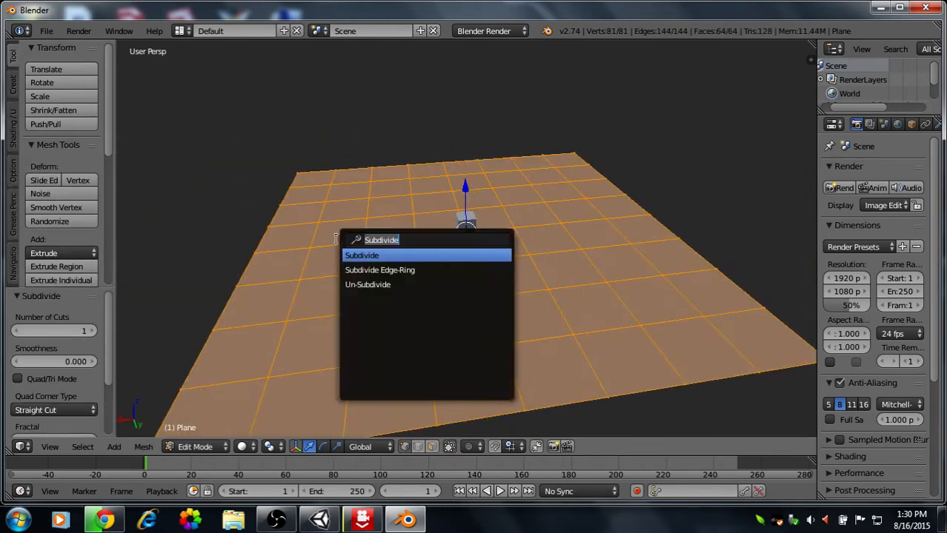
{"action": "key", "text": "Return"}
{"action": "key", "text": "Tab"}
{"action": "middle_click_drag", "start_coordinate": [338, 245], "coordinate": [292, 271]}
{"action": "key", "text": "Tab"}
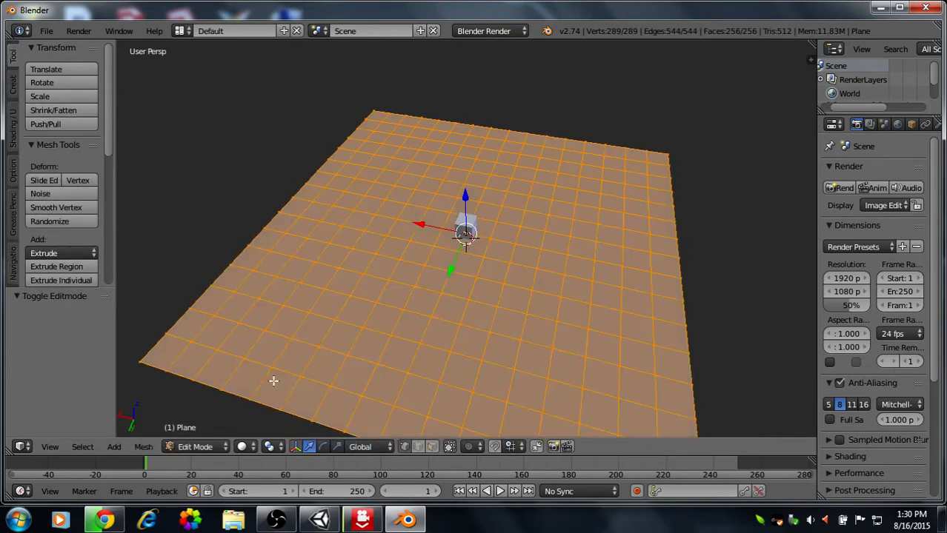
{"action": "key", "text": "Tab"}
Add a Hemi lamp to the scene at the 3D cursor.
{"action": "key", "text": "space"}
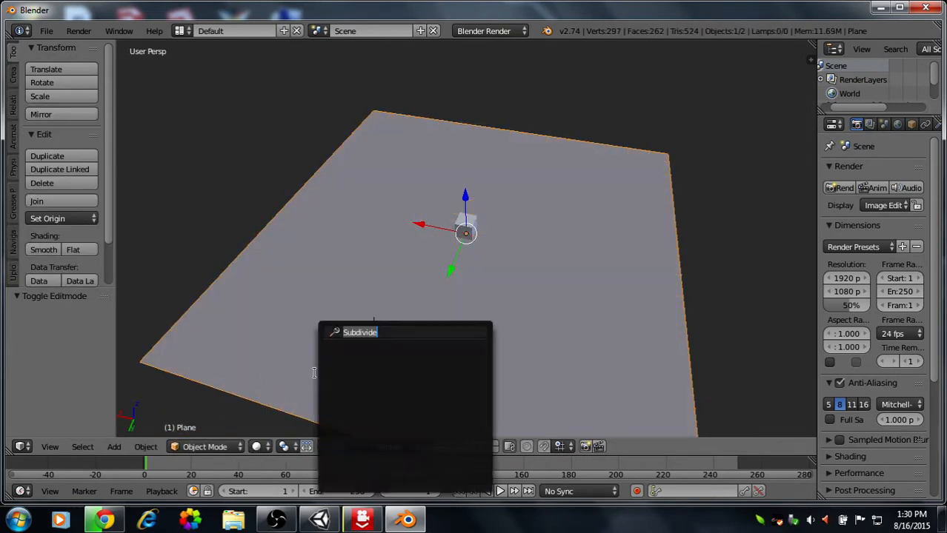
{"action": "type", "text": "addd"}
{"action": "key", "text": "BackSpace"}
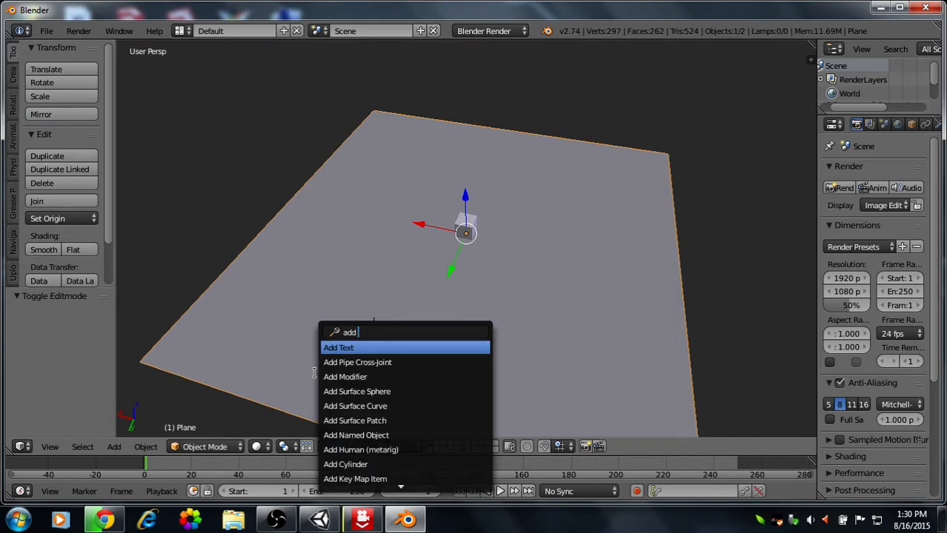
{"action": "type", "text": "lamp"}
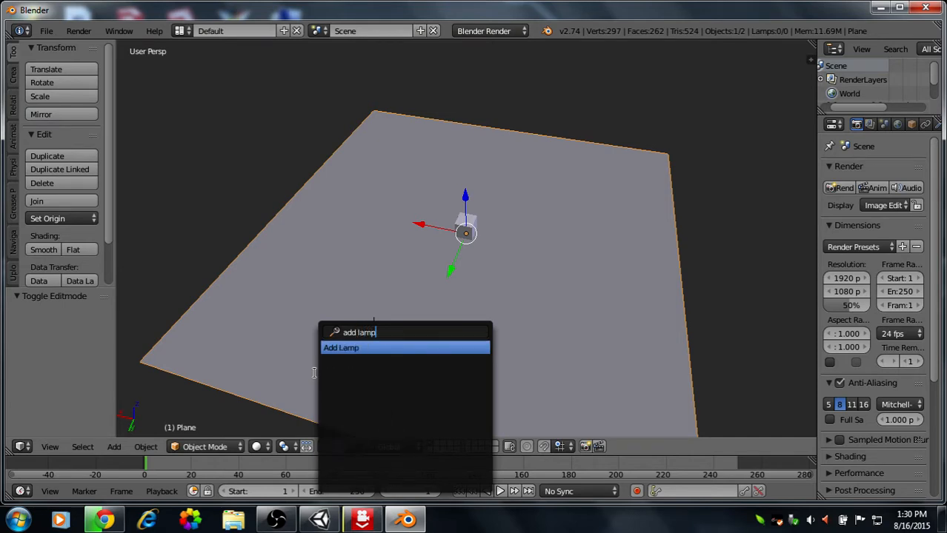
{"action": "key", "text": "Return"}
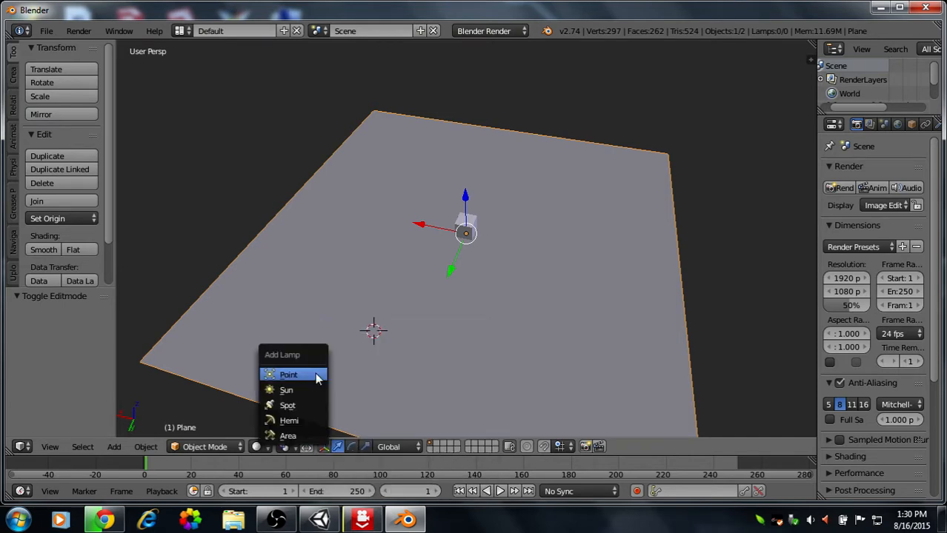
{"action": "left_click", "coordinate": [289, 421]}
Raise the Hemi lamp about 12.9 units along Z and rotate it about -60° around the global X axis.
{"action": "middle_click_drag", "start_coordinate": [290, 423], "coordinate": [343, 192]}
{"action": "left_click_drag", "start_coordinate": [326, 192], "coordinate": [328, 74]}
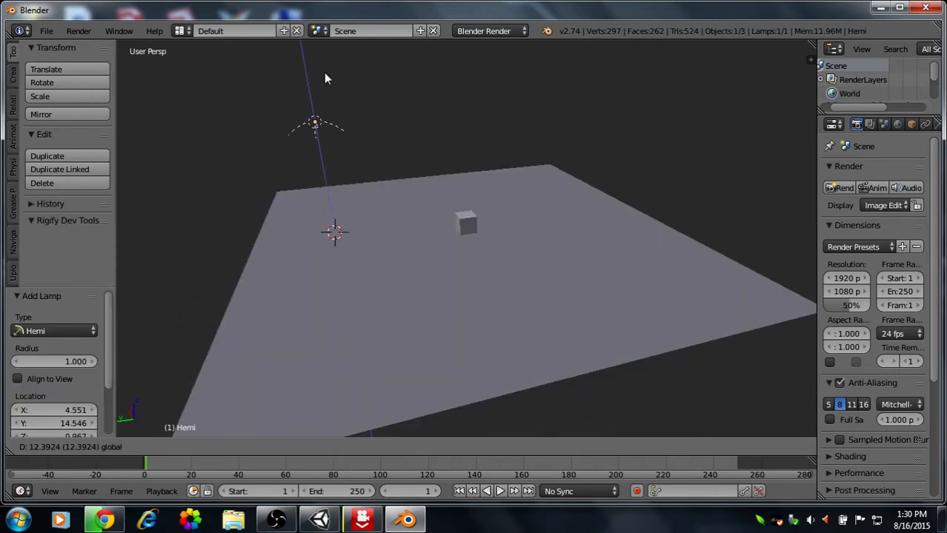
{"action": "middle_click_drag", "start_coordinate": [326, 74], "coordinate": [474, 236]}
{"action": "key", "text": "r"}
{"action": "key", "text": "x"}
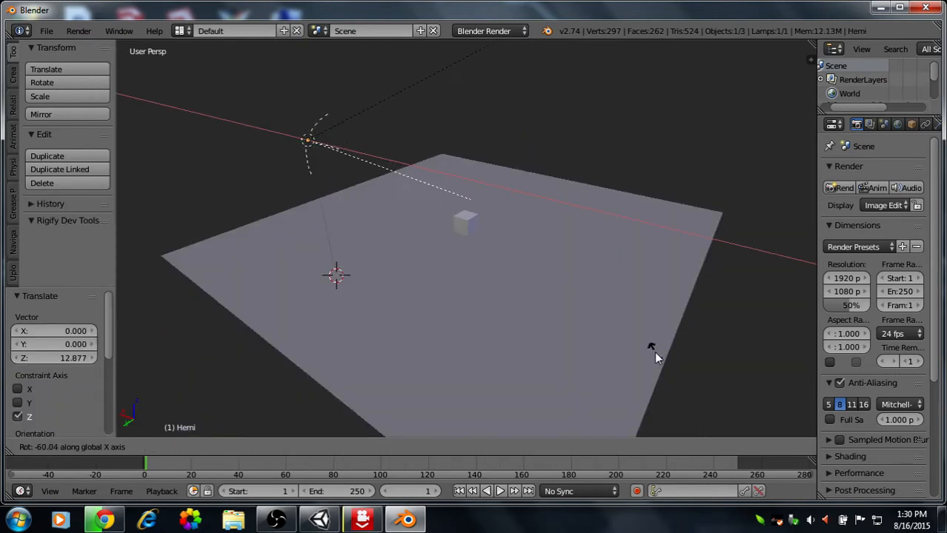
{"action": "left_click", "coordinate": [654, 352]}
Select the ground plane and switch the viewport shading to Texture.
{"action": "middle_click_drag", "start_coordinate": [628, 354], "coordinate": [334, 367]}
{"action": "right_click", "coordinate": [388, 372]}
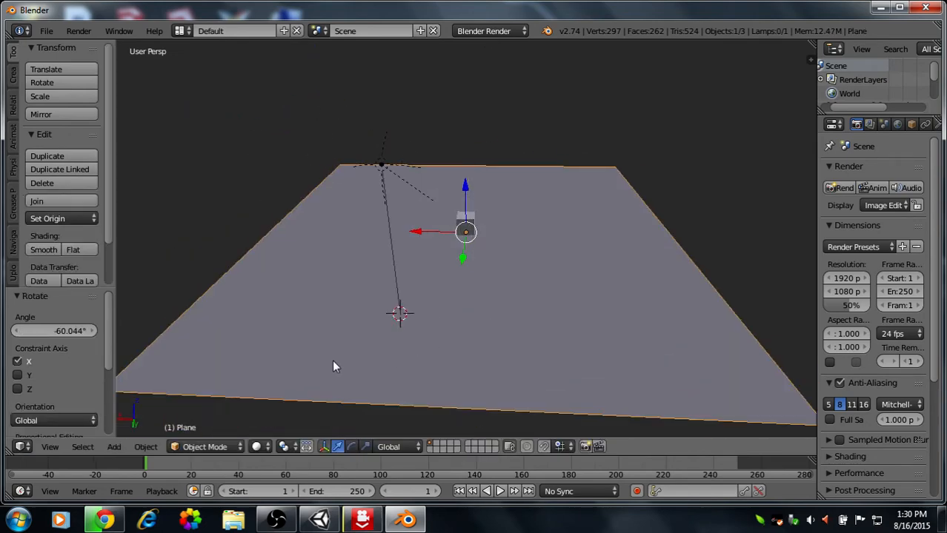
{"action": "middle_click_drag", "start_coordinate": [397, 377], "coordinate": [278, 432]}
{"action": "left_click", "coordinate": [257, 446]}
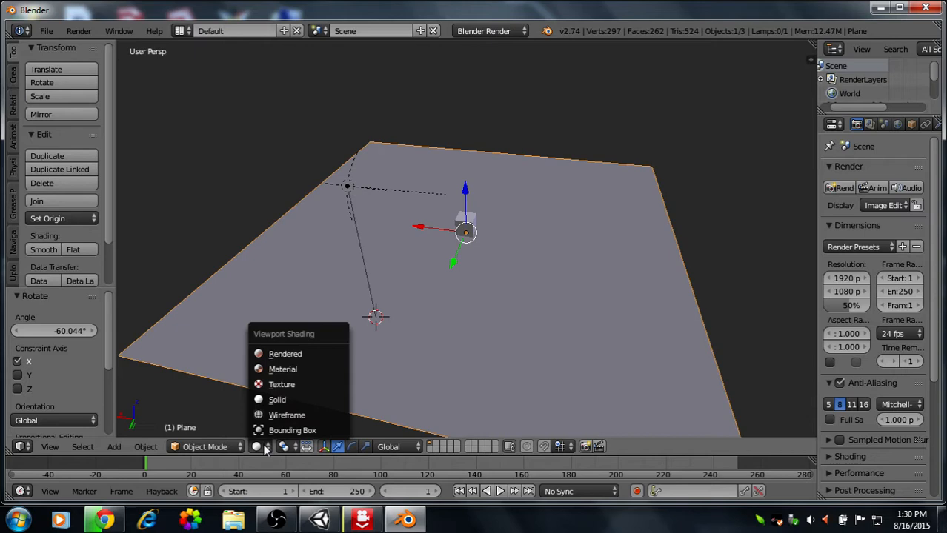
{"action": "left_click", "coordinate": [294, 384]}
Switch the ground plane to Sculpt Mode and brush raised, uneven hills around its edges and inner slopes.
{"action": "left_click", "coordinate": [212, 446]}
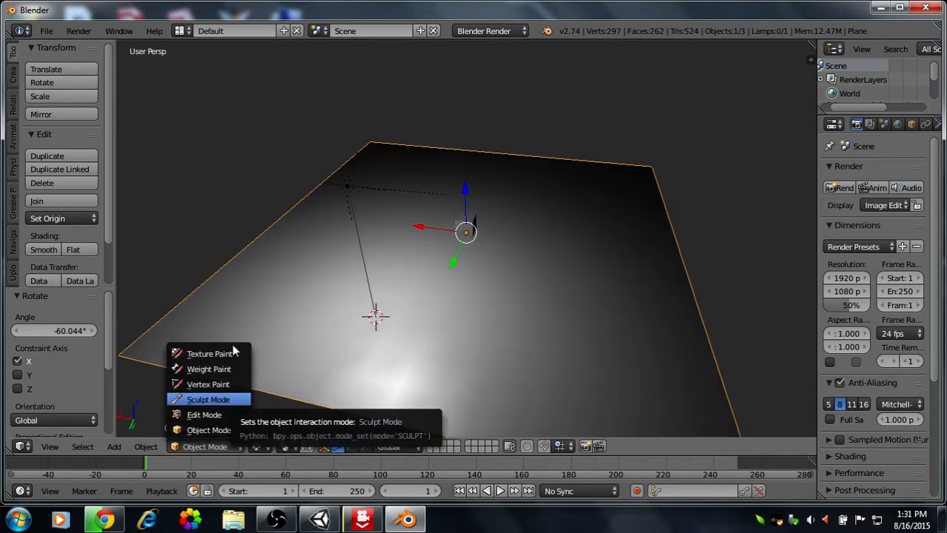
{"action": "key", "text": "Return"}
{"action": "middle_click_drag", "start_coordinate": [310, 304], "coordinate": [368, 315]}
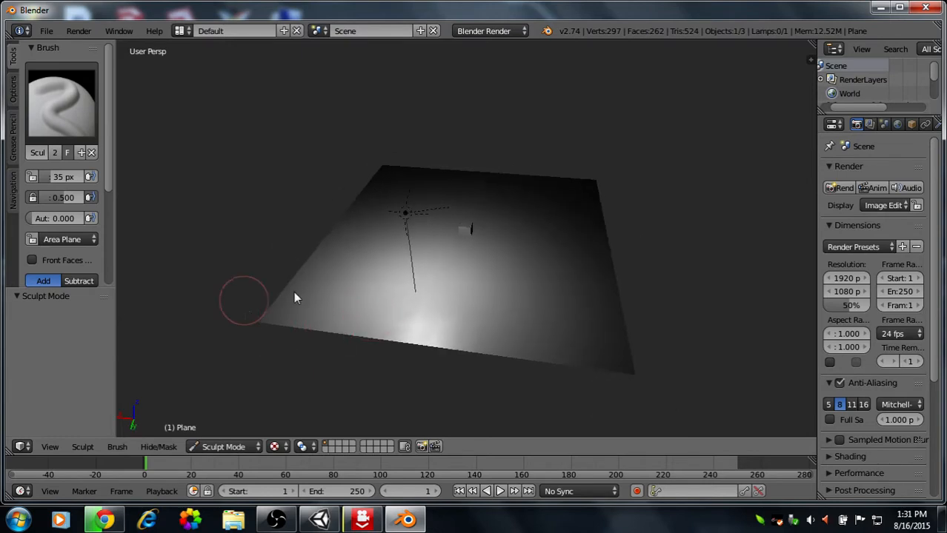
{"action": "mouse_move", "coordinate": [290, 262]}
{"action": "left_mouse_down"}
{"action": "mouse_move", "coordinate": [338, 344]}
{"action": "mouse_move", "coordinate": [309, 260]}
{"action": "mouse_move", "coordinate": [441, 362]}
{"action": "mouse_move", "coordinate": [300, 284]}
{"action": "mouse_move", "coordinate": [317, 190]}
{"action": "mouse_move", "coordinate": [342, 211]}
{"action": "mouse_move", "coordinate": [302, 338]}
{"action": "mouse_move", "coordinate": [367, 341]}
{"action": "mouse_move", "coordinate": [317, 260]}
{"action": "mouse_move", "coordinate": [363, 218]}
{"action": "mouse_move", "coordinate": [321, 226]}
{"action": "mouse_move", "coordinate": [437, 159]}
{"action": "left_mouse_up"}
{"action": "mouse_move", "coordinate": [437, 160]}
{"action": "middle_mouse_down"}
{"action": "mouse_move", "coordinate": [193, 230]}
{"action": "mouse_move", "coordinate": [338, 228]}
{"action": "mouse_move", "coordinate": [329, 286]}
{"action": "middle_mouse_up"}
{"action": "mouse_move", "coordinate": [386, 342]}
{"action": "left_mouse_down"}
{"action": "mouse_move", "coordinate": [386, 363]}
{"action": "mouse_move", "coordinate": [629, 321]}
{"action": "mouse_move", "coordinate": [560, 341]}
{"action": "mouse_move", "coordinate": [589, 268]}
{"action": "mouse_move", "coordinate": [537, 359]}
{"action": "left_mouse_up"}
{"action": "mouse_move", "coordinate": [537, 359]}
{"action": "middle_mouse_down"}
{"action": "mouse_move", "coordinate": [467, 327]}
{"action": "mouse_move", "coordinate": [378, 352]}
{"action": "middle_mouse_up"}
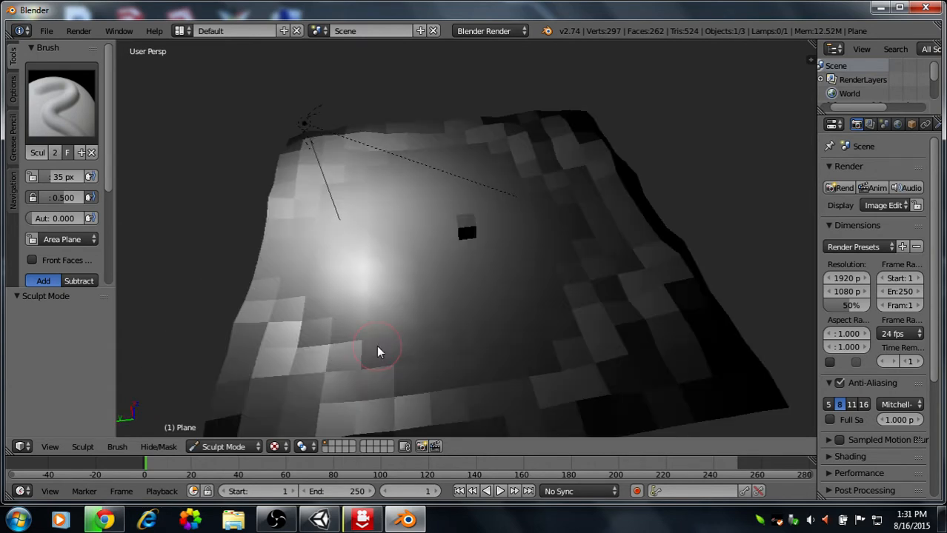
{"action": "mouse_move", "coordinate": [378, 346]}
{"action": "left_mouse_down"}
{"action": "mouse_move", "coordinate": [289, 351]}
{"action": "mouse_move", "coordinate": [400, 399]}
{"action": "left_mouse_up"}
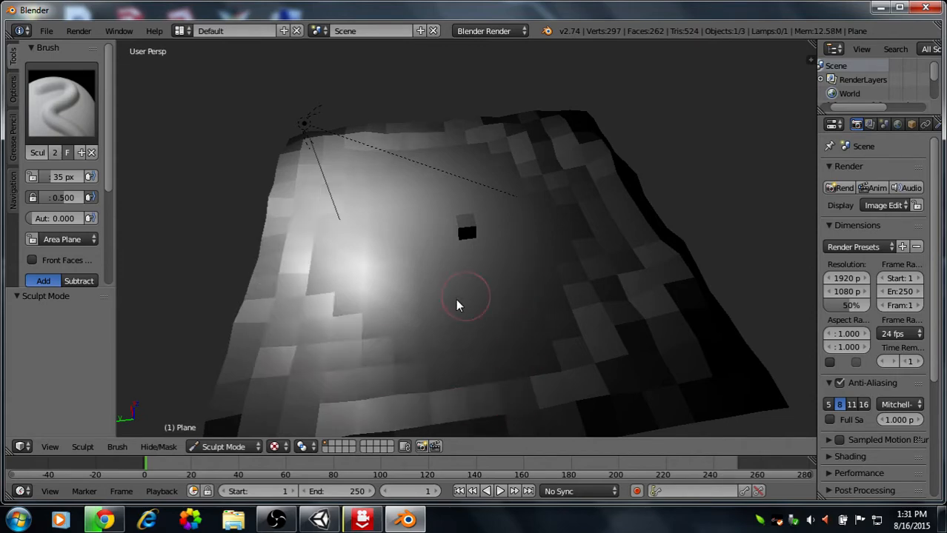
{"action": "left_click_drag", "start_coordinate": [350, 262], "coordinate": [370, 214]}
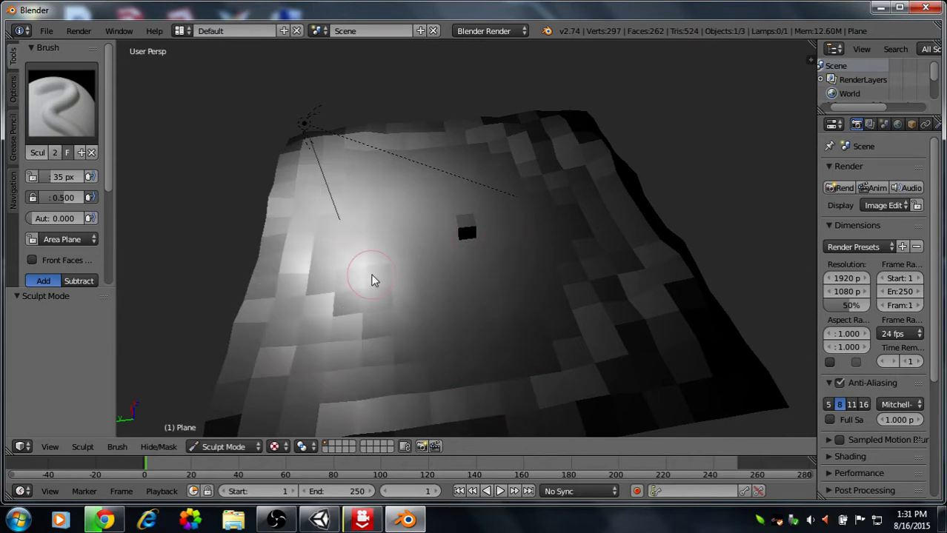
Enter Edit Mode on the sculpted plane and apply Smooth Vertex to all its vertices.
{"action": "mouse_move", "coordinate": [359, 270]}
{"action": "middle_mouse_down"}
{"action": "mouse_move", "coordinate": [354, 281]}
{"action": "mouse_move", "coordinate": [430, 302]}
{"action": "mouse_move", "coordinate": [140, 242]}
{"action": "middle_mouse_up"}
{"action": "key", "text": "Tab"}
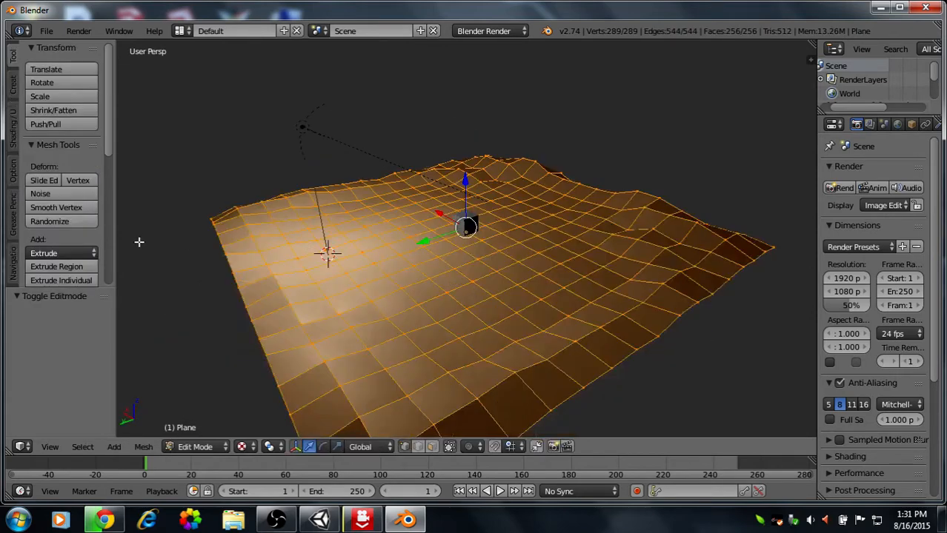
{"action": "left_click", "coordinate": [53, 210]}
{"action": "middle_click_drag", "start_coordinate": [331, 273], "coordinate": [506, 188]}
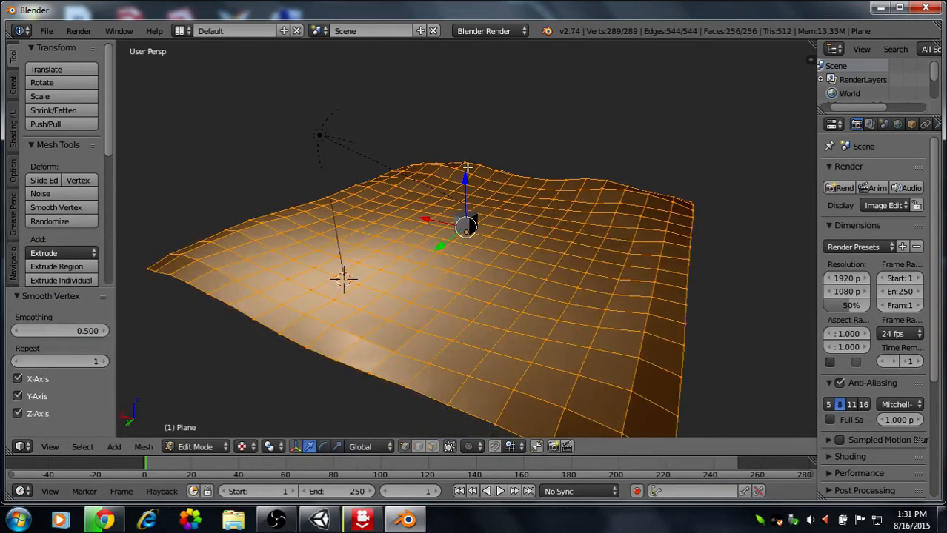
Scale the whole terrain mesh by about 2.46 along the global Z axis and leave Edit Mode.
{"action": "key", "text": "s"}
{"action": "key", "text": "z"}
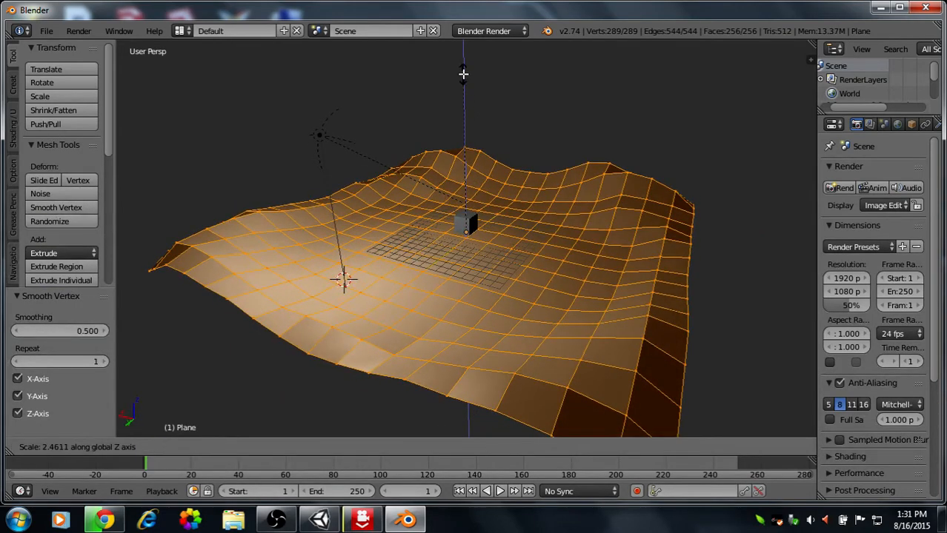
{"action": "left_click", "coordinate": [462, 76]}
{"action": "middle_click_drag", "start_coordinate": [464, 81], "coordinate": [524, 166]}
{"action": "key", "text": "Tab"}
Return the terrain plane to Object Mode and give it smooth shading.
{"action": "mouse_move", "coordinate": [403, 237]}
{"action": "middle_mouse_down"}
{"action": "mouse_move", "coordinate": [549, 268]}
{"action": "mouse_move", "coordinate": [475, 303]}
{"action": "middle_mouse_up"}
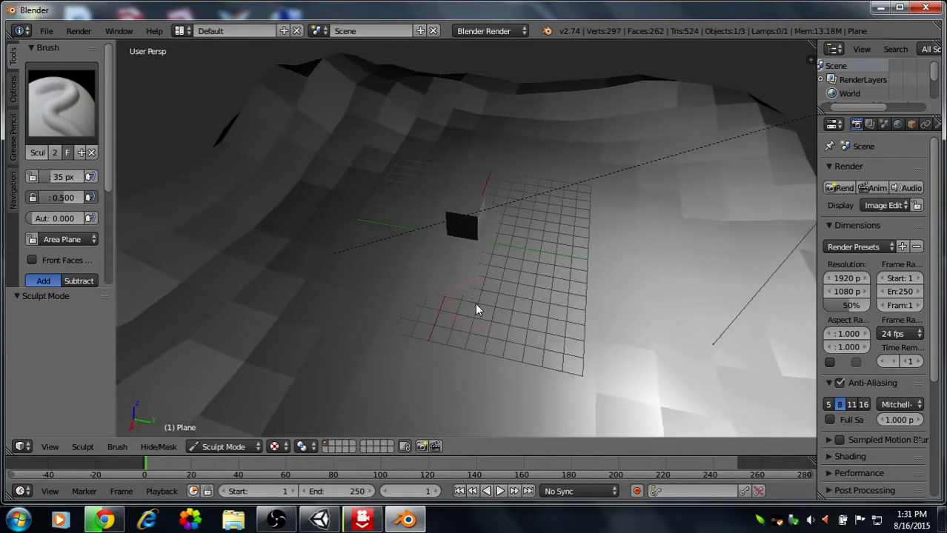
{"action": "left_click", "coordinate": [228, 447]}
{"action": "left_click", "coordinate": [211, 430]}
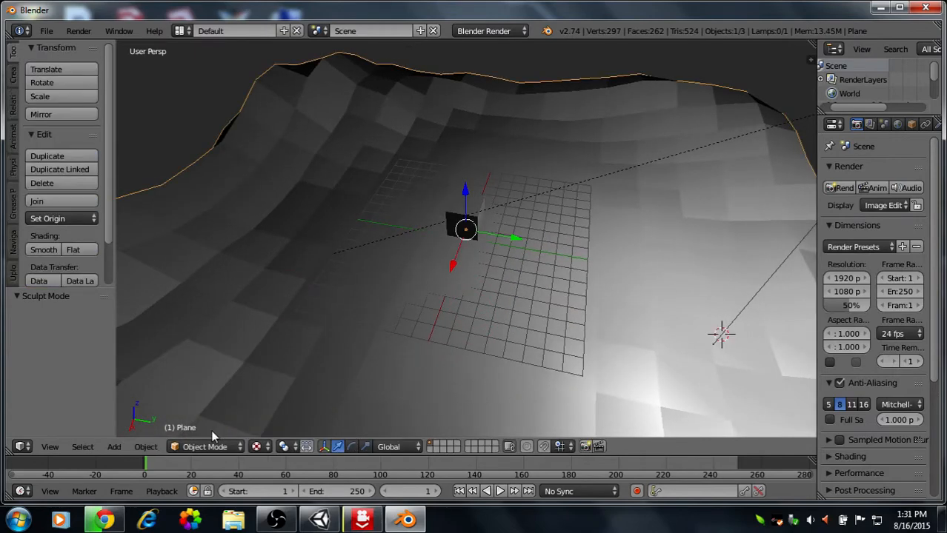
{"action": "left_click", "coordinate": [45, 250]}
{"action": "mouse_move", "coordinate": [197, 280]}
{"action": "middle_mouse_down"}
{"action": "mouse_move", "coordinate": [591, 311]}
{"action": "mouse_move", "coordinate": [644, 300]}
{"action": "mouse_move", "coordinate": [292, 285]}
{"action": "mouse_move", "coordinate": [587, 159]}
{"action": "mouse_move", "coordinate": [499, 209]}
{"action": "mouse_move", "coordinate": [353, 223]}
{"action": "mouse_move", "coordinate": [406, 256]}
{"action": "middle_mouse_up"}
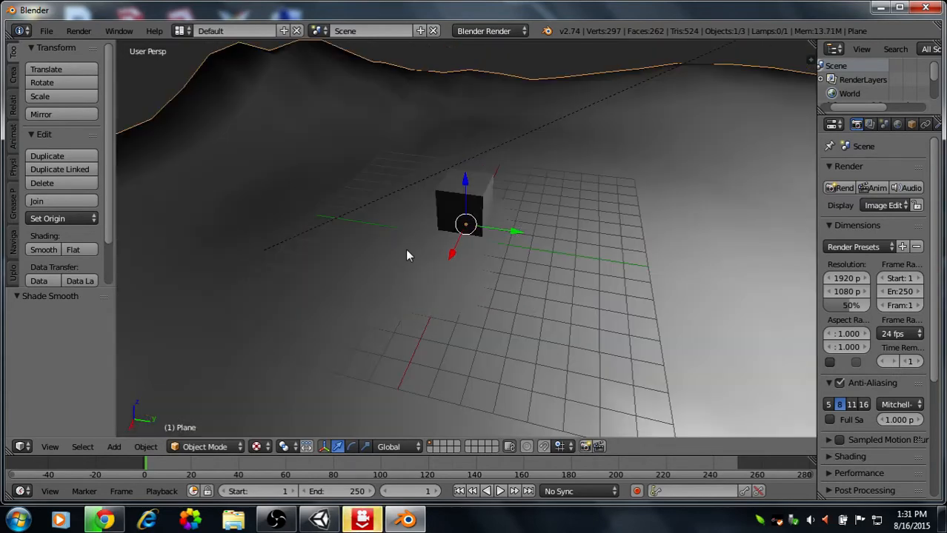
Select the cube and dismiss the download-complete message to return to Blender.
{"action": "scroll", "coordinate": [409, 251], "scroll_direction": "up", "scroll_amount": 4}
{"action": "right_click", "coordinate": [445, 216]}
{"action": "middle_click_drag", "start_coordinate": [446, 222], "coordinate": [482, 248]}
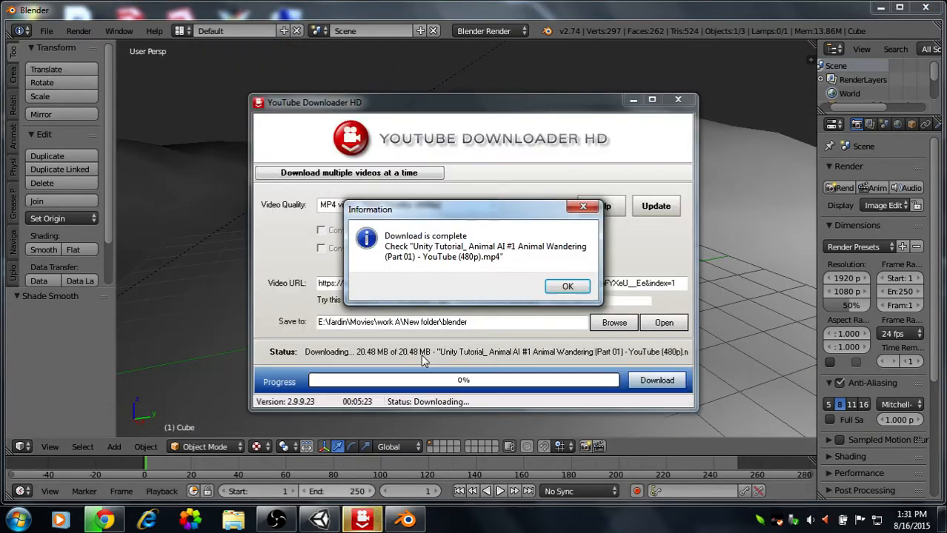
{"action": "left_click", "coordinate": [569, 286]}
{"action": "left_click", "coordinate": [739, 255]}
Raise the cube slightly along the Z axis above the terrain.
{"action": "middle_click_drag", "start_coordinate": [441, 246], "coordinate": [319, 235]}
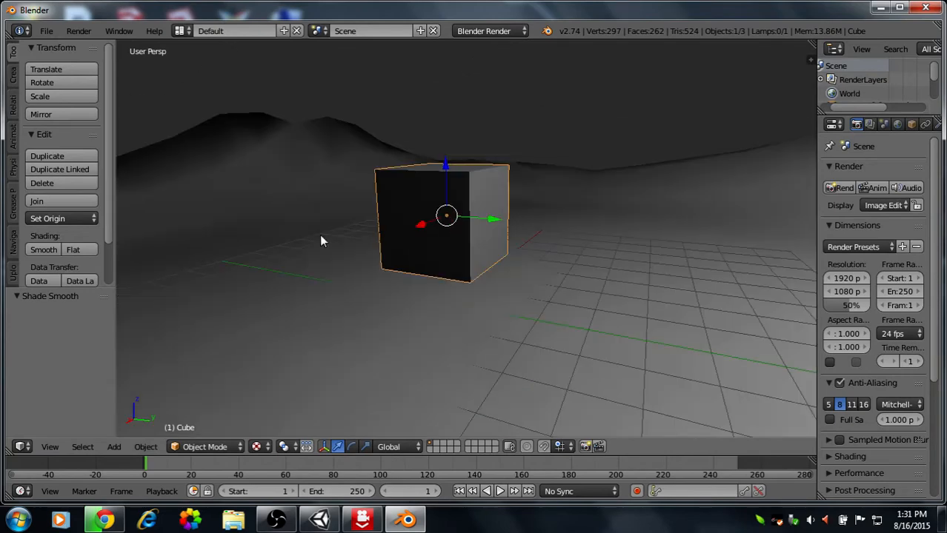
{"action": "left_click_drag", "start_coordinate": [445, 170], "coordinate": [452, 144]}
{"action": "middle_click_drag", "start_coordinate": [453, 145], "coordinate": [434, 204]}
Delete the cube from the scene in Object Mode.
{"action": "key", "text": "Tab"}
{"action": "key", "text": "Tab"}
{"action": "key", "text": "x"}
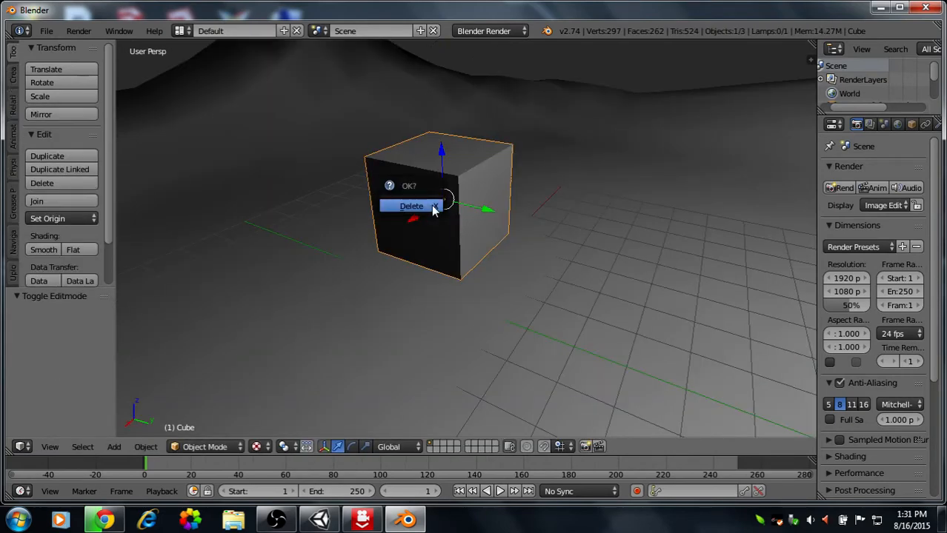
{"action": "left_click", "coordinate": [412, 206]}
Try a UV sphere in place of the cube and delete it again.
{"action": "middle_click_drag", "start_coordinate": [429, 261], "coordinate": [501, 299]}
{"action": "key", "text": "space"}
{"action": "type", "text": "add"}
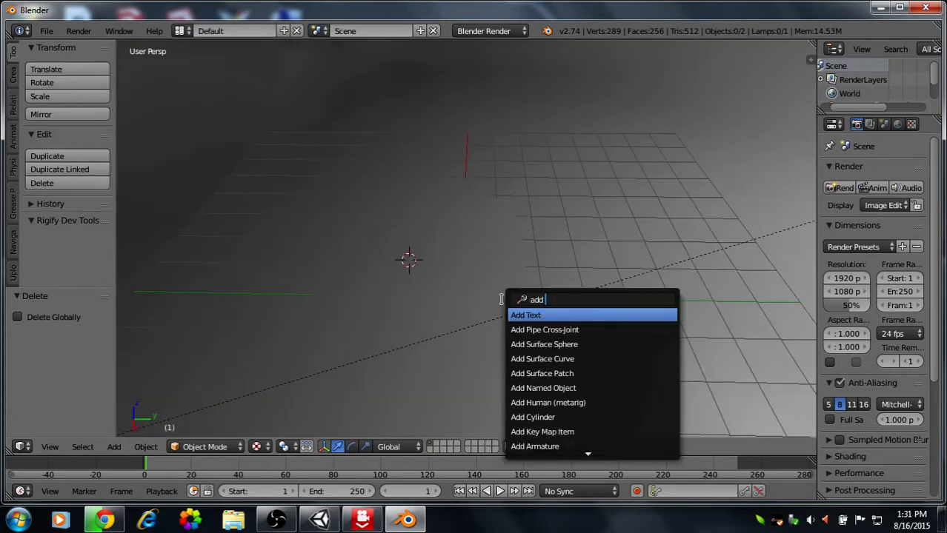
{"action": "type", "text": " iv"}
{"action": "key", "text": "BackSpace"}
{"action": "key", "text": "BackSpace"}
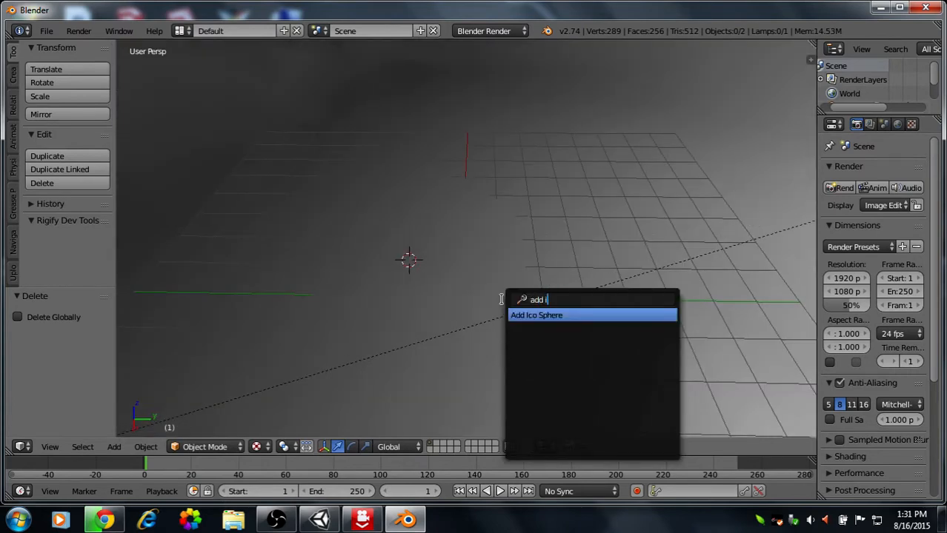
{"action": "type", "text": "uv"}
{"action": "key", "text": "Return"}
{"action": "key", "text": "x"}
{"action": "left_click", "coordinate": [387, 218]}
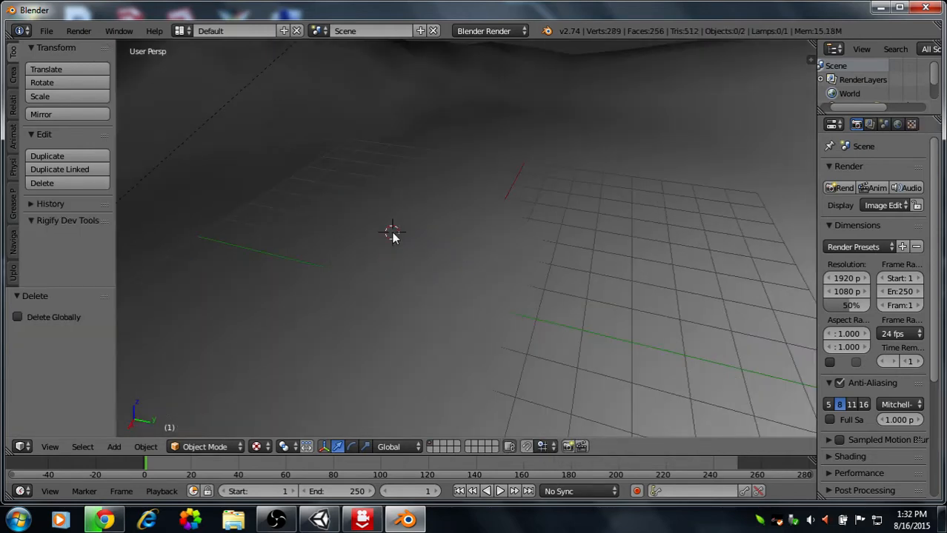
{"action": "key", "text": "space"}
{"action": "type", "text": "add"}
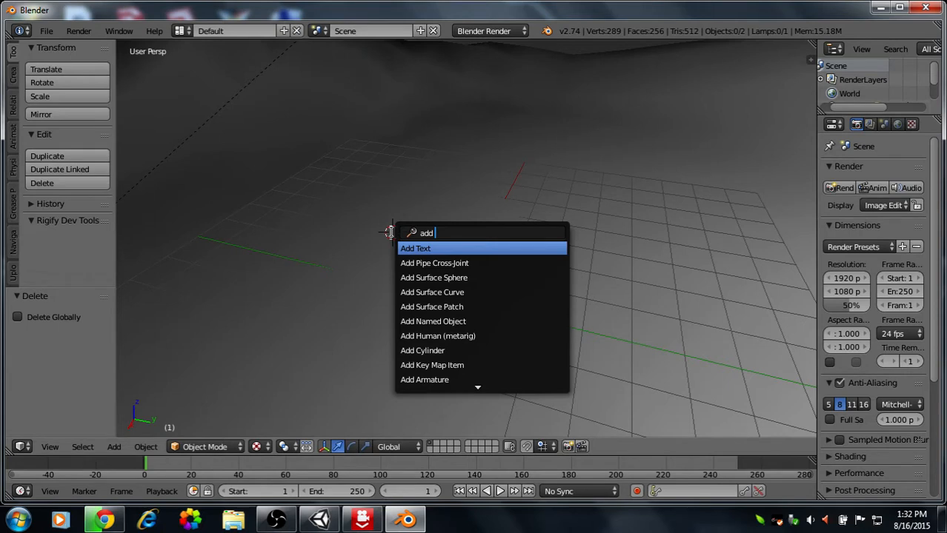
{"action": "type", "text": "Ct"}
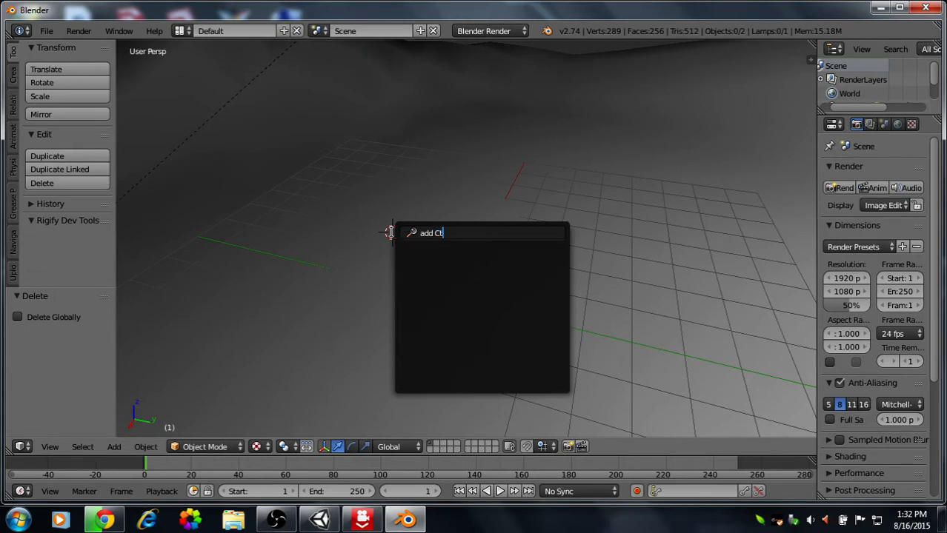
{"action": "key", "text": "Escape"}
Add a cylinder to the scene at the 3D cursor using the operator search.
{"action": "key", "text": "space"}
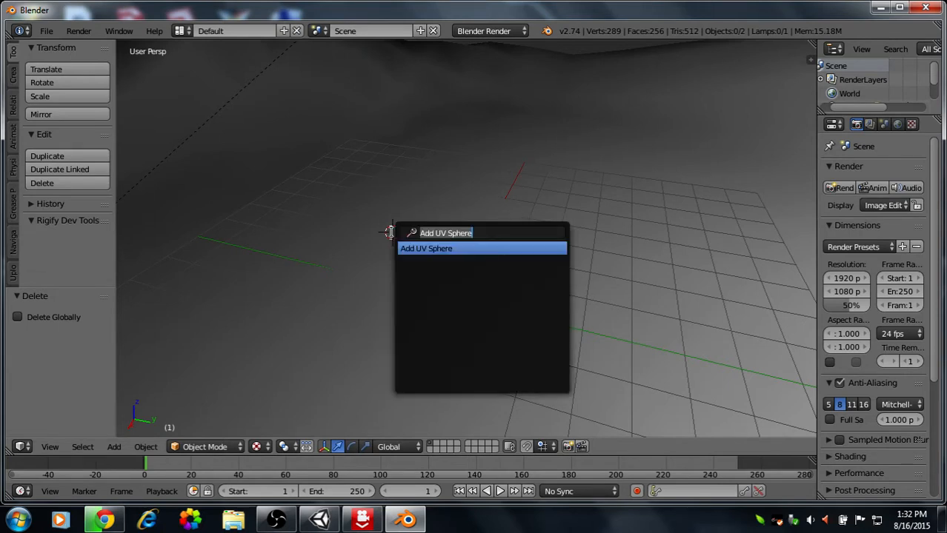
{"action": "key", "text": "BackSpace"}
{"action": "type", "text": "add "}
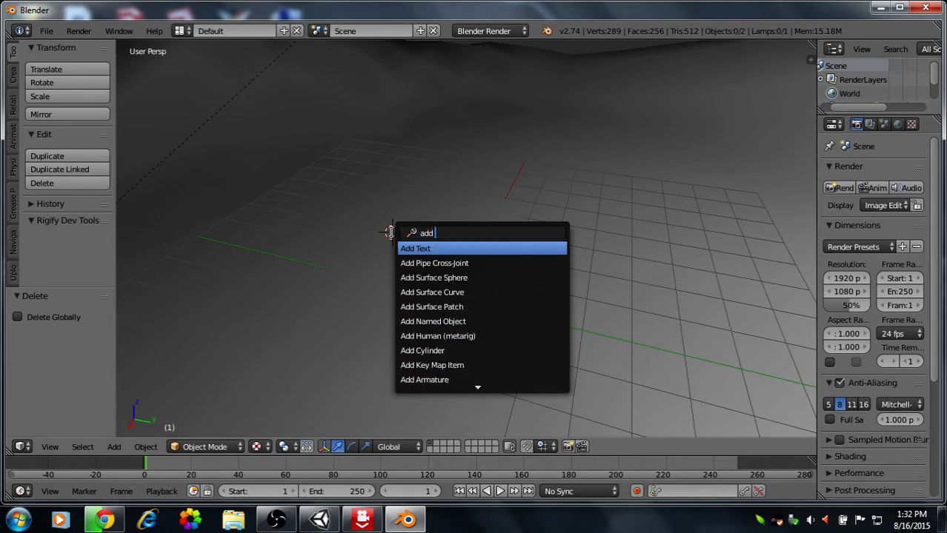
{"action": "type", "text": "Cy"}
{"action": "key", "text": "Return"}
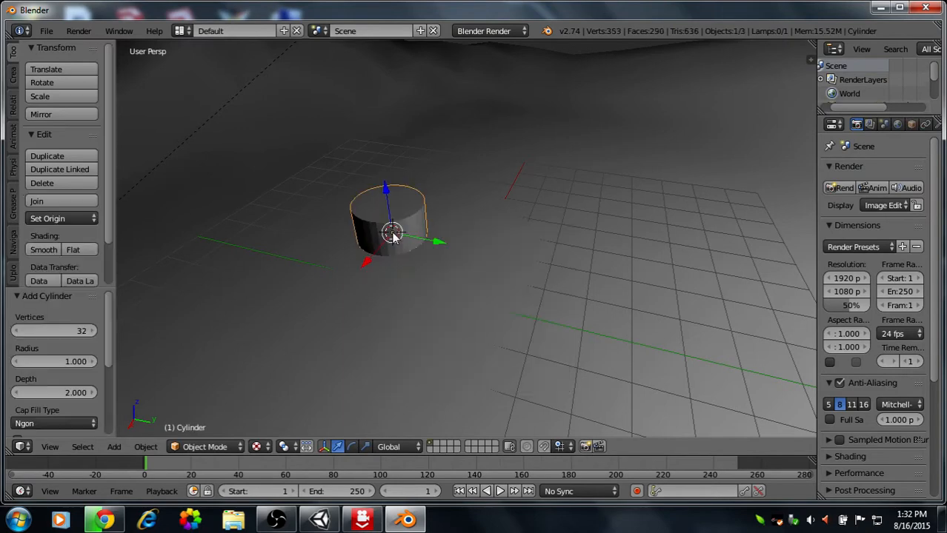
Raise the cylinder about 2.67 units along Z and scale it by about 2.1 along the global Z axis.
{"action": "left_click_drag", "start_coordinate": [389, 199], "coordinate": [370, 121]}
{"action": "middle_click_drag", "start_coordinate": [370, 121], "coordinate": [393, 57]}
{"action": "key", "text": "s"}
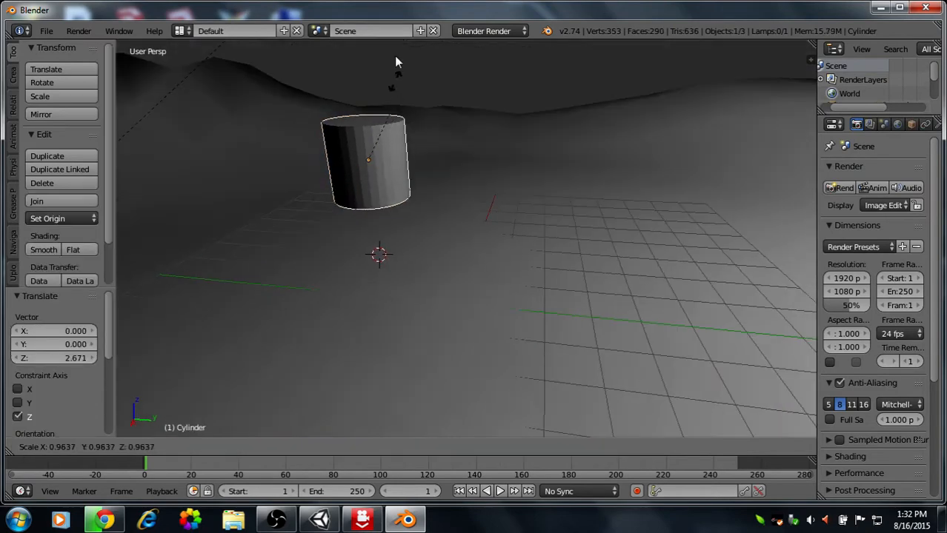
{"action": "key", "text": "z"}
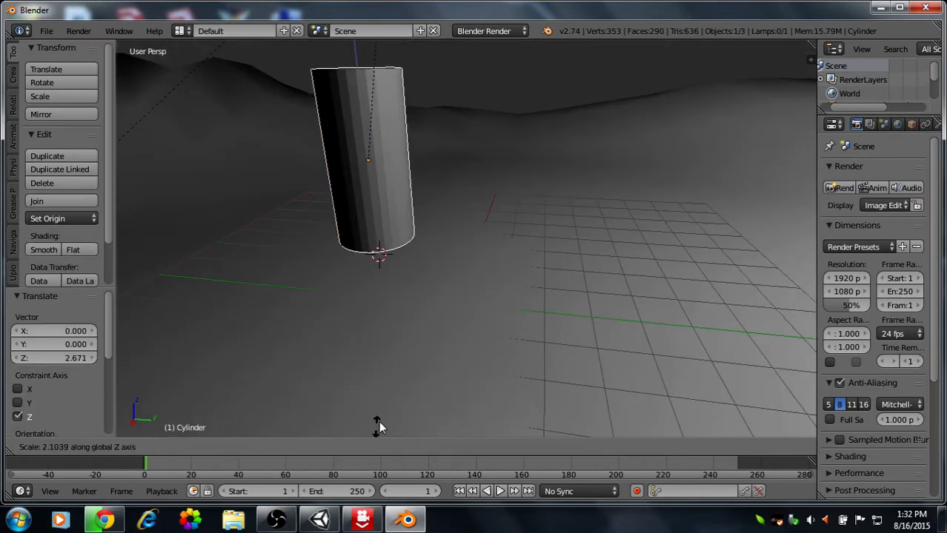
{"action": "left_click", "coordinate": [381, 426]}
Shorten the cylinder by scaling it to about 0.9 along the Z axis.
{"action": "middle_click_drag", "start_coordinate": [381, 426], "coordinate": [366, 95]}
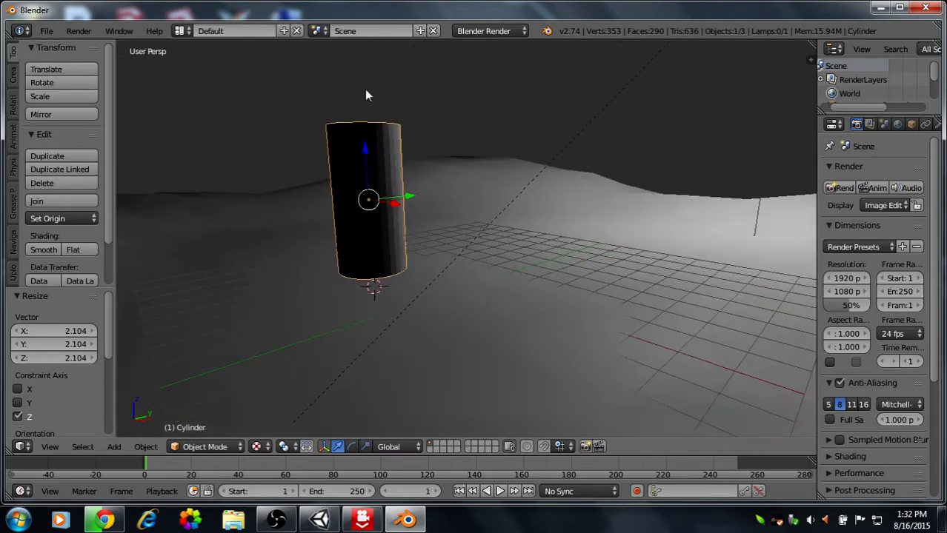
{"action": "key", "text": "s"}
{"action": "key", "text": "y"}
{"action": "left_click", "coordinate": [371, 113]}
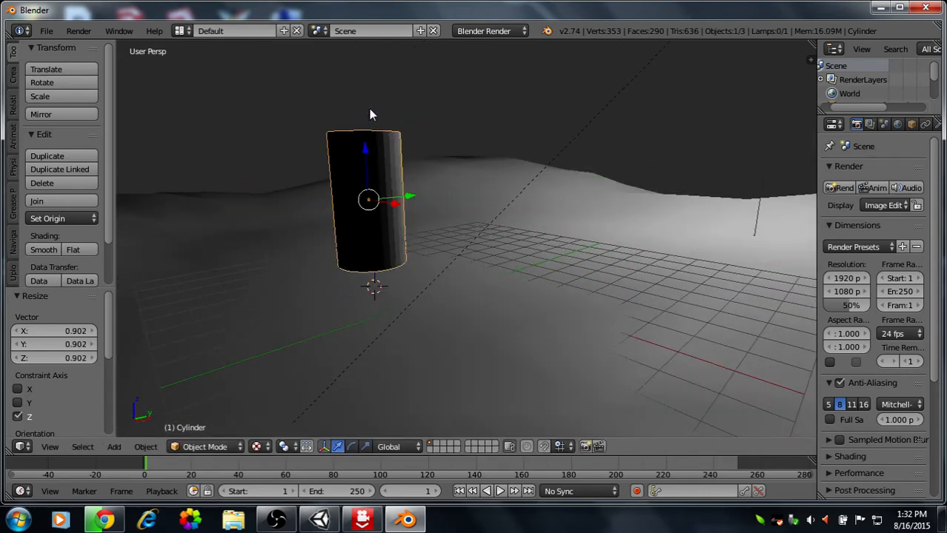
{"action": "middle_click_drag", "start_coordinate": [370, 116], "coordinate": [382, 245]}
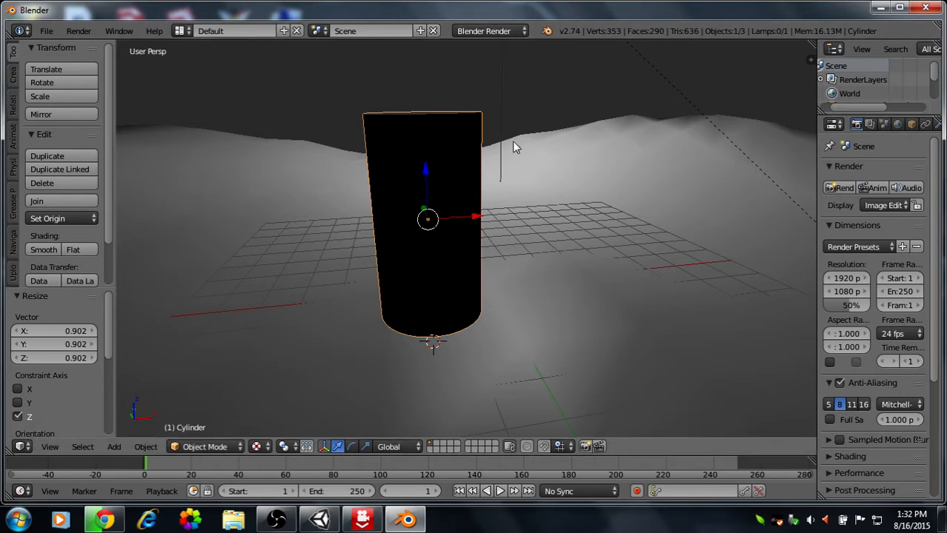
Switch the render engine to Blender Game and open the cylinder's object properties.
{"action": "left_click", "coordinate": [509, 31]}
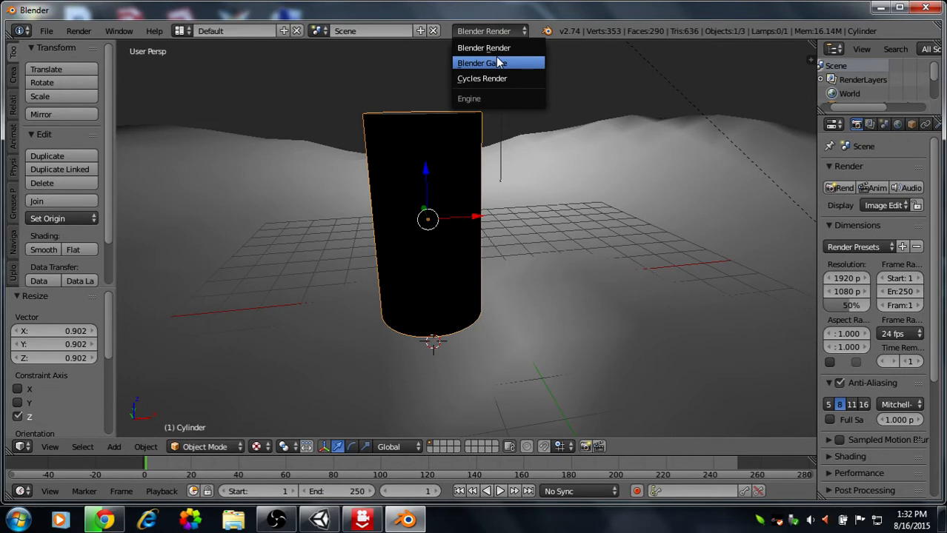
{"action": "left_click", "coordinate": [498, 63]}
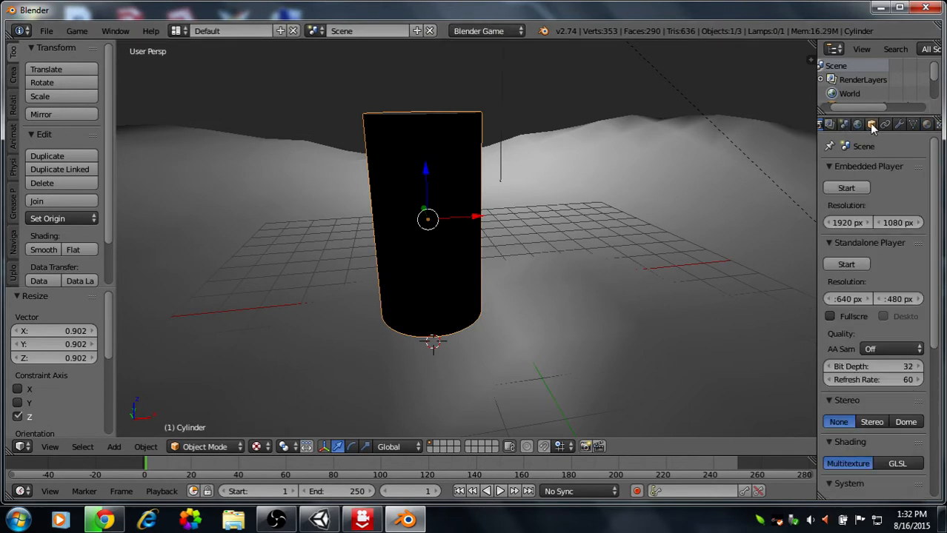
{"action": "left_click", "coordinate": [871, 125]}
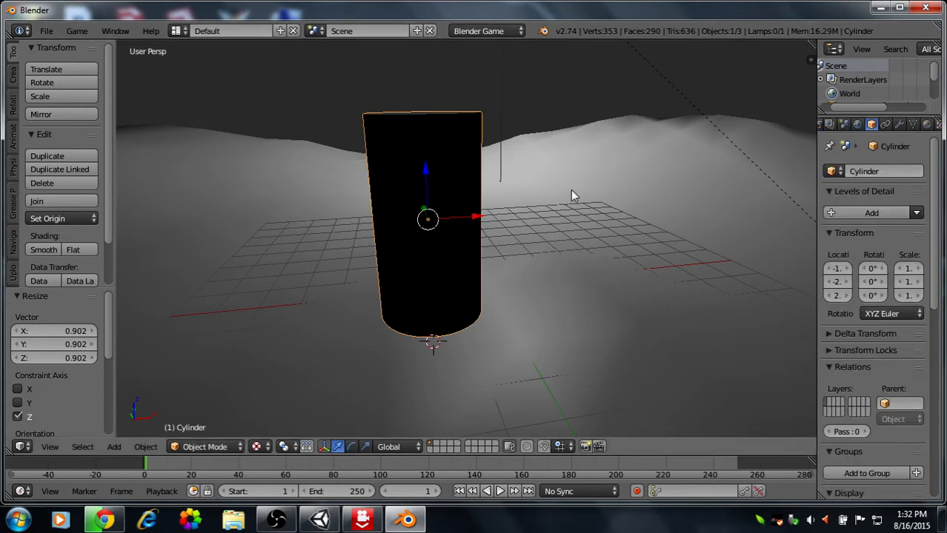
Rename the cylinder object to "Player".
{"action": "middle_click_drag", "start_coordinate": [393, 208], "coordinate": [728, 233]}
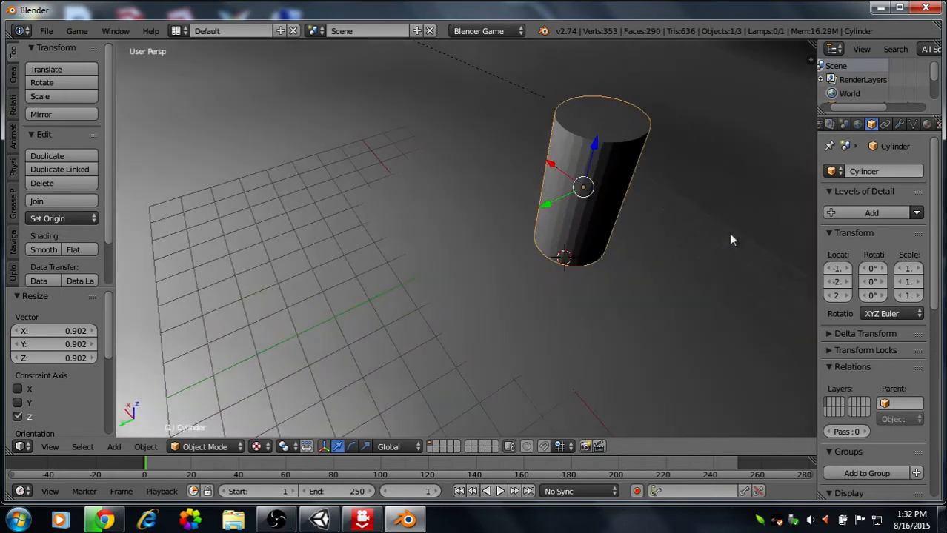
{"action": "left_click", "coordinate": [892, 170]}
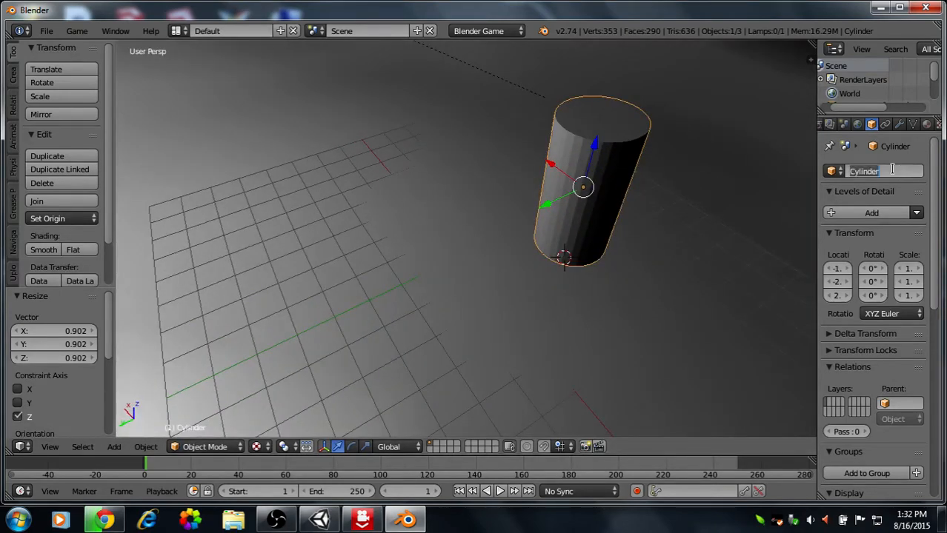
{"action": "type", "text": "Playee"}
{"action": "key", "text": "BackSpace"}
{"action": "type", "text": "r"}
{"action": "key", "text": "Return"}
Set the Player cylinder's maximum draw type to Wire and apply smooth shading to it.
{"action": "middle_click_drag", "start_coordinate": [805, 269], "coordinate": [212, 302]}
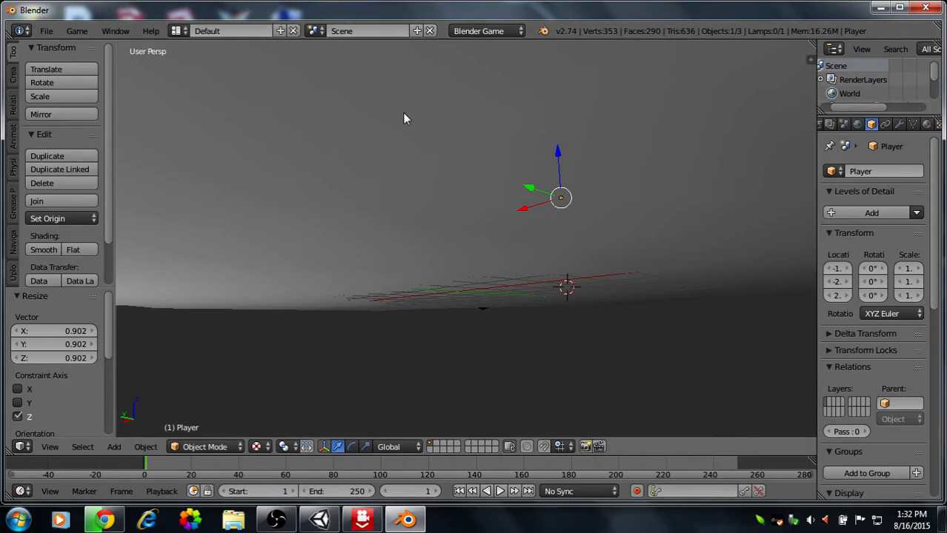
{"action": "middle_click_drag", "start_coordinate": [404, 113], "coordinate": [489, 231]}
{"action": "scroll", "coordinate": [895, 356], "scroll_direction": "down", "scroll_amount": 6}
{"action": "scroll", "coordinate": [844, 394], "scroll_direction": "down", "scroll_amount": 3}
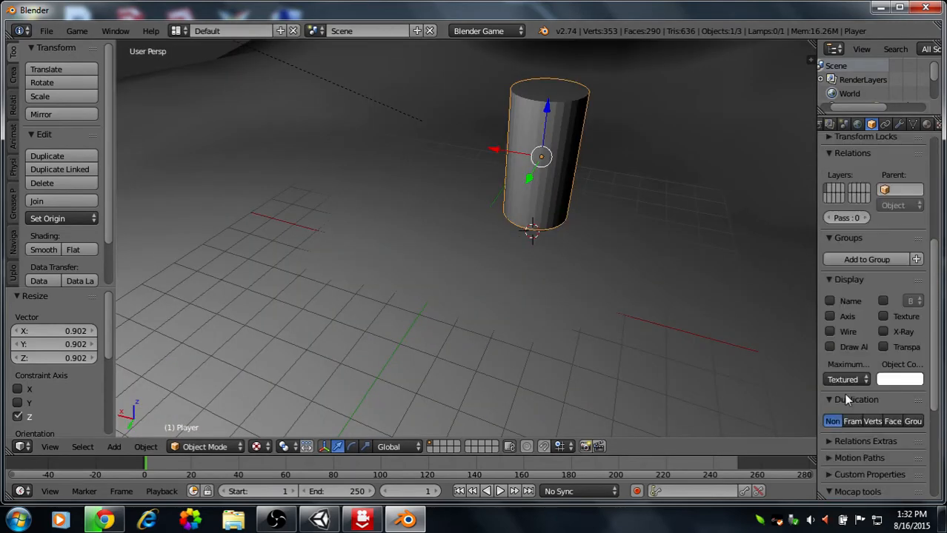
{"action": "left_click", "coordinate": [844, 379]}
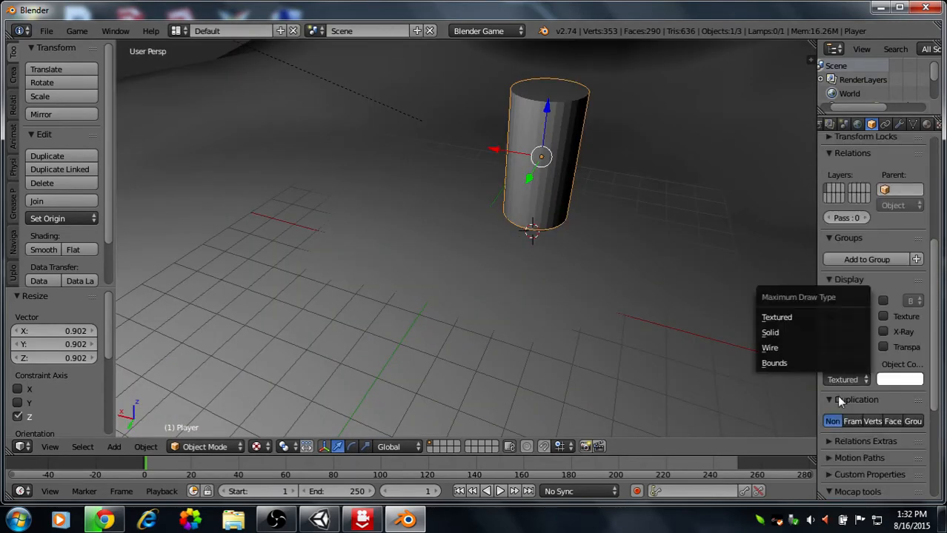
{"action": "left_click", "coordinate": [785, 349]}
{"action": "left_click", "coordinate": [40, 252]}
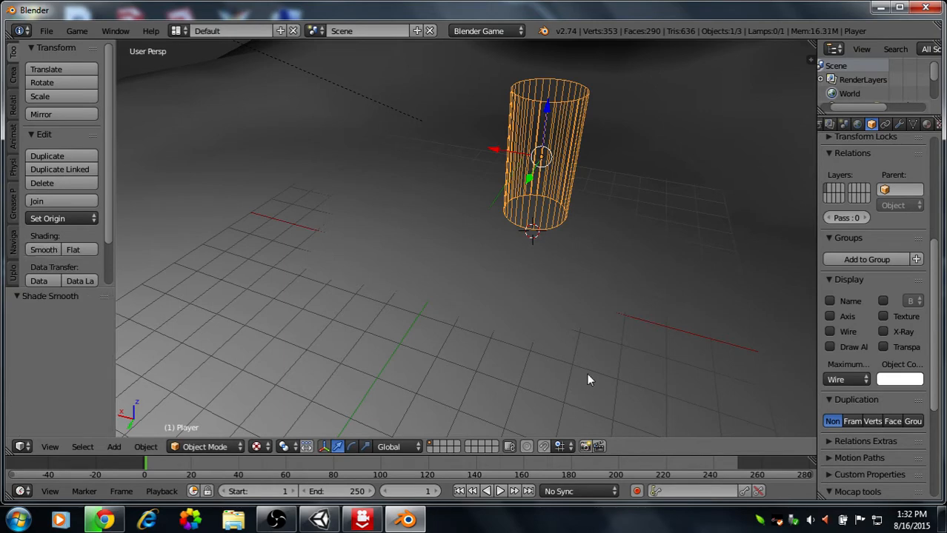
Snap the 3D cursor to the selected Player cylinder.
{"action": "mouse_move", "coordinate": [586, 373]}
{"action": "middle_mouse_down"}
{"action": "mouse_move", "coordinate": [560, 339]}
{"action": "mouse_move", "coordinate": [473, 279]}
{"action": "mouse_move", "coordinate": [532, 243]}
{"action": "mouse_move", "coordinate": [440, 276]}
{"action": "middle_mouse_up"}
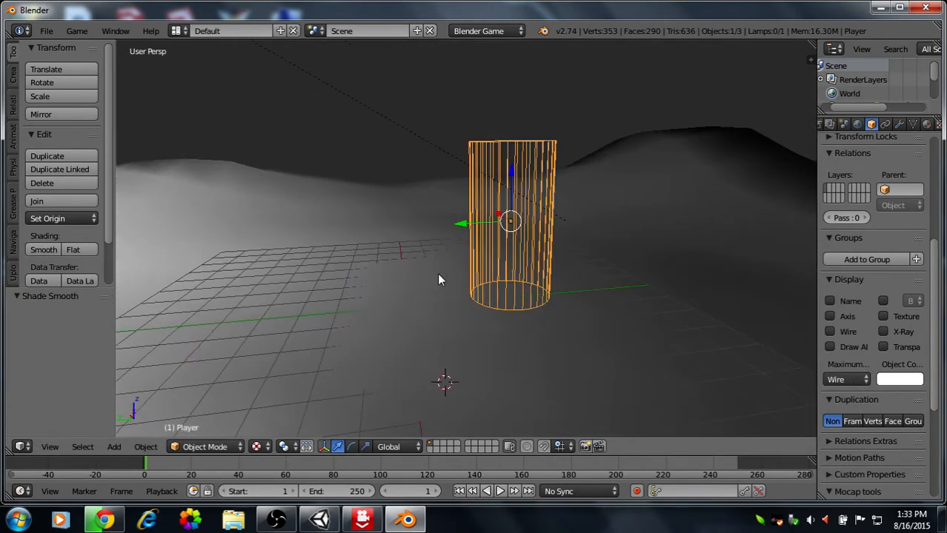
{"action": "key", "text": "shift+s"}
{"action": "left_click", "coordinate": [421, 256]}
{"action": "key", "text": "space"}
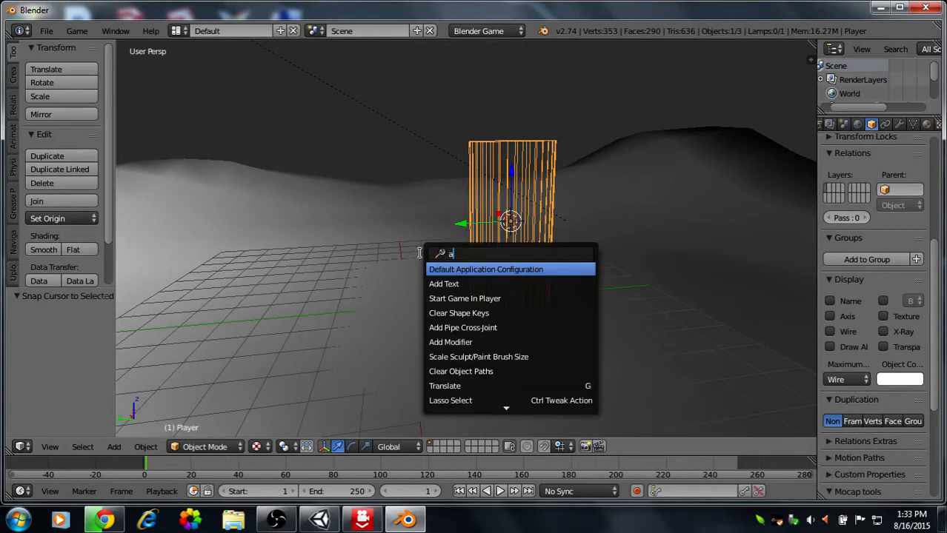
{"action": "type", "text": "add"}
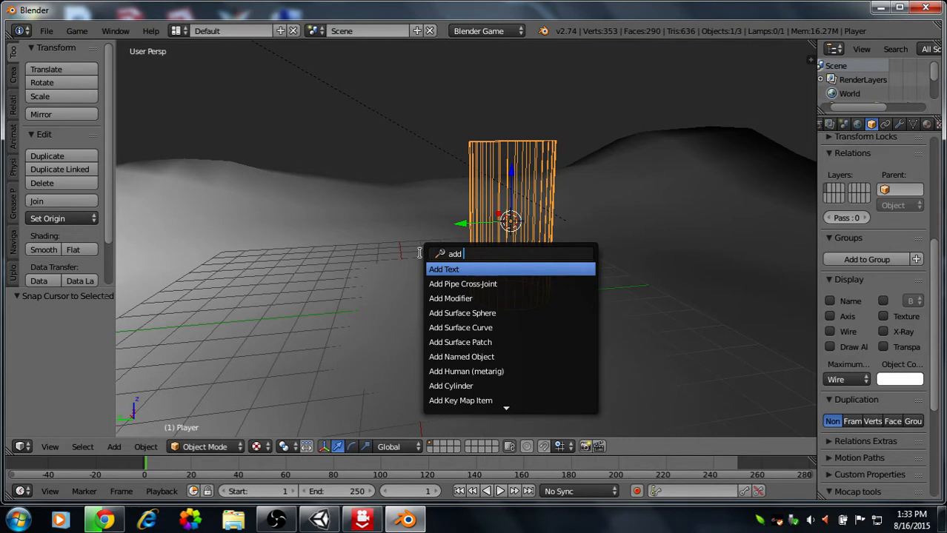
{"action": "key", "text": "shift+a"}
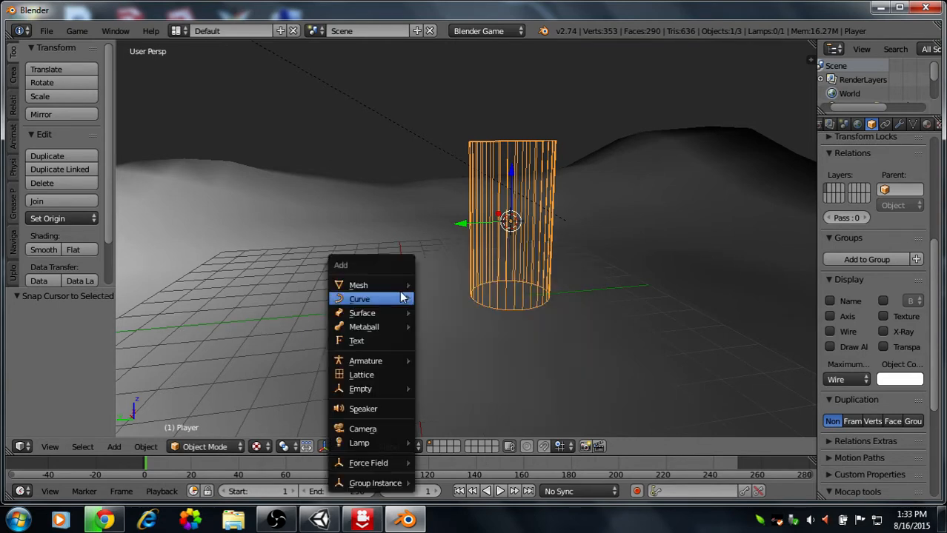
{"action": "key", "text": "shift+s"}
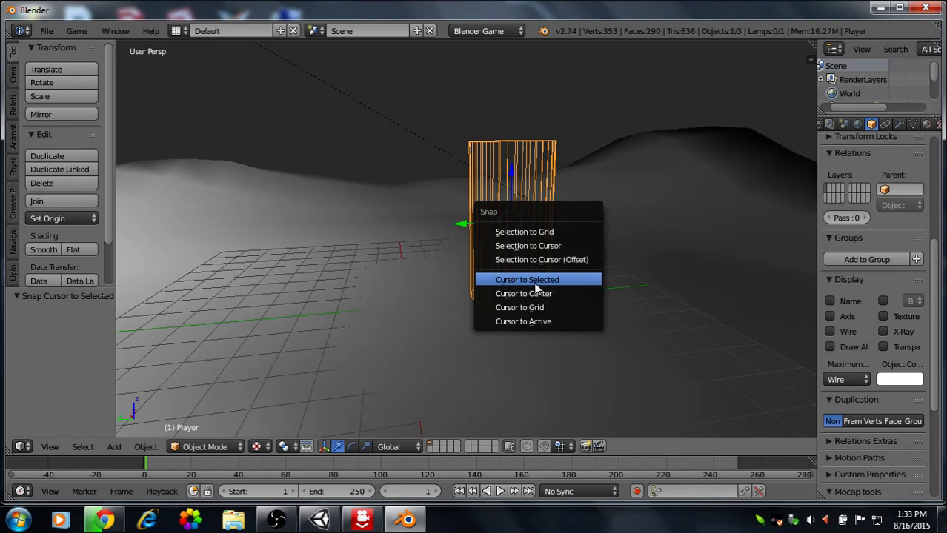
{"action": "left_click", "coordinate": [537, 287]}
{"action": "middle_click_drag", "start_coordinate": [267, 315], "coordinate": [575, 328]}
{"action": "key", "text": "Tab"}
{"action": "key", "text": "Tab"}
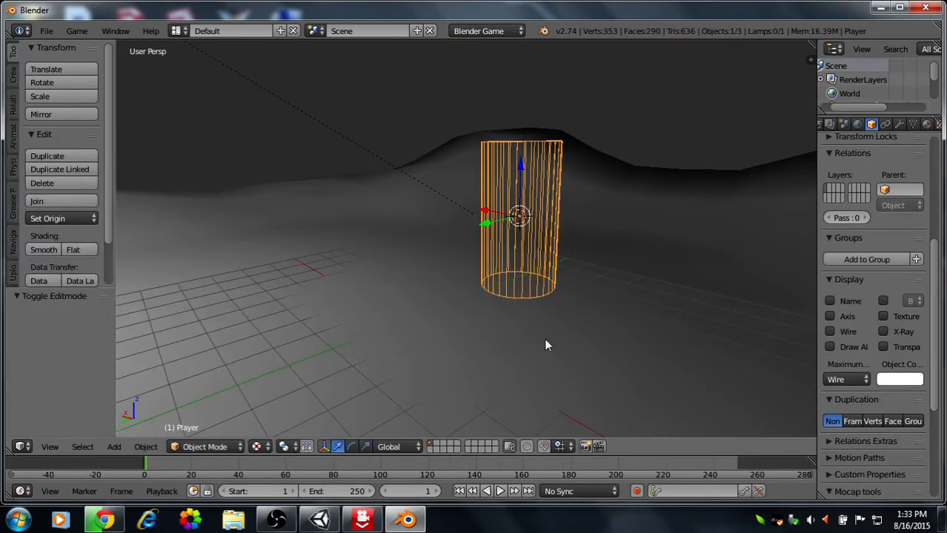
Add a camera at the 3D cursor inside the Player cylinder and clear its rotation.
{"action": "key", "text": "space"}
{"action": "type", "text": "add cam"}
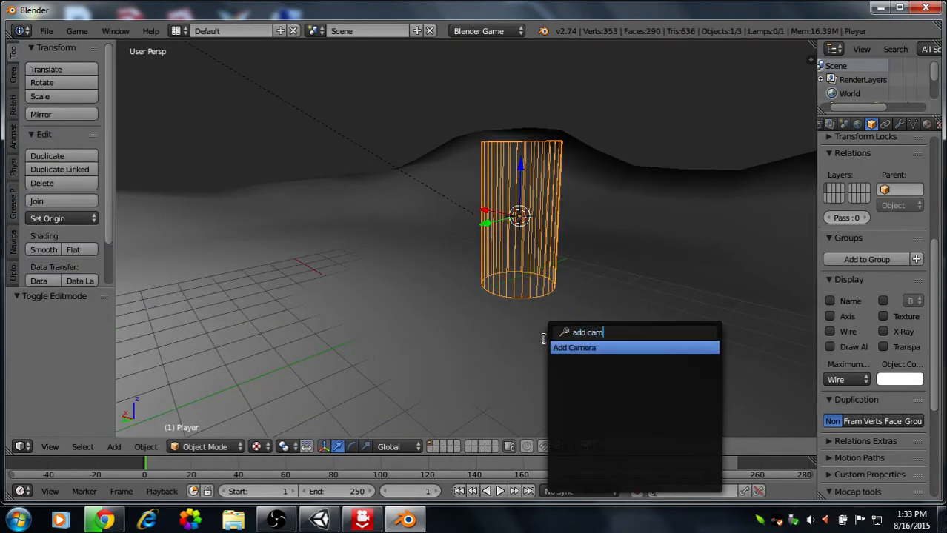
{"action": "key", "text": "Return"}
{"action": "middle_click_drag", "start_coordinate": [562, 314], "coordinate": [466, 314]}
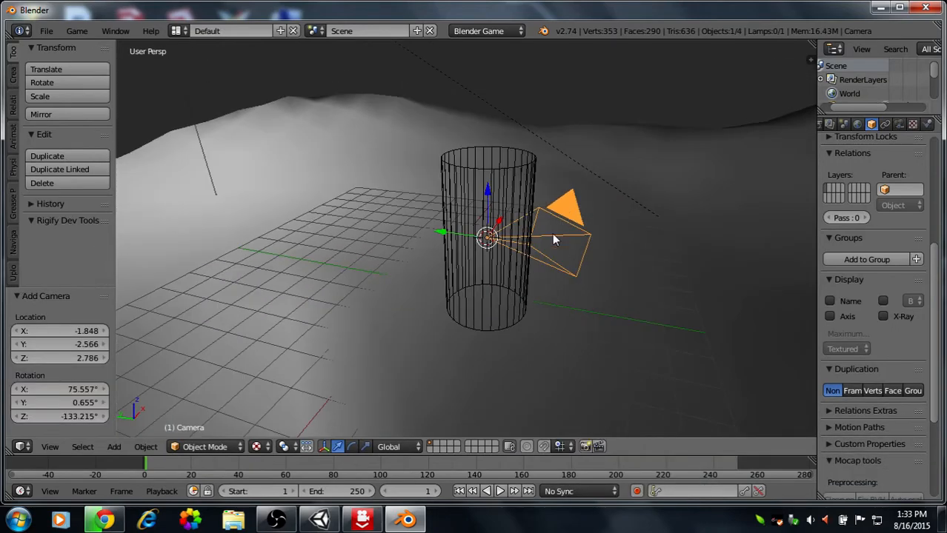
{"action": "key", "text": "alt+r"}
Raise the camera about 1.16 units along Z and rotate it 90° about the global X axis.
{"action": "middle_click_drag", "start_coordinate": [521, 277], "coordinate": [537, 265]}
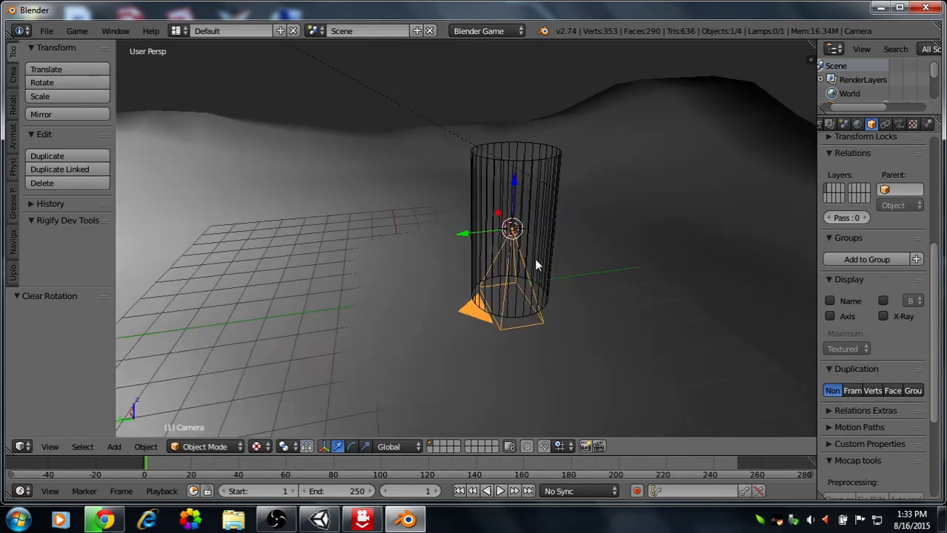
{"action": "key", "text": "g"}
{"action": "key", "text": "z"}
{"action": "left_click", "coordinate": [546, 284]}
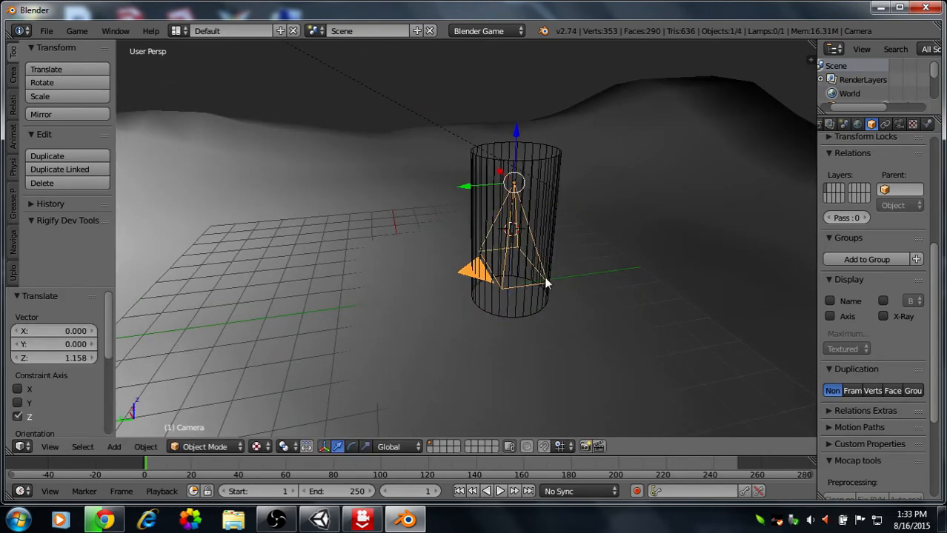
{"action": "key", "text": "r"}
{"action": "key", "text": "x"}
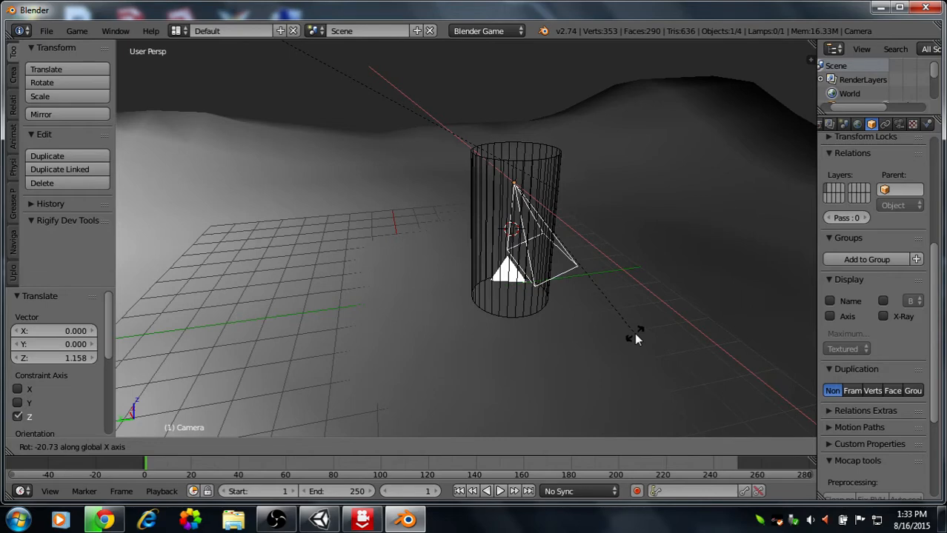
{"action": "type", "text": "90"}
{"action": "key", "text": "Return"}
Move the camera about -0.96 units along Y and scale it down inside the cylinder.
{"action": "middle_click_drag", "start_coordinate": [635, 334], "coordinate": [582, 316]}
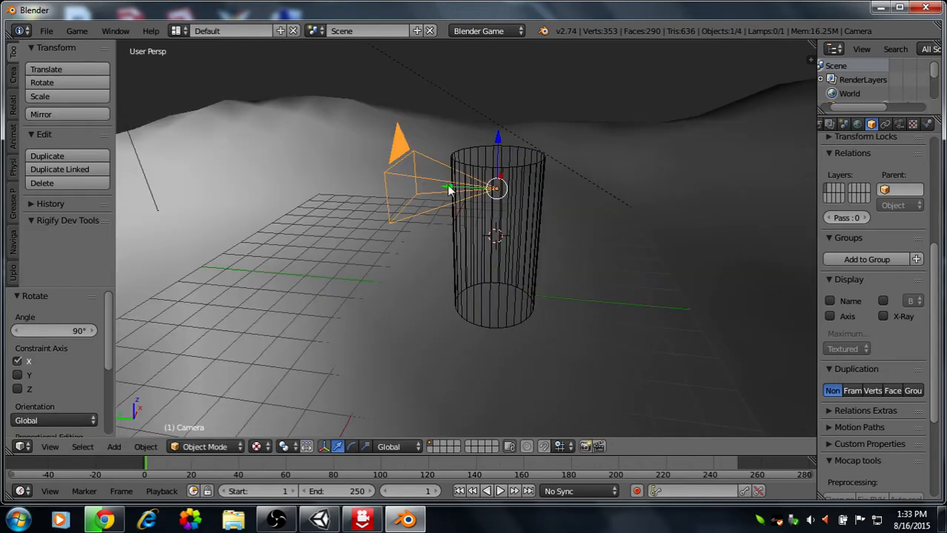
{"action": "left_click_drag", "start_coordinate": [449, 188], "coordinate": [505, 194]}
{"action": "key", "text": "s"}
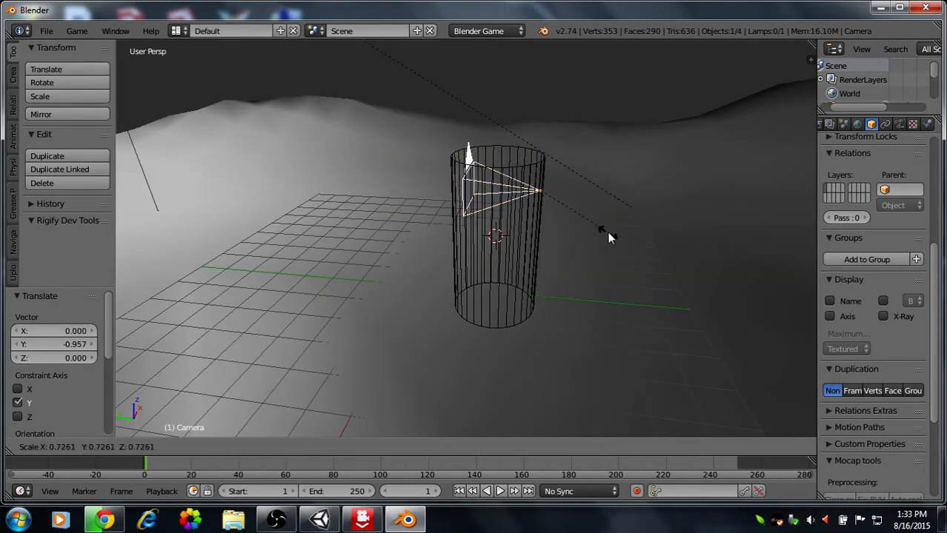
{"action": "left_click", "coordinate": [579, 220]}
Fine-tune the camera's position inside the cylinder, shifting it about 0.41 units along Y.
{"action": "middle_click_drag", "start_coordinate": [579, 218], "coordinate": [570, 140]}
{"action": "left_click_drag", "start_coordinate": [552, 127], "coordinate": [552, 135]}
{"action": "middle_click_drag", "start_coordinate": [551, 136], "coordinate": [521, 167]}
{"action": "left_click_drag", "start_coordinate": [496, 181], "coordinate": [492, 165]}
{"action": "middle_click_drag", "start_coordinate": [492, 165], "coordinate": [511, 193]}
Parent the camera to the Player cylinder with the Object option.
{"action": "right_click", "coordinate": [514, 184], "text": "shift"}
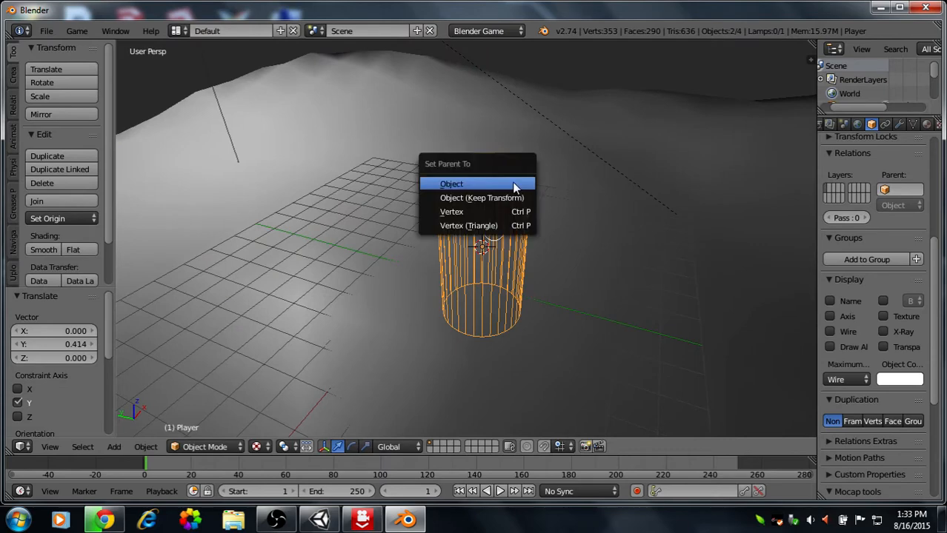
{"action": "key", "text": "ctrl+p"}
{"action": "left_click", "coordinate": [514, 185]}
{"action": "middle_click_drag", "start_coordinate": [514, 185], "coordinate": [567, 144]}
Select the camera and snap the 3D cursor to it.
{"action": "right_click", "coordinate": [544, 129]}
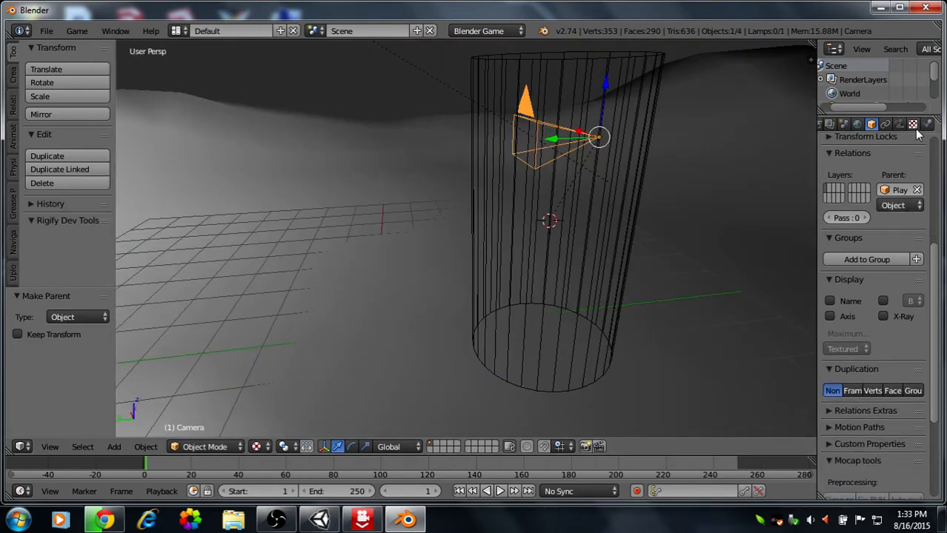
{"action": "left_click", "coordinate": [642, 132]}
{"action": "right_click", "coordinate": [642, 132]}
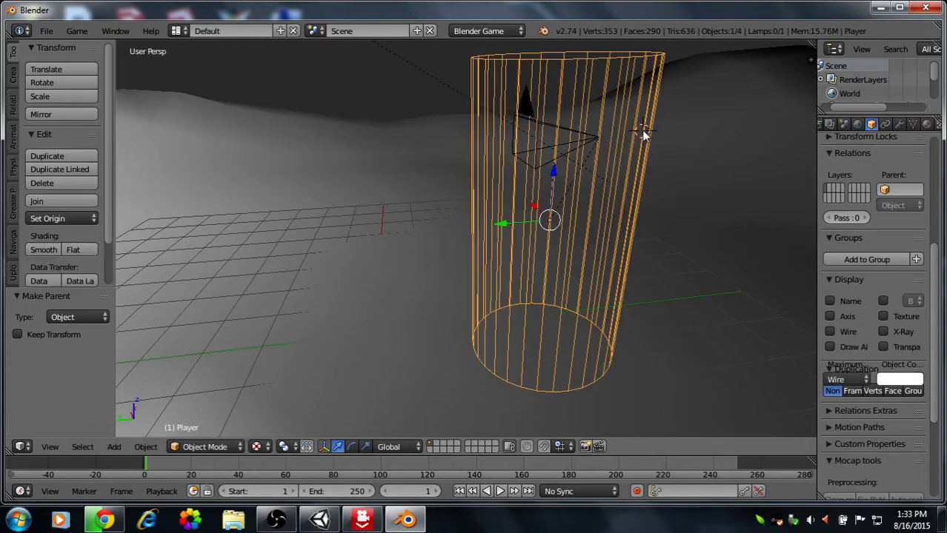
{"action": "left_click", "coordinate": [535, 153]}
{"action": "right_click", "coordinate": [535, 153]}
{"action": "key", "text": "shift+s"}
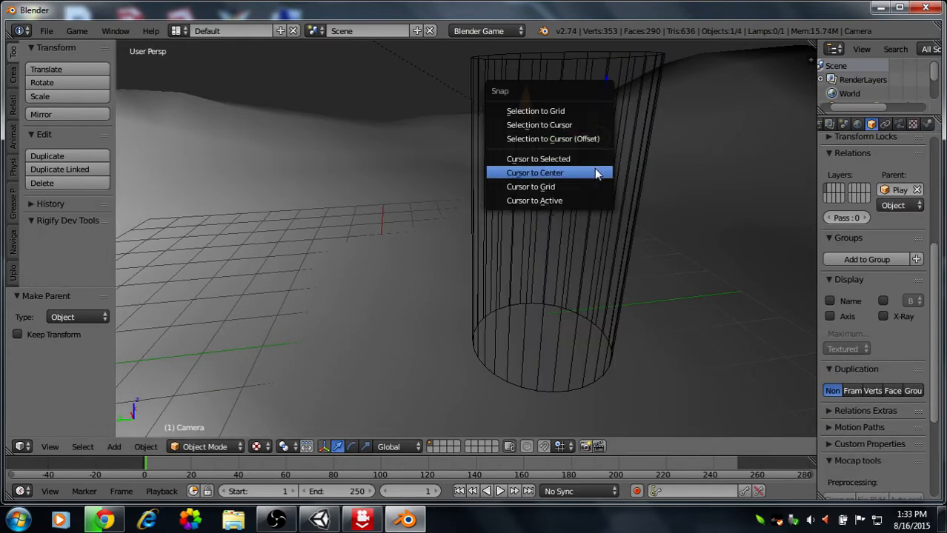
{"action": "left_click", "coordinate": [558, 154]}
Repeat the Object parenting of the camera to the Player cylinder and select only the cylinder.
{"action": "middle_click_drag", "start_coordinate": [609, 192], "coordinate": [559, 105]}
{"action": "right_click", "coordinate": [562, 93], "text": "shift"}
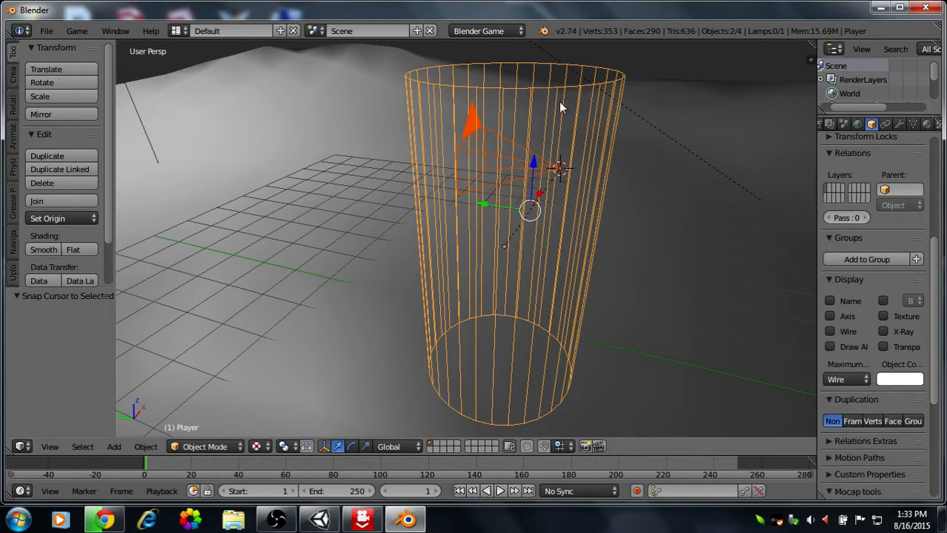
{"action": "key", "text": "ctrl+p"}
{"action": "left_click", "coordinate": [557, 102]}
{"action": "middle_click_drag", "start_coordinate": [556, 102], "coordinate": [545, 247]}
{"action": "right_click", "coordinate": [550, 247]}
{"action": "right_click", "coordinate": [545, 247]}
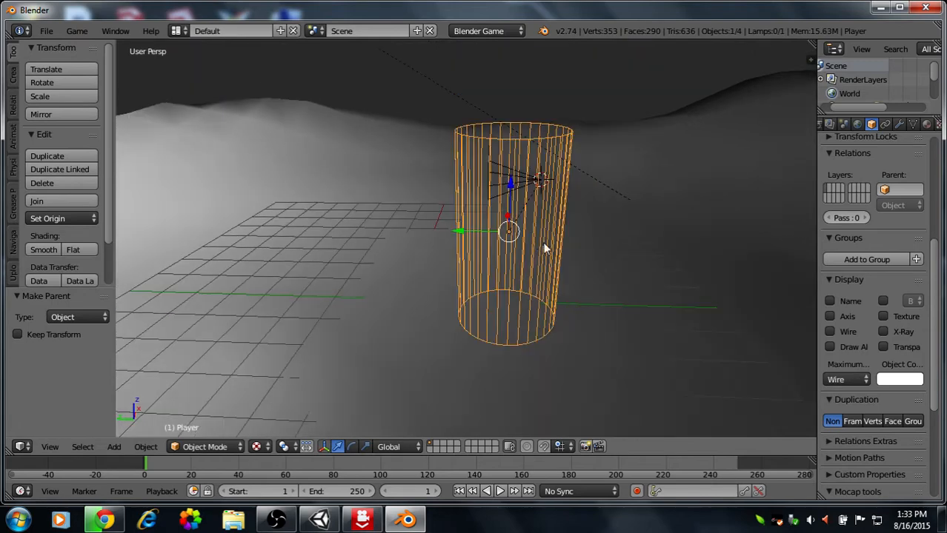
Try moving the camera alone along Y and cancel the move.
{"action": "right_click", "coordinate": [516, 187]}
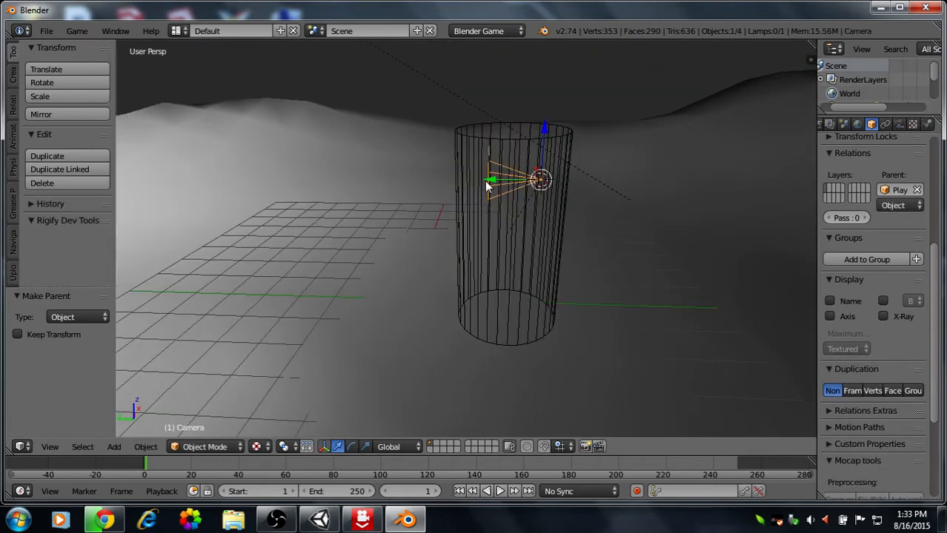
{"action": "key", "text": "g"}
{"action": "key", "text": "y"}
{"action": "right_click", "coordinate": [465, 203]}
Test the parenting by moving the Player cylinder along Y and cancel the move.
{"action": "right_click", "coordinate": [468, 232]}
{"action": "mouse_move", "coordinate": [495, 232]}
{"action": "middle_mouse_down"}
{"action": "mouse_move", "coordinate": [510, 262]}
{"action": "mouse_move", "coordinate": [452, 219]}
{"action": "mouse_move", "coordinate": [477, 226]}
{"action": "middle_mouse_up"}
{"action": "scroll", "coordinate": [477, 222], "scroll_direction": "up", "scroll_amount": 5}
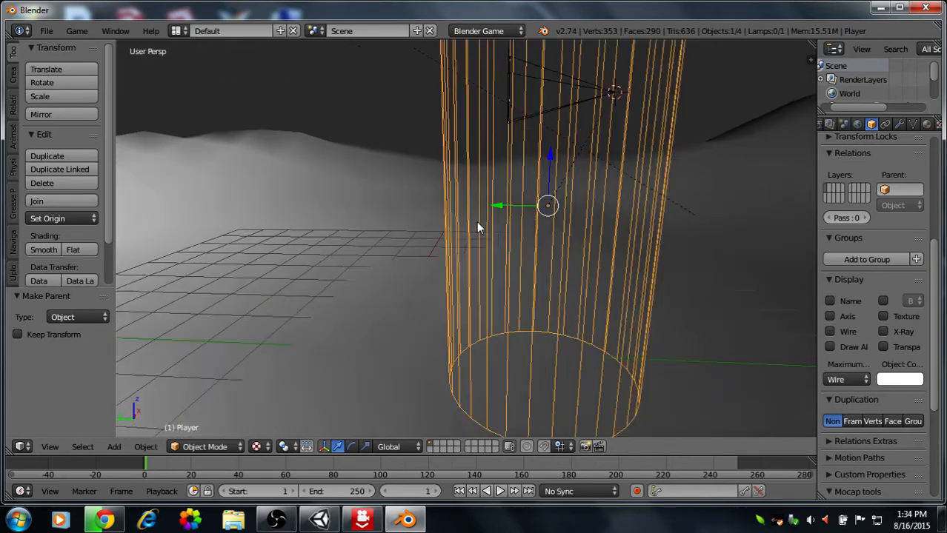
{"action": "scroll", "coordinate": [494, 217], "scroll_direction": "down", "scroll_amount": 4}
{"action": "scroll", "coordinate": [496, 216], "scroll_direction": "down", "scroll_amount": 2}
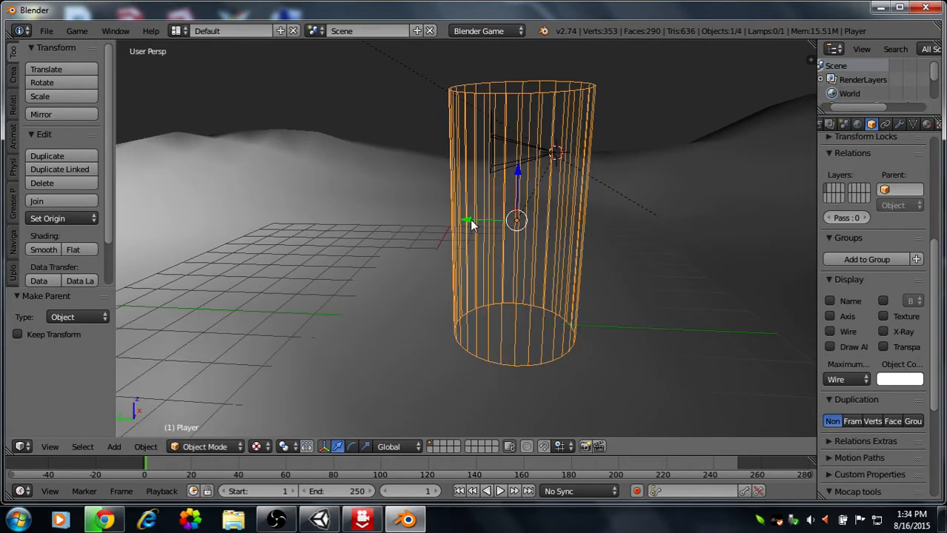
{"action": "left_click_drag", "start_coordinate": [470, 219], "coordinate": [393, 275]}
{"action": "right_click", "coordinate": [393, 274]}
{"action": "middle_click_drag", "start_coordinate": [393, 275], "coordinate": [364, 285]}
{"action": "scroll", "coordinate": [349, 296], "scroll_direction": "up", "scroll_amount": 1}
Select the camera together with the Player cylinder, enlarge the timeline area and change it to the Logic Editor.
{"action": "right_click", "coordinate": [458, 168]}
{"action": "middle_click_drag", "start_coordinate": [462, 163], "coordinate": [501, 148]}
{"action": "right_click", "coordinate": [482, 151]}
{"action": "right_click", "coordinate": [560, 94], "text": "shift"}
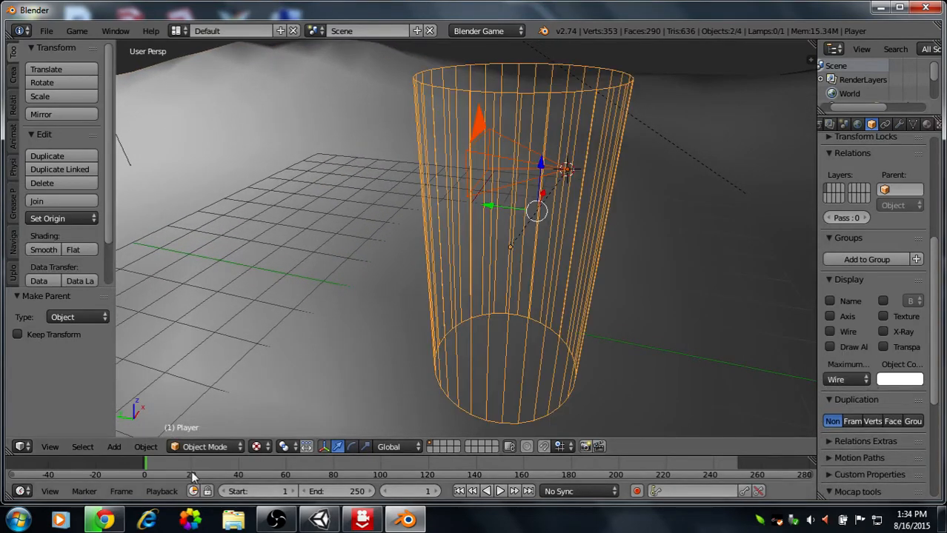
{"action": "left_click_drag", "start_coordinate": [227, 457], "coordinate": [227, 300]}
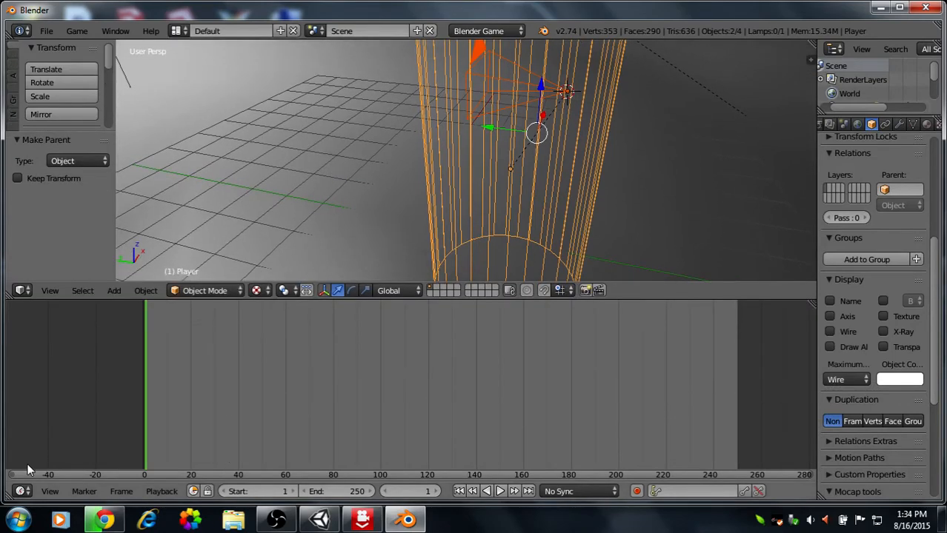
{"action": "left_click", "coordinate": [20, 491]}
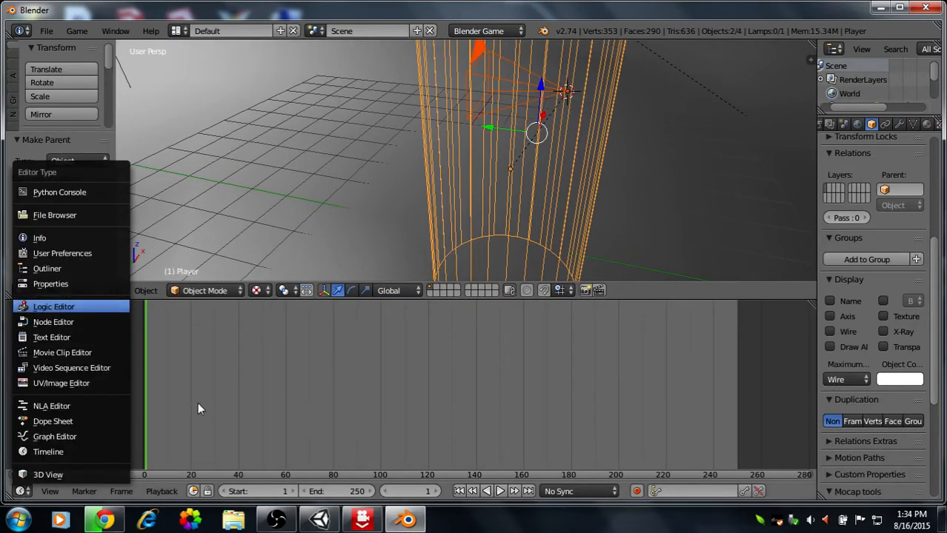
{"action": "key", "text": "Return"}
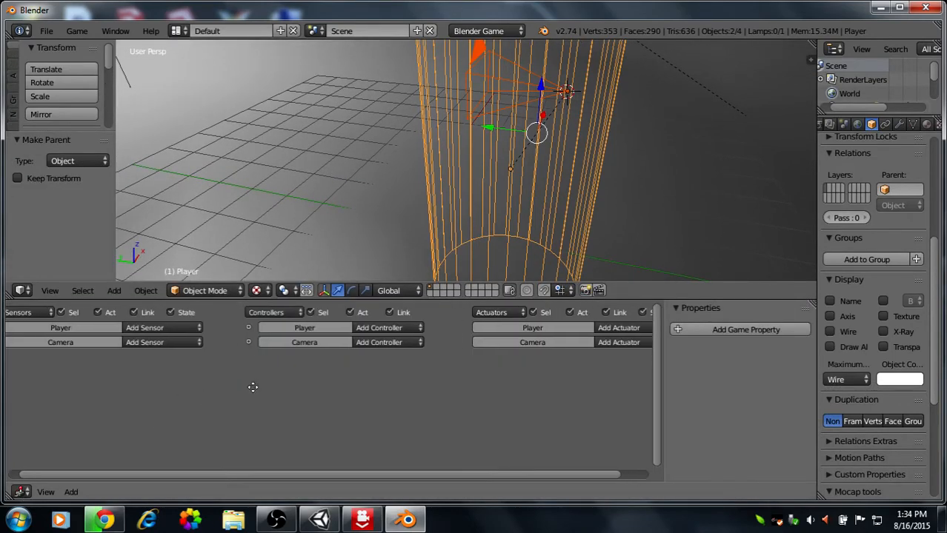
Add a Mouse sensor and a Mouse actuator to the camera and link them through an And controller.
{"action": "left_click", "coordinate": [159, 342]}
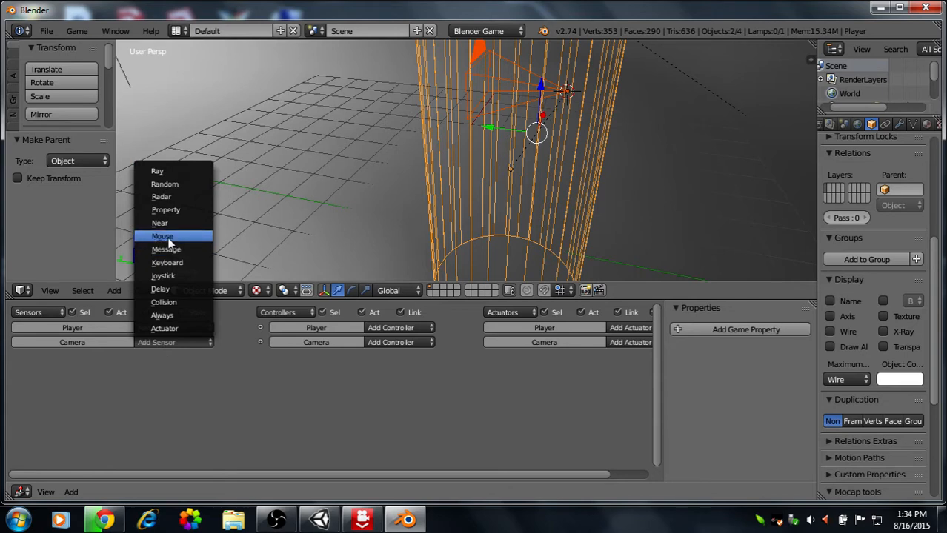
{"action": "key", "text": "Return"}
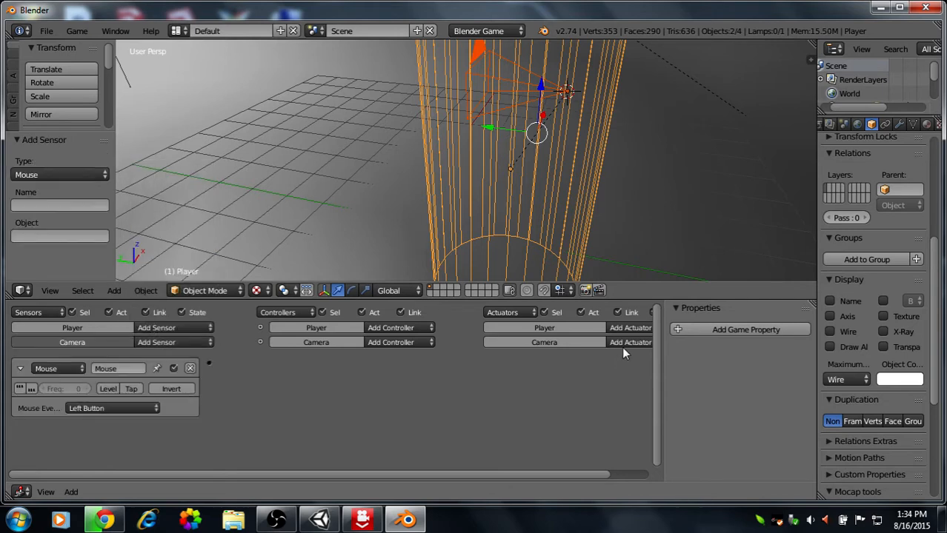
{"action": "left_click", "coordinate": [631, 342]}
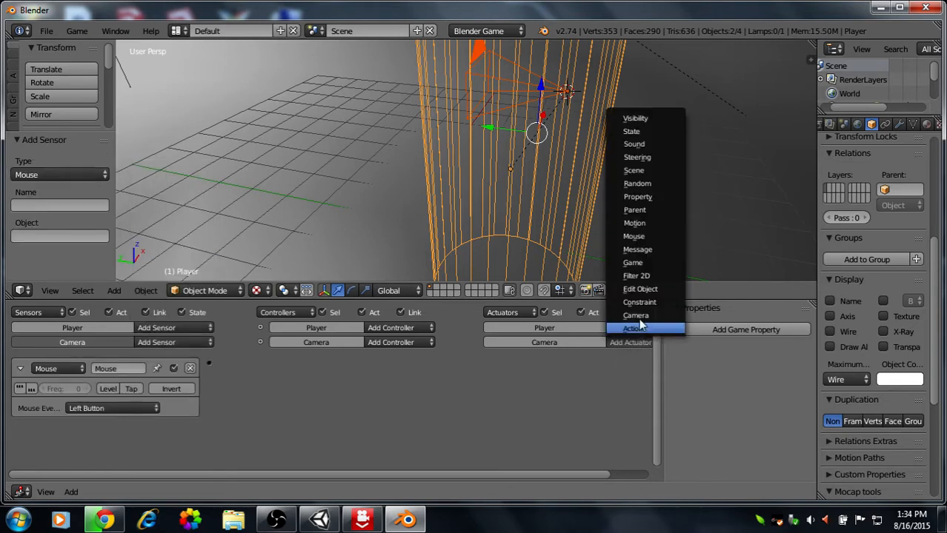
{"action": "left_click", "coordinate": [638, 235]}
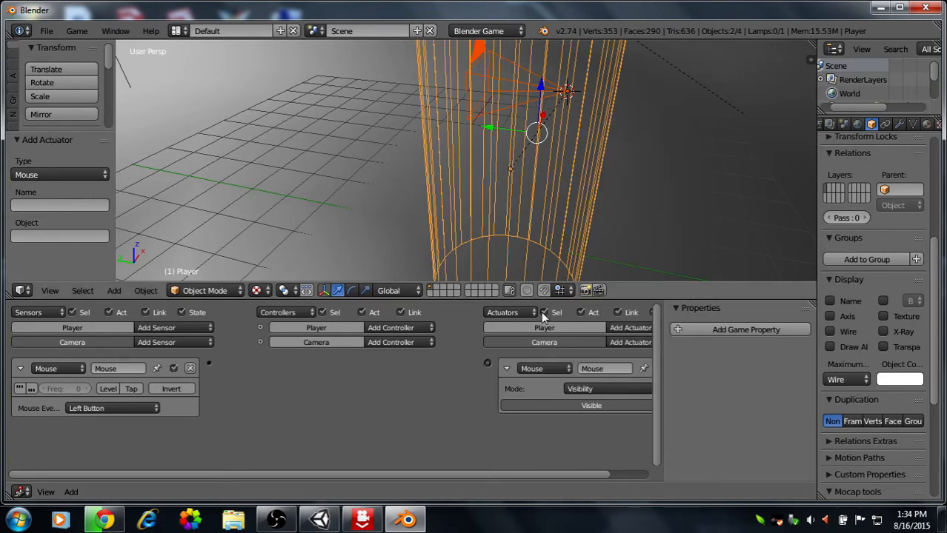
{"action": "middle_click_drag", "start_coordinate": [457, 370], "coordinate": [454, 370]}
{"action": "left_click_drag", "start_coordinate": [483, 364], "coordinate": [205, 363]}
Set the camera's Mouse sensor event to Movement and collapse the sensor.
{"action": "left_click", "coordinate": [77, 408]}
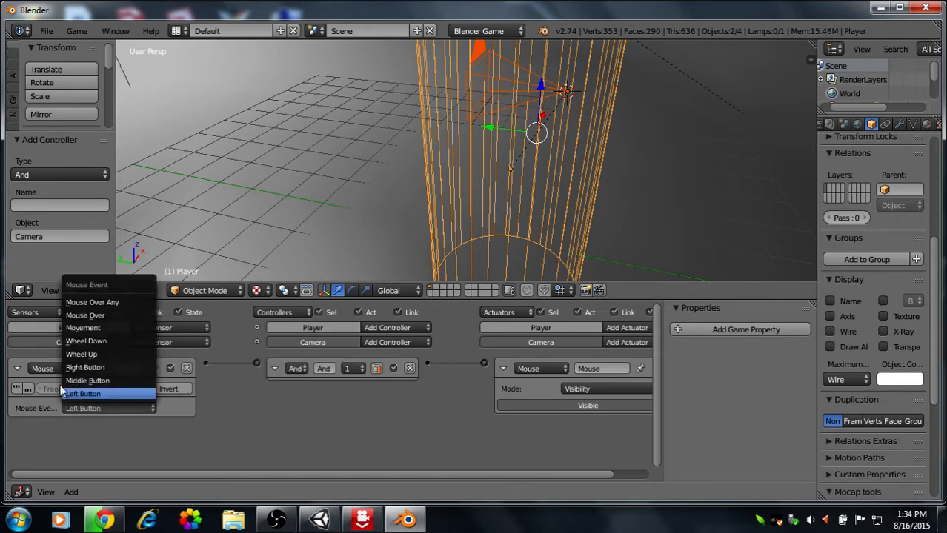
{"action": "left_click", "coordinate": [82, 327]}
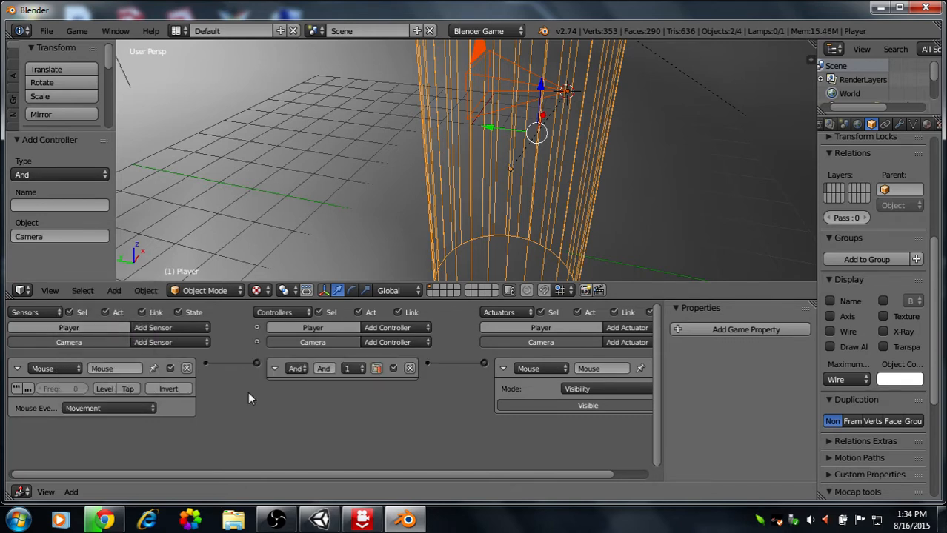
{"action": "left_click", "coordinate": [17, 367]}
Set the camera's Mouse actuator to Look mode with Use X Axis off, and collapse the actuator and its And controller.
{"action": "middle_click_drag", "start_coordinate": [390, 396], "coordinate": [353, 397]}
{"action": "left_click", "coordinate": [551, 386]}
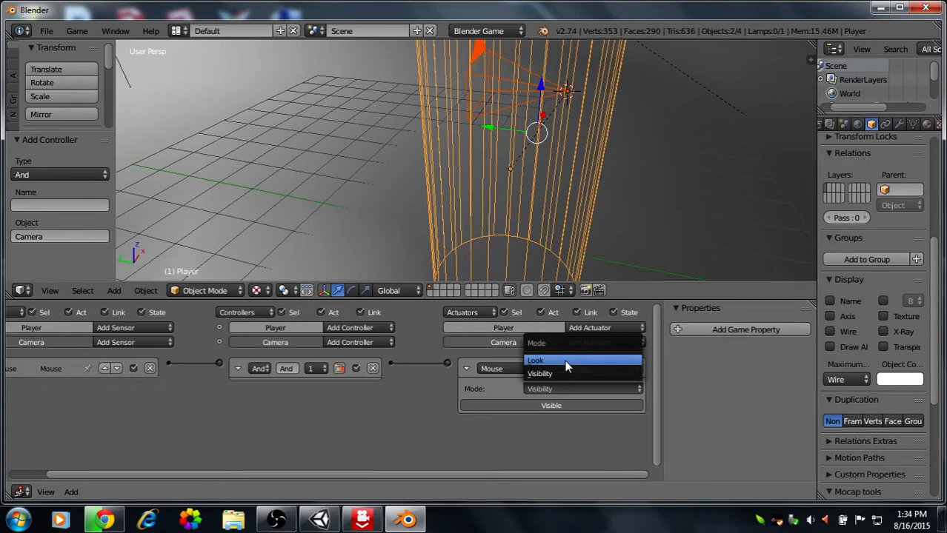
{"action": "left_click", "coordinate": [564, 360]}
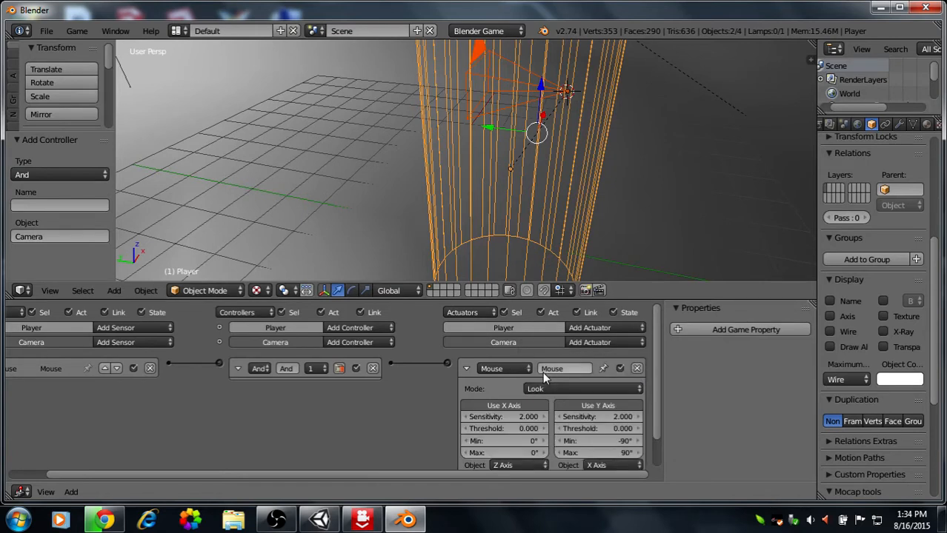
{"action": "left_click", "coordinate": [491, 406]}
{"action": "scroll", "coordinate": [513, 434], "scroll_direction": "down", "scroll_amount": 1}
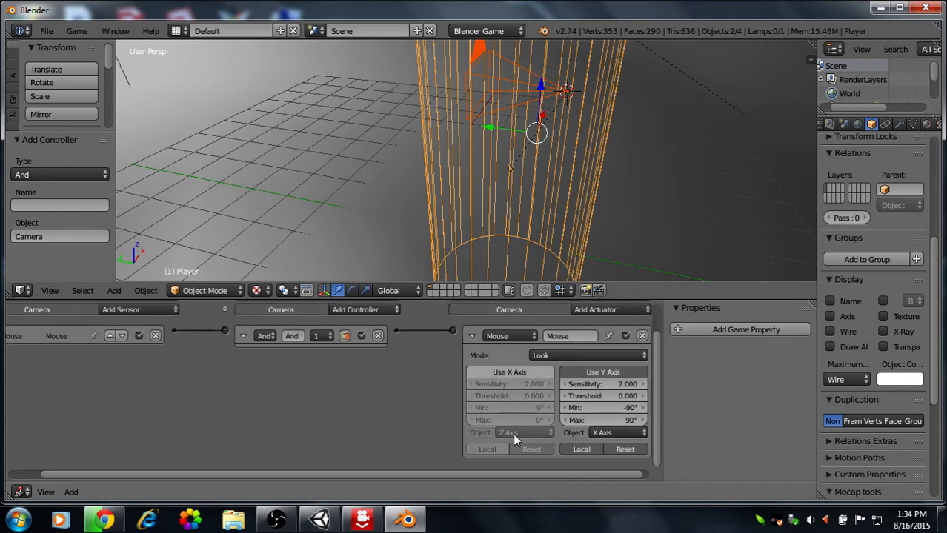
{"action": "left_click", "coordinate": [473, 336]}
{"action": "left_click", "coordinate": [240, 369]}
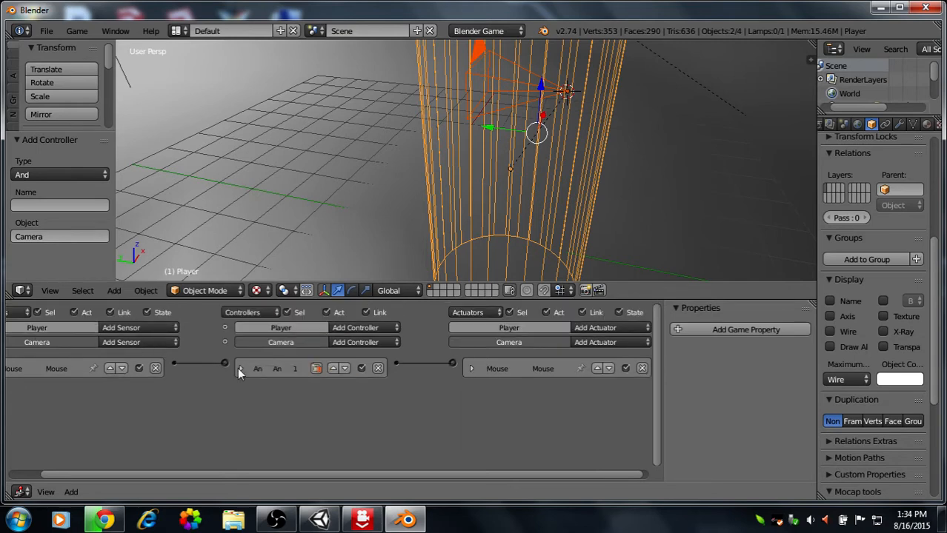
Add a Mouse actuator in Look mode to the Player, link it to the And controller and turn off Use Y Axis.
{"action": "left_click", "coordinate": [614, 329]}
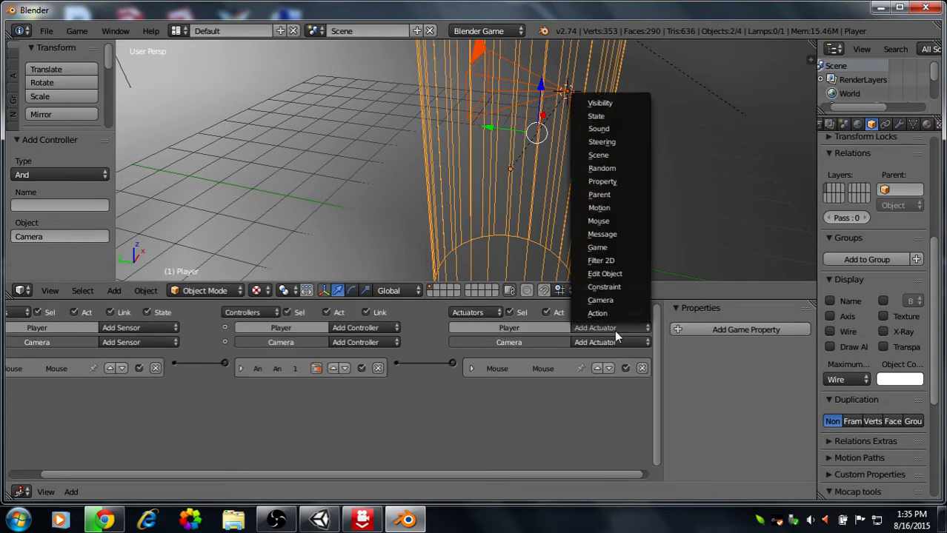
{"action": "left_click", "coordinate": [612, 221]}
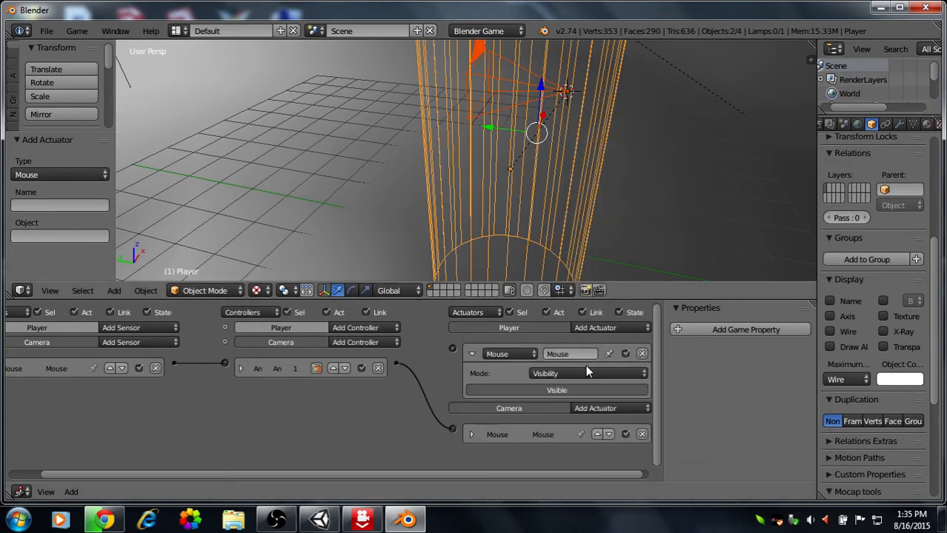
{"action": "left_click", "coordinate": [585, 373]}
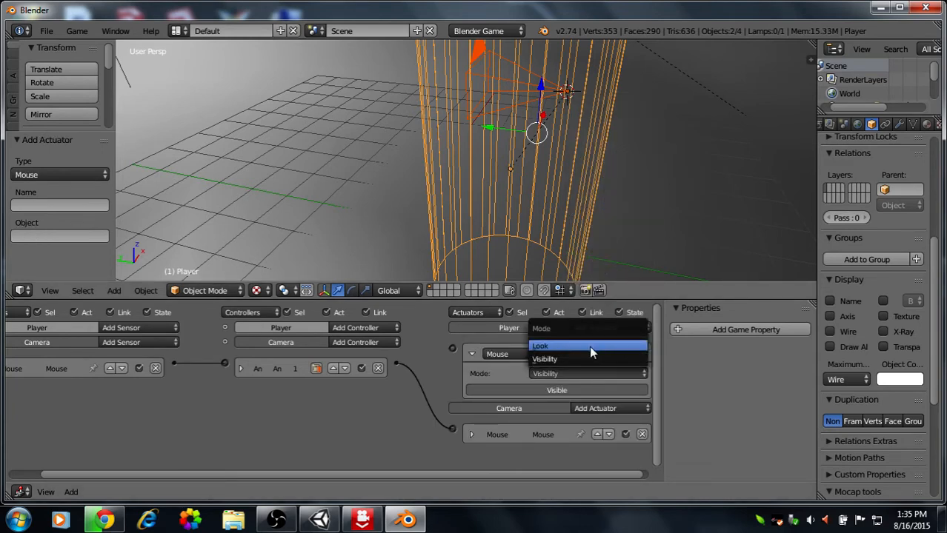
{"action": "left_click", "coordinate": [589, 346]}
{"action": "left_click_drag", "start_coordinate": [451, 347], "coordinate": [397, 363]}
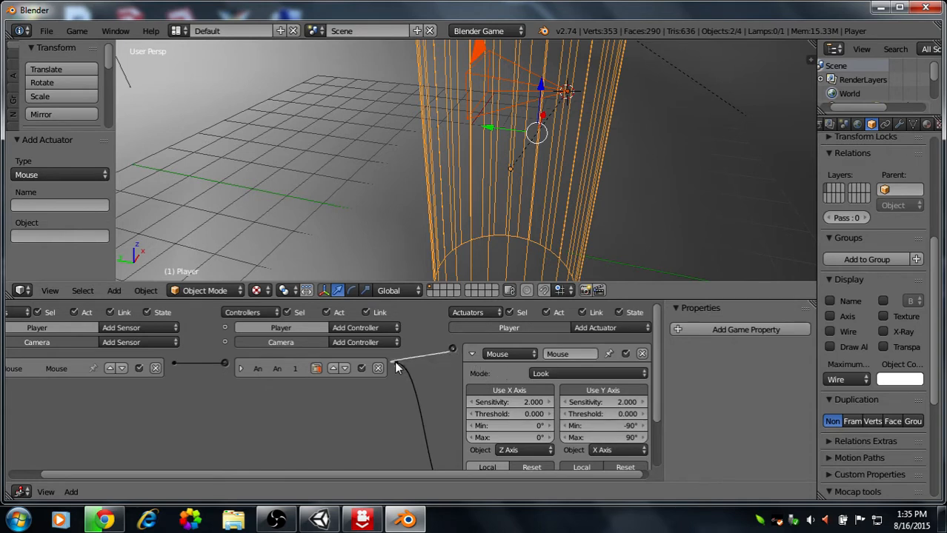
{"action": "left_click", "coordinate": [597, 388]}
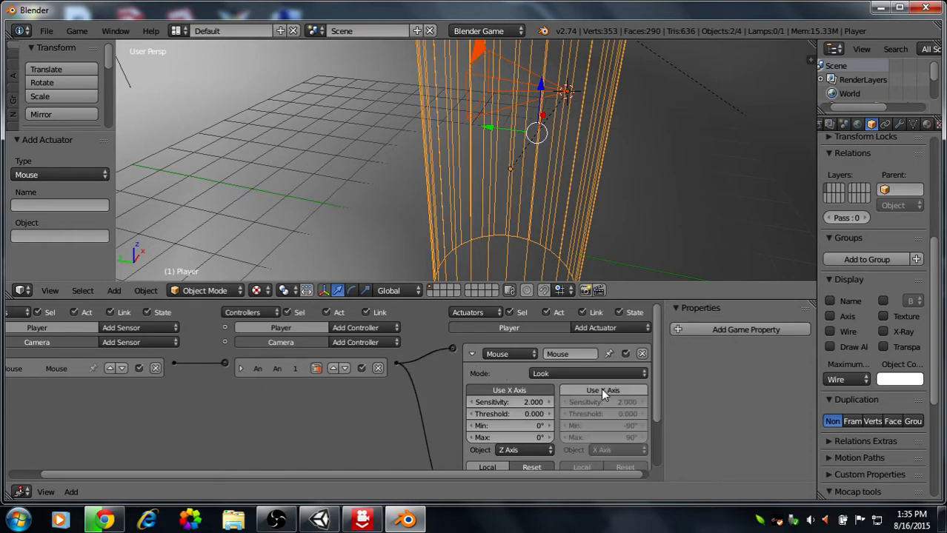
{"action": "left_click", "coordinate": [471, 354]}
Switch the viewport to the camera view and run the game to test the mouse look.
{"action": "middle_click_drag", "start_coordinate": [342, 379], "coordinate": [358, 370]}
{"action": "scroll", "coordinate": [476, 214], "scroll_direction": "down", "scroll_amount": 6}
{"action": "middle_click_drag", "start_coordinate": [478, 204], "coordinate": [509, 176]}
{"action": "scroll", "coordinate": [494, 190], "scroll_direction": "up", "scroll_amount": 3}
{"action": "scroll", "coordinate": [509, 176], "scroll_direction": "down", "scroll_amount": 1}
{"action": "left_click", "coordinate": [52, 292]}
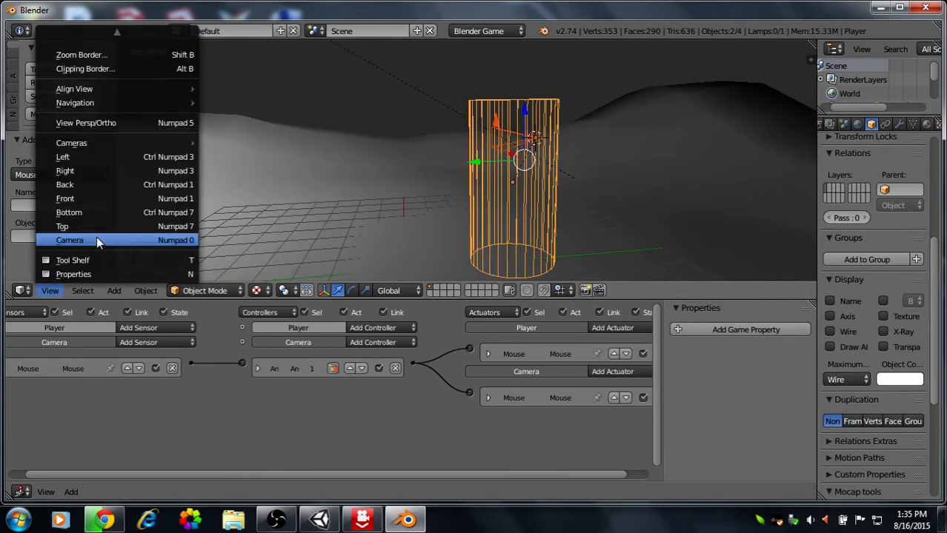
{"action": "left_click", "coordinate": [96, 240]}
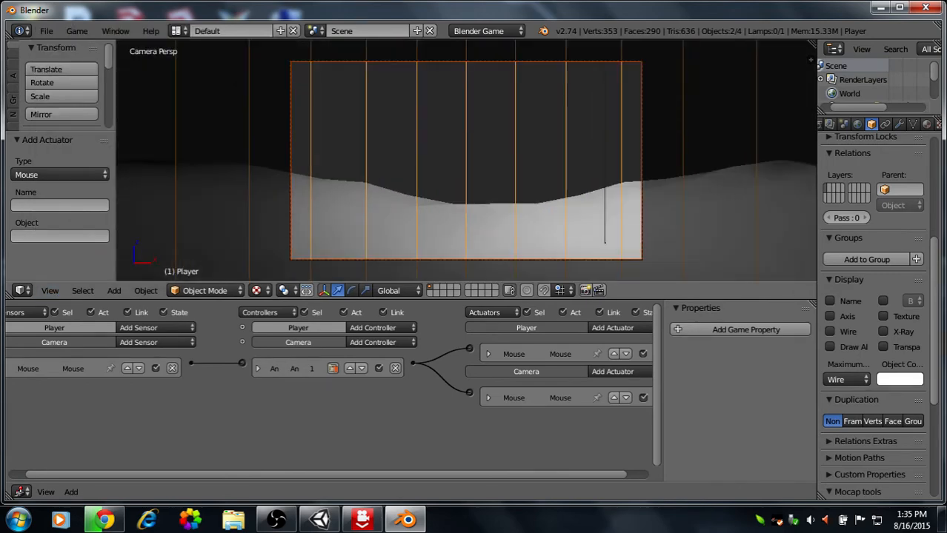
{"action": "key", "text": "p"}
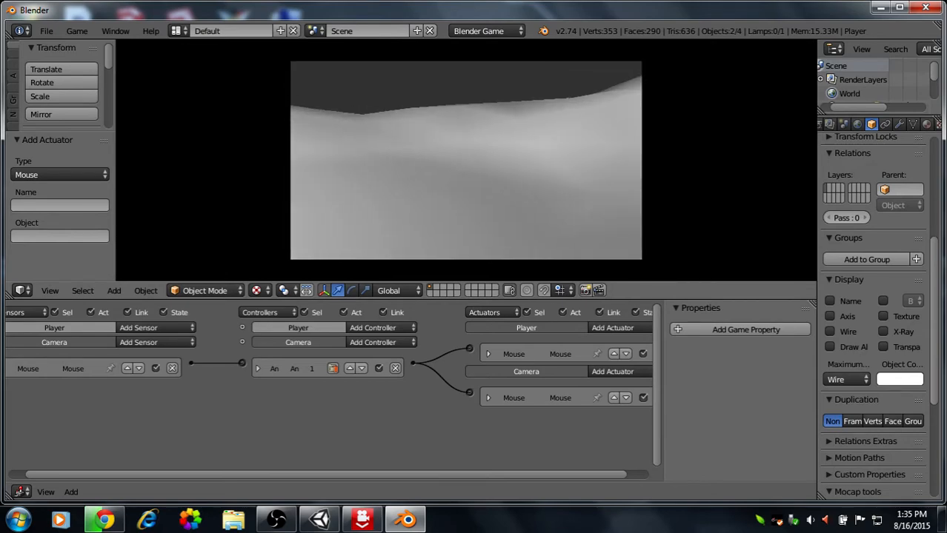
{"action": "key", "text": "Escape"}
Set the Player cylinder's maximum draw type to Textured and test it in a short game run.
{"action": "right_click", "coordinate": [492, 135]}
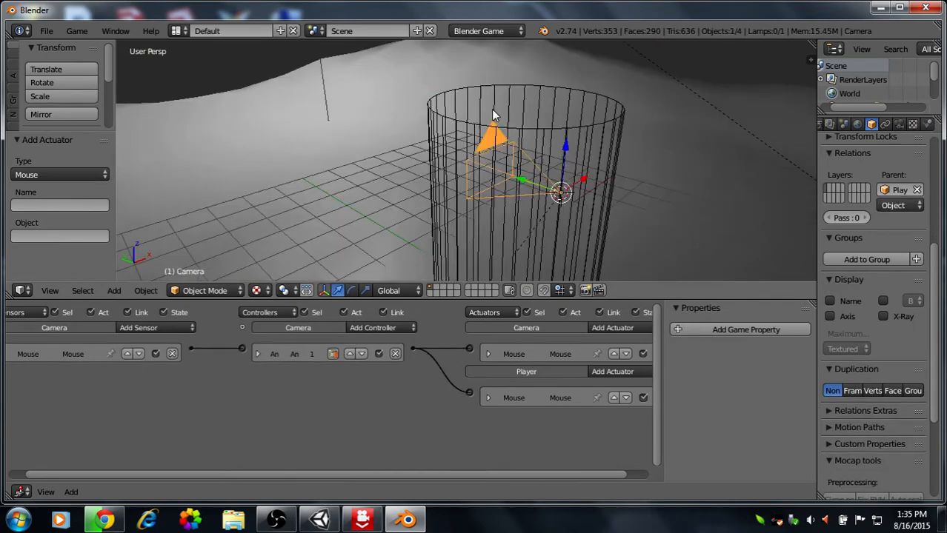
{"action": "right_click", "coordinate": [461, 125]}
{"action": "left_click", "coordinate": [843, 380]}
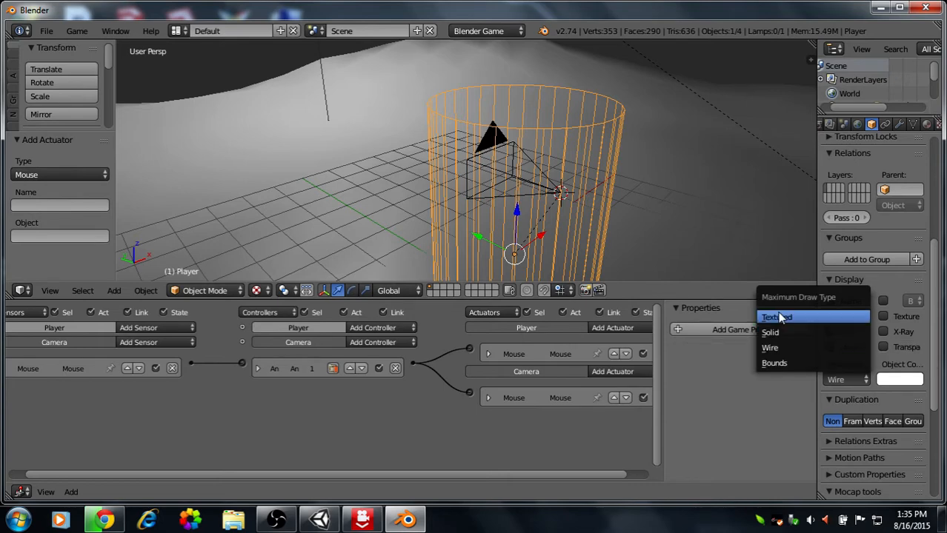
{"action": "left_click", "coordinate": [782, 317]}
{"action": "mouse_move", "coordinate": [418, 237]}
{"action": "middle_mouse_down"}
{"action": "mouse_move", "coordinate": [456, 177]}
{"action": "mouse_move", "coordinate": [528, 211]}
{"action": "middle_mouse_up"}
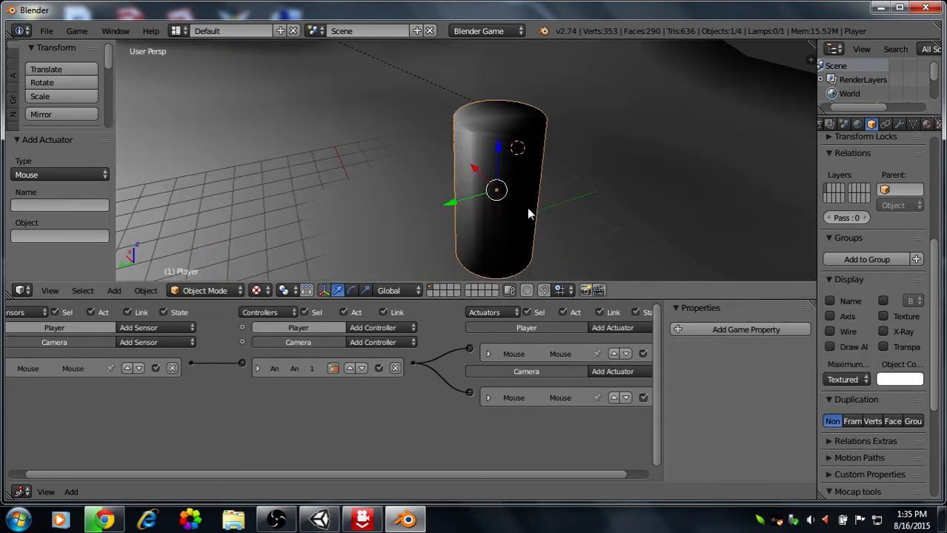
{"action": "key", "text": "p"}
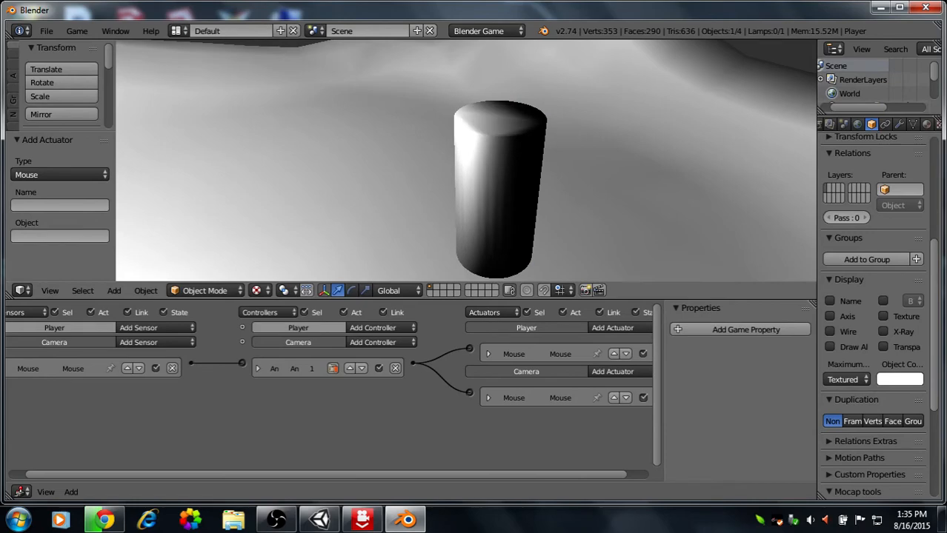
{"action": "key", "text": "Escape"}
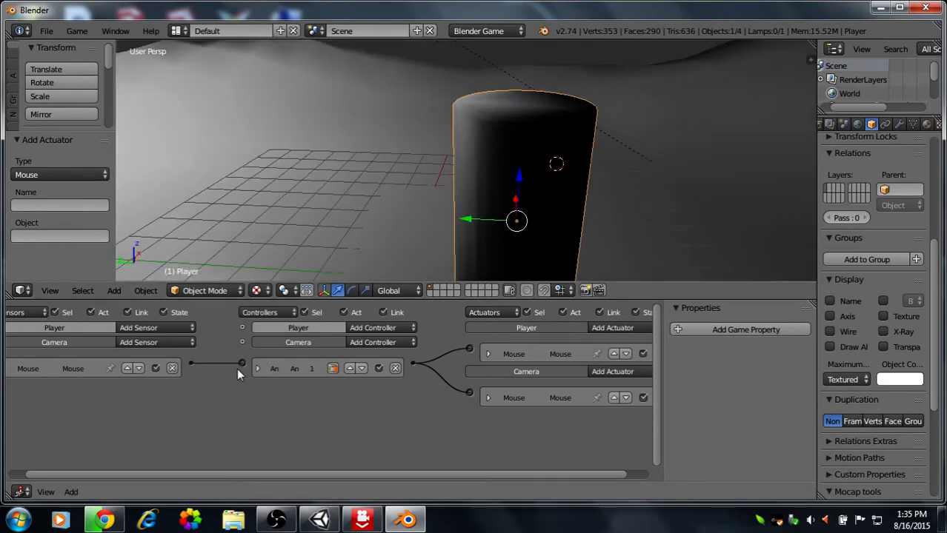
Add four Keyboard sensors to the Player.
{"action": "scroll", "coordinate": [237, 368], "scroll_direction": "left", "scroll_amount": 1, "text": "ctrl"}
{"action": "left_click", "coordinate": [197, 326]}
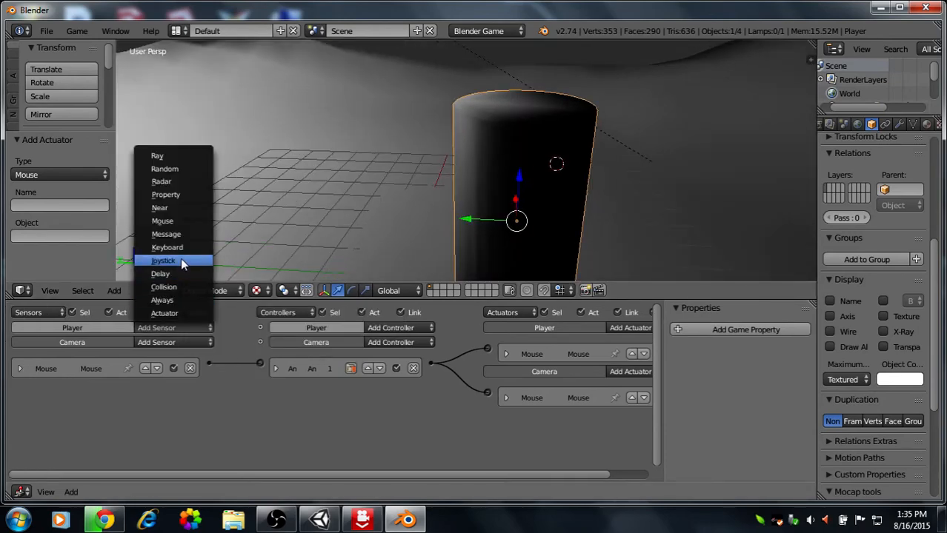
{"action": "left_click", "coordinate": [184, 247]}
{"action": "left_click", "coordinate": [169, 326]}
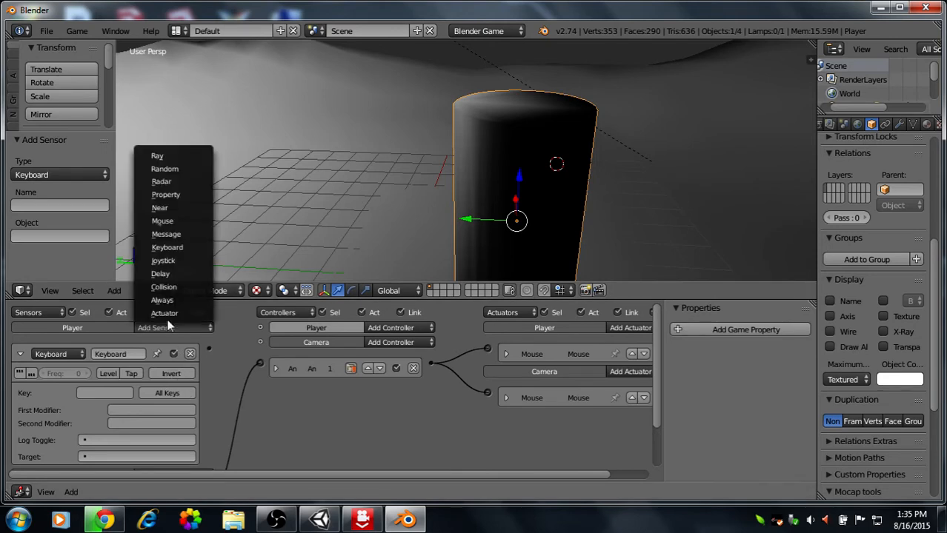
{"action": "left_click", "coordinate": [188, 246]}
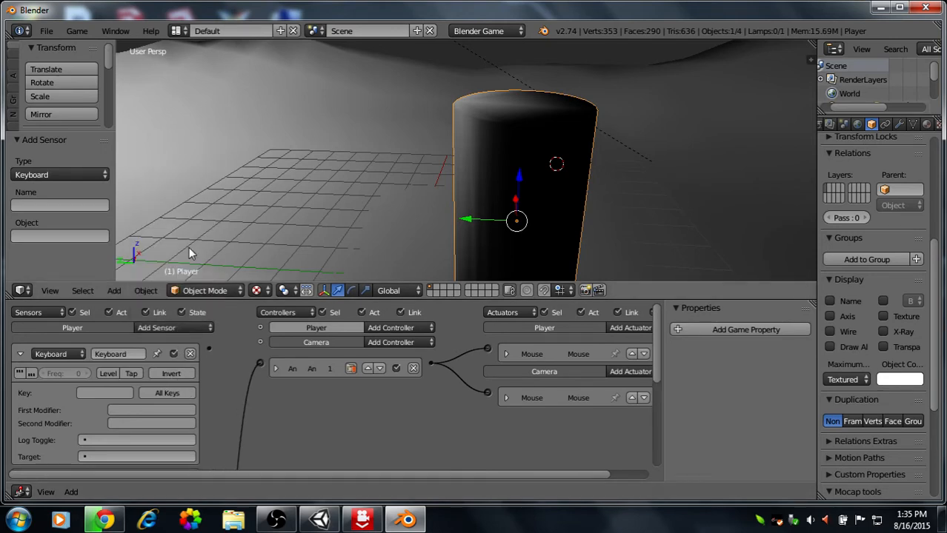
{"action": "left_click", "coordinate": [166, 331]}
{"action": "left_click", "coordinate": [173, 312]}
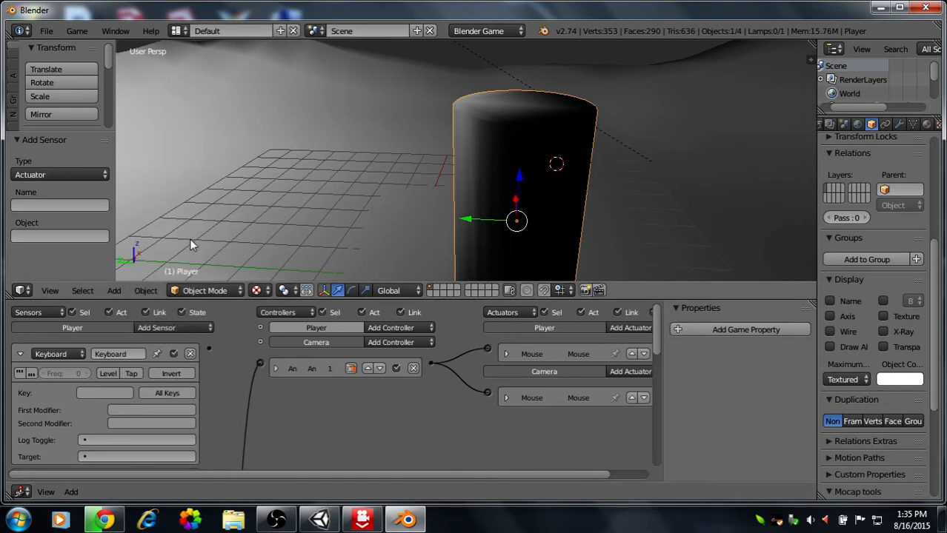
{"action": "left_click", "coordinate": [170, 327]}
{"action": "left_click", "coordinate": [170, 247]}
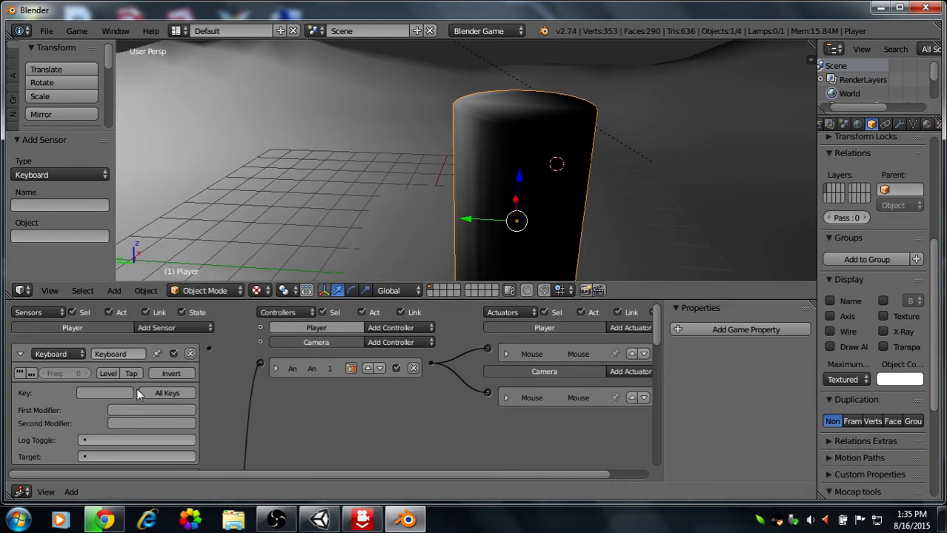
Assign the W key to the Player's first Keyboard sensor, name it "up" and collapse it.
{"action": "left_click", "coordinate": [129, 393]}
{"action": "key", "text": "w"}
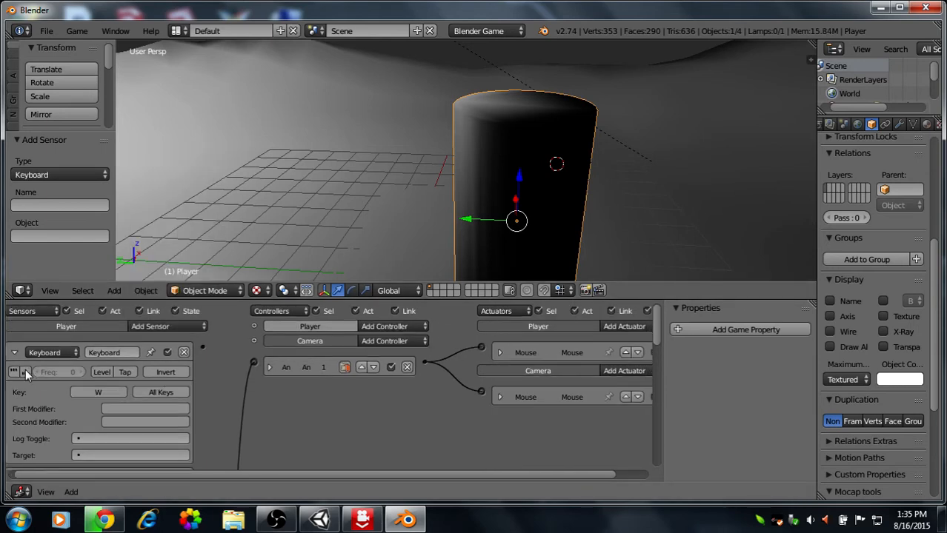
{"action": "left_click", "coordinate": [131, 354]}
{"action": "type", "text": "up"}
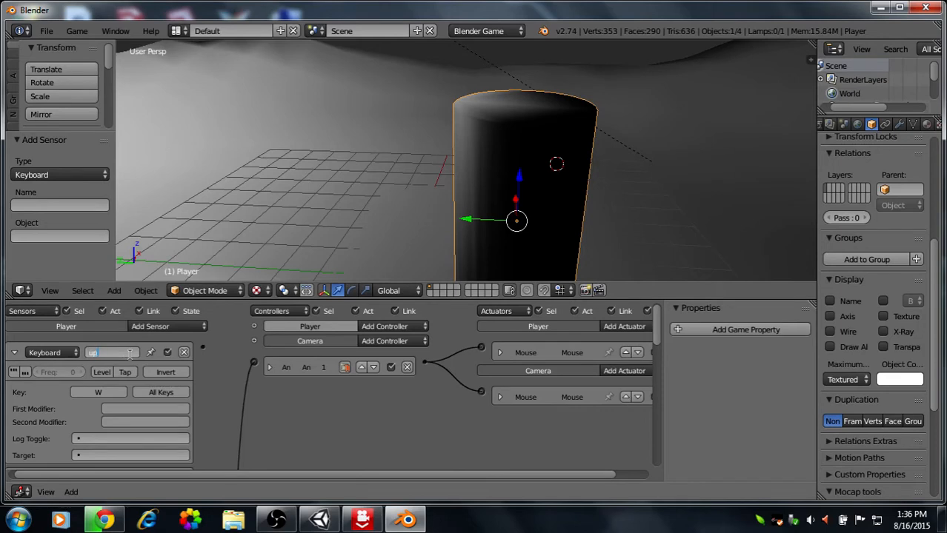
{"action": "key", "text": "Return"}
{"action": "left_click", "coordinate": [15, 356]}
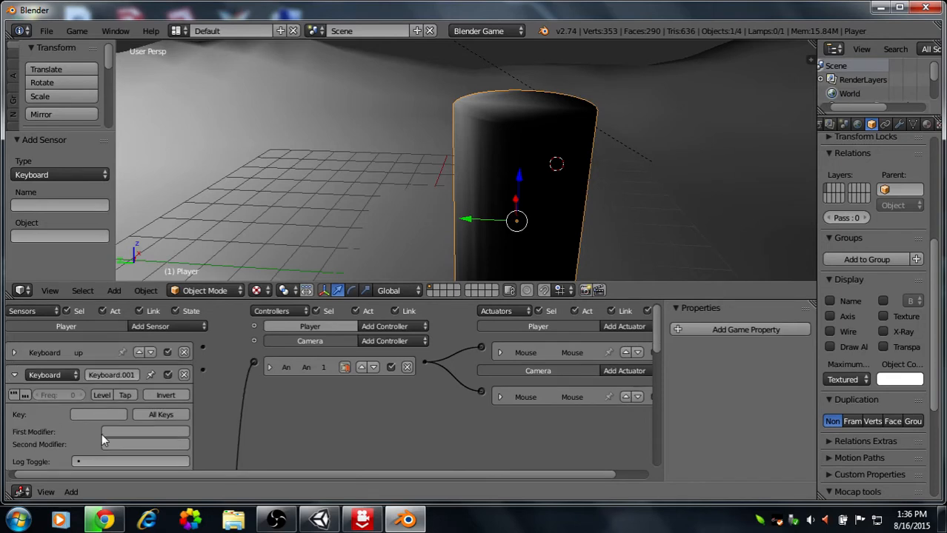
Name the Player's second Keyboard sensor "Down", assign it the S key and collapse it.
{"action": "middle_click_drag", "start_coordinate": [118, 396], "coordinate": [123, 377]}
{"action": "left_click", "coordinate": [139, 356]}
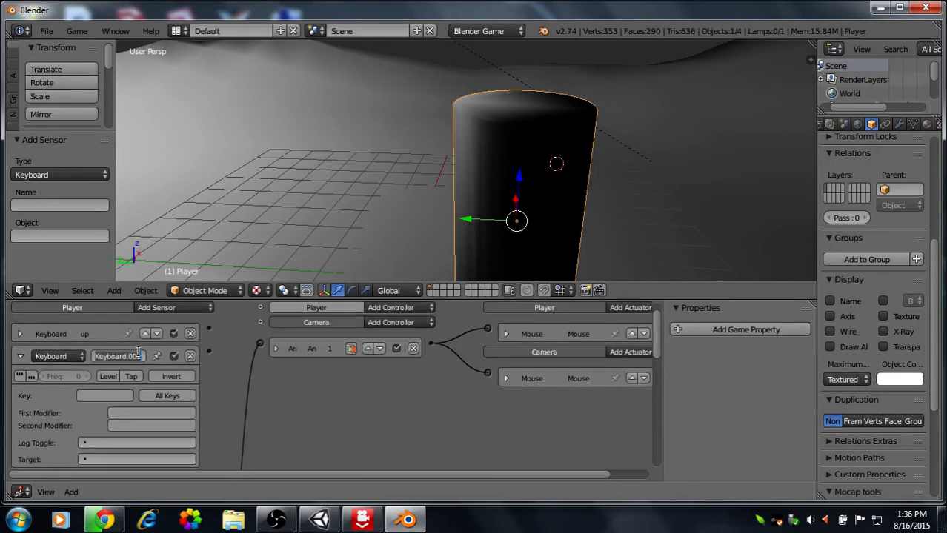
{"action": "type", "text": "Down"}
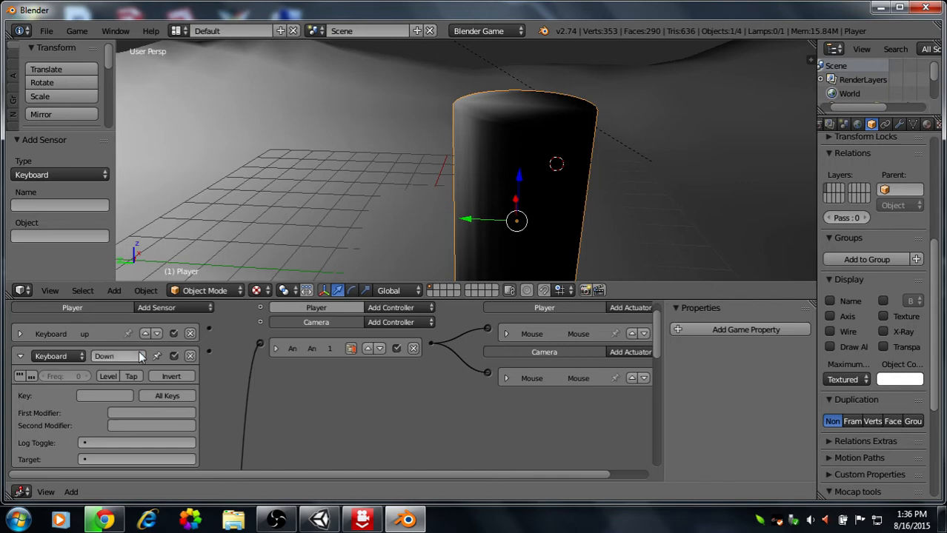
{"action": "key", "text": "Return"}
{"action": "left_click", "coordinate": [111, 397]}
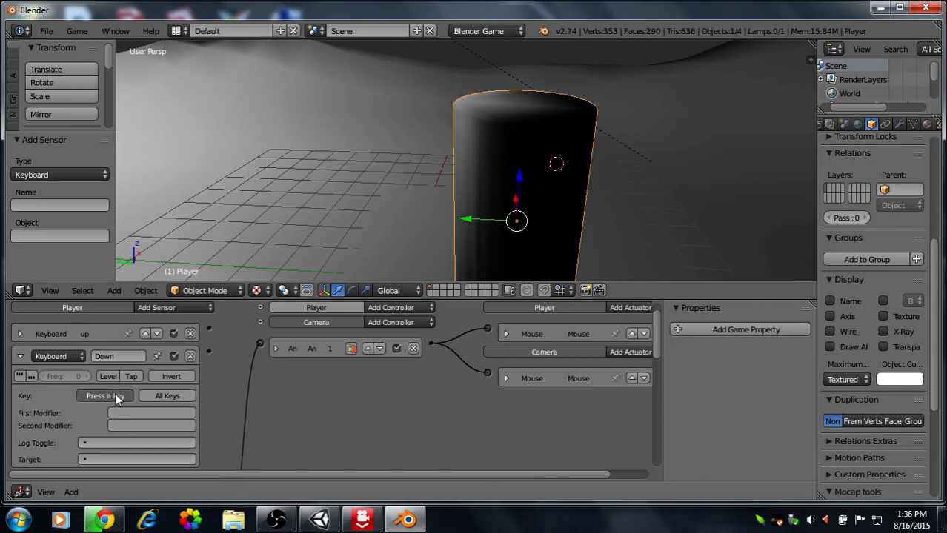
{"action": "key", "text": "shift"}
{"action": "left_click", "coordinate": [115, 393]}
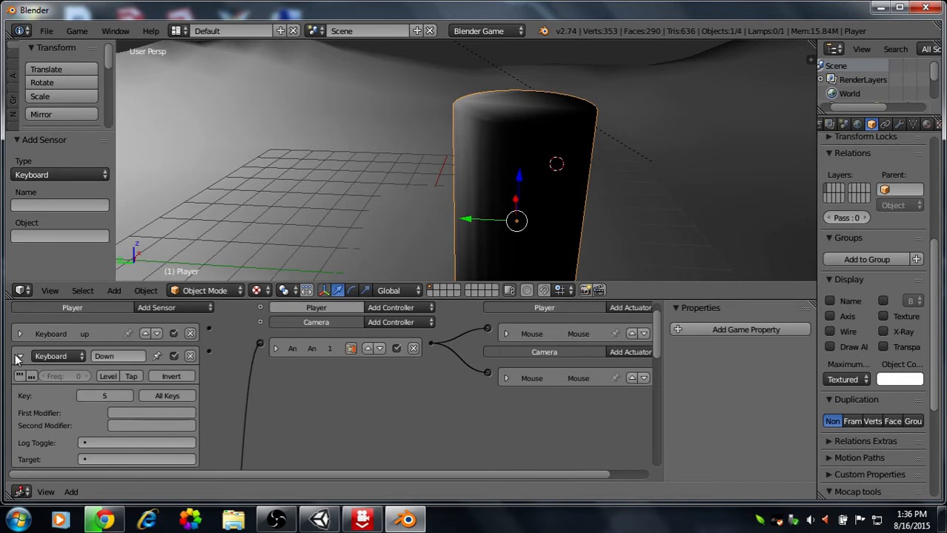
{"action": "left_click", "coordinate": [20, 357]}
Name the Player's third Keyboard sensor "left", assign its key and collapse it.
{"action": "left_click", "coordinate": [108, 377]}
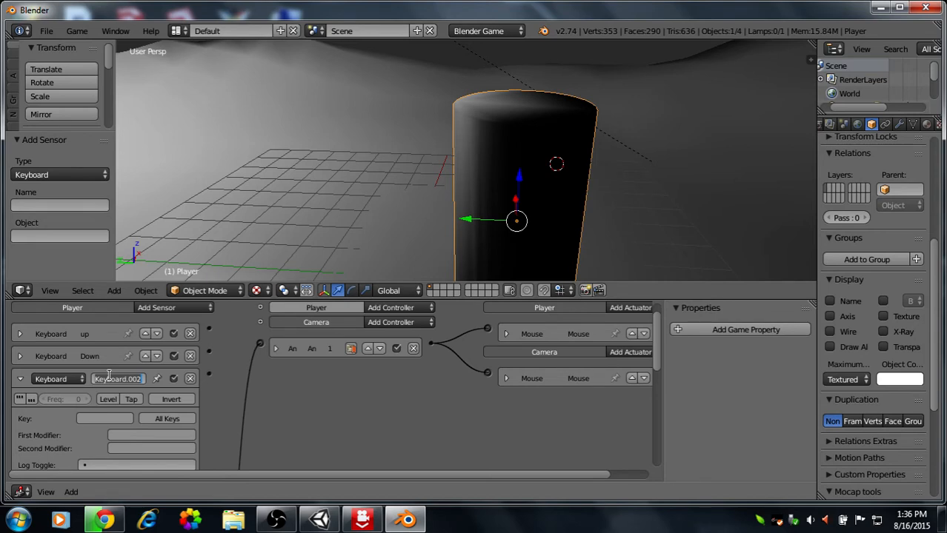
{"action": "type", "text": "left"}
{"action": "left_click", "coordinate": [120, 419]}
{"action": "key", "text": "Left"}
{"action": "left_click", "coordinate": [20, 378]}
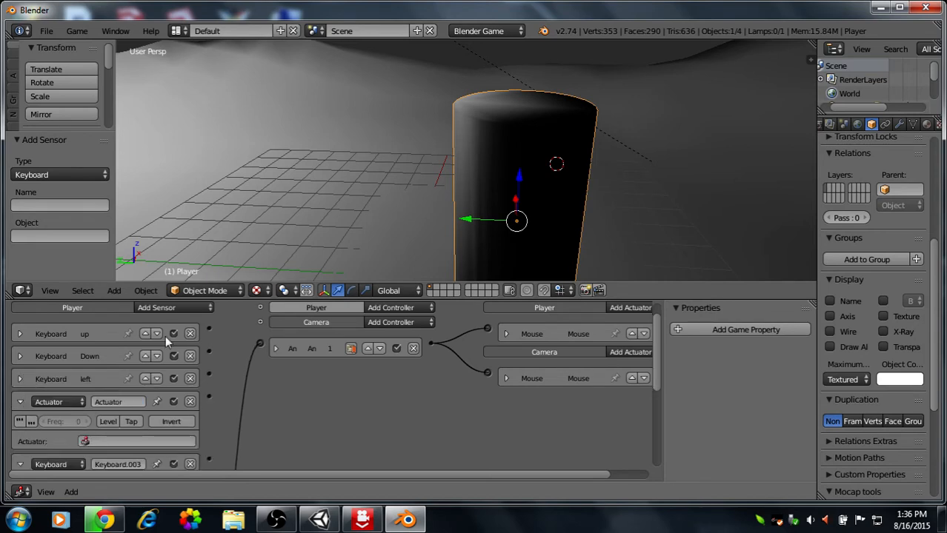
Remove the stray Actuator sensor, then assign the D key to the fourth Keyboard sensor, name it "right" and collapse it.
{"action": "left_click", "coordinate": [190, 402]}
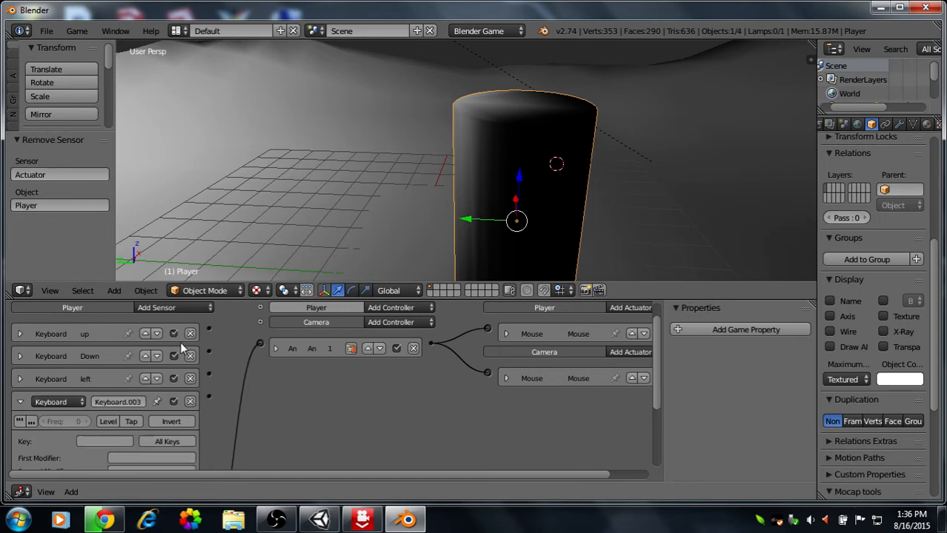
{"action": "left_click", "coordinate": [108, 441]}
{"action": "key", "text": "d"}
{"action": "left_click", "coordinate": [125, 401]}
{"action": "key", "text": "BackSpace"}
{"action": "type", "text": "right"}
{"action": "key", "text": "Return"}
{"action": "left_click", "coordinate": [20, 401]}
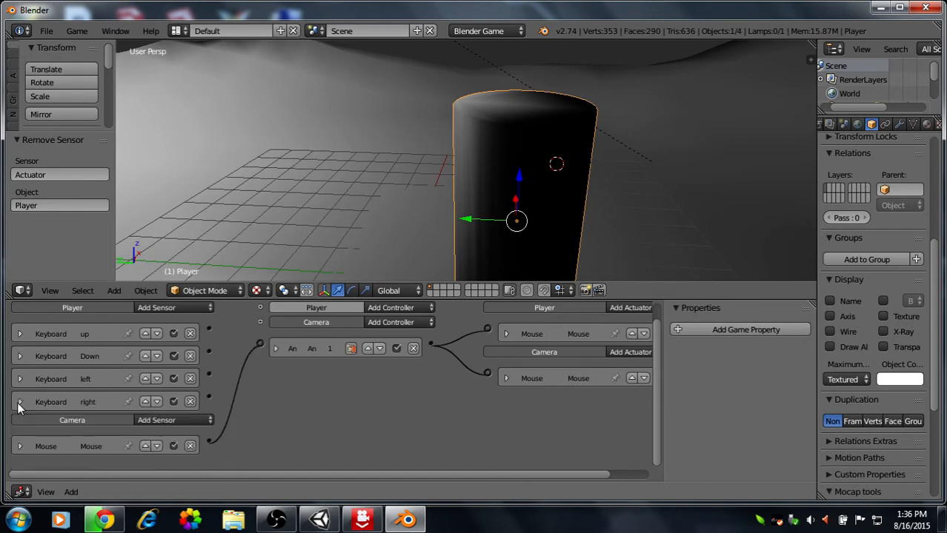
Add a fifth Keyboard sensor to the Player and assign it the Spacebar.
{"action": "left_click", "coordinate": [176, 309]}
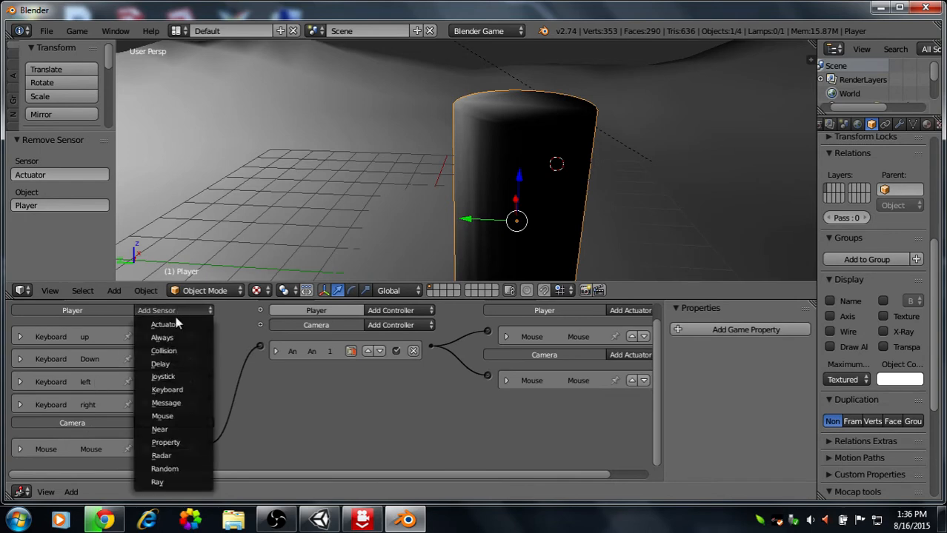
{"action": "left_click", "coordinate": [173, 389]}
{"action": "scroll", "coordinate": [101, 434], "scroll_direction": "down", "scroll_amount": 1}
{"action": "left_click", "coordinate": [107, 442]}
{"action": "key", "text": "space"}
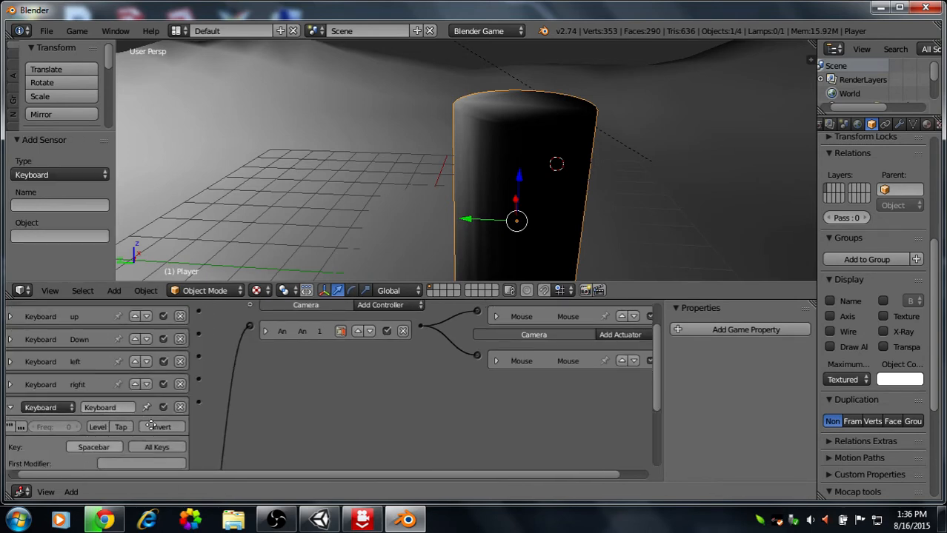
Name the Player's fifth Keyboard sensor "jump" and collapse it.
{"action": "scroll", "coordinate": [97, 387], "scroll_direction": "down", "scroll_amount": 2}
{"action": "left_click", "coordinate": [100, 364]}
{"action": "type", "text": "ju"}
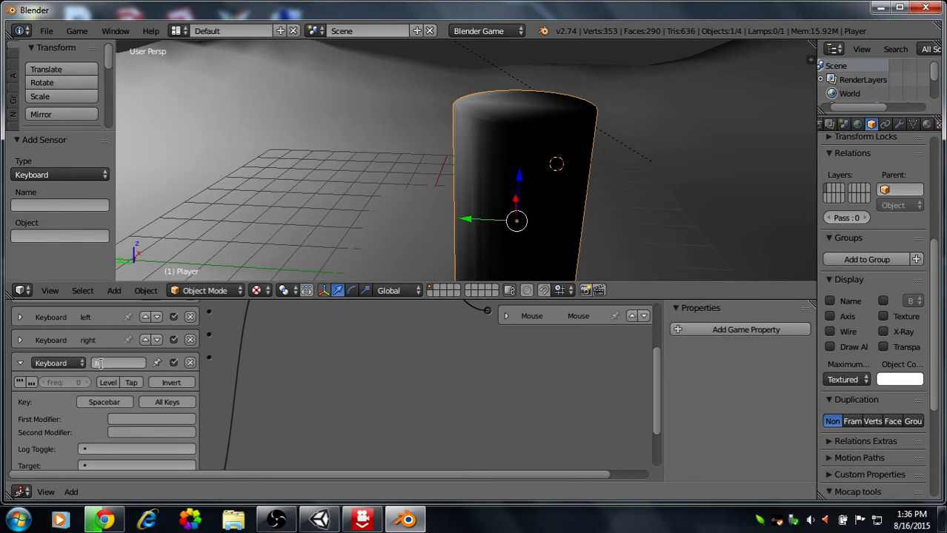
{"action": "type", "text": "ump"}
{"action": "key", "text": "Return"}
{"action": "left_click", "coordinate": [20, 363]}
{"action": "scroll", "coordinate": [185, 370], "scroll_direction": "up", "scroll_amount": 3}
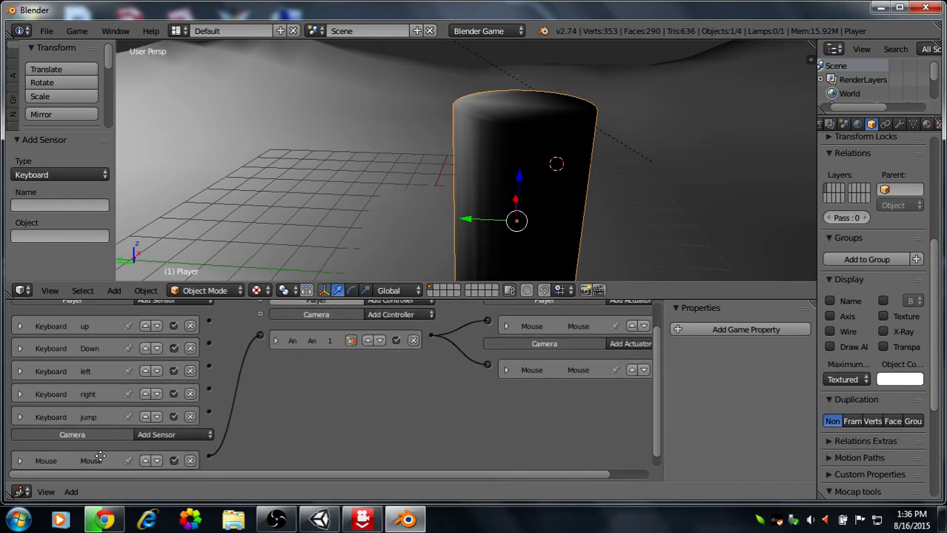
Add five And controllers to the Player.
{"action": "left_click", "coordinate": [404, 328]}
{"action": "left_click", "coordinate": [402, 326]}
{"action": "left_click", "coordinate": [402, 327]}
{"action": "left_click", "coordinate": [402, 327]}
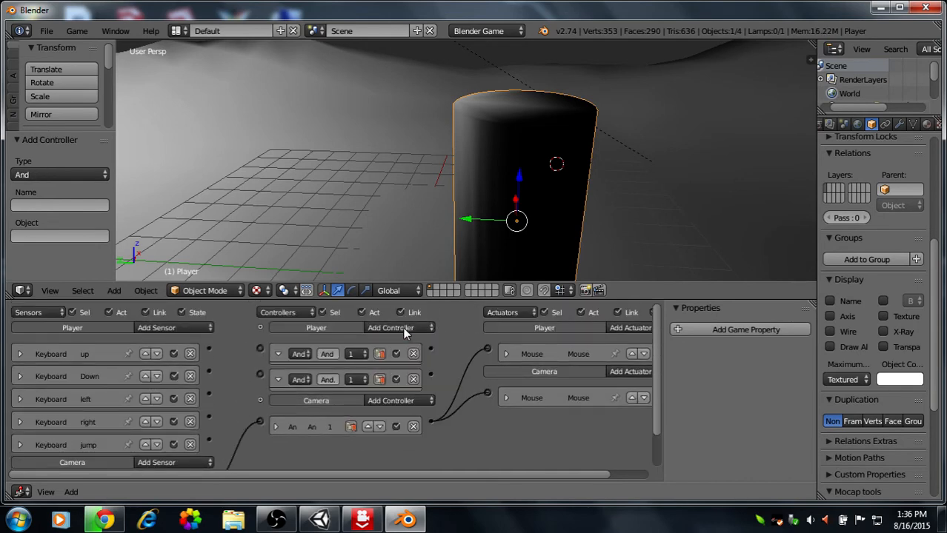
{"action": "left_click", "coordinate": [402, 327]}
{"action": "left_click", "coordinate": [402, 327]}
{"action": "left_click", "coordinate": [402, 327]}
{"action": "left_click", "coordinate": [402, 326]}
{"action": "left_click", "coordinate": [402, 327]}
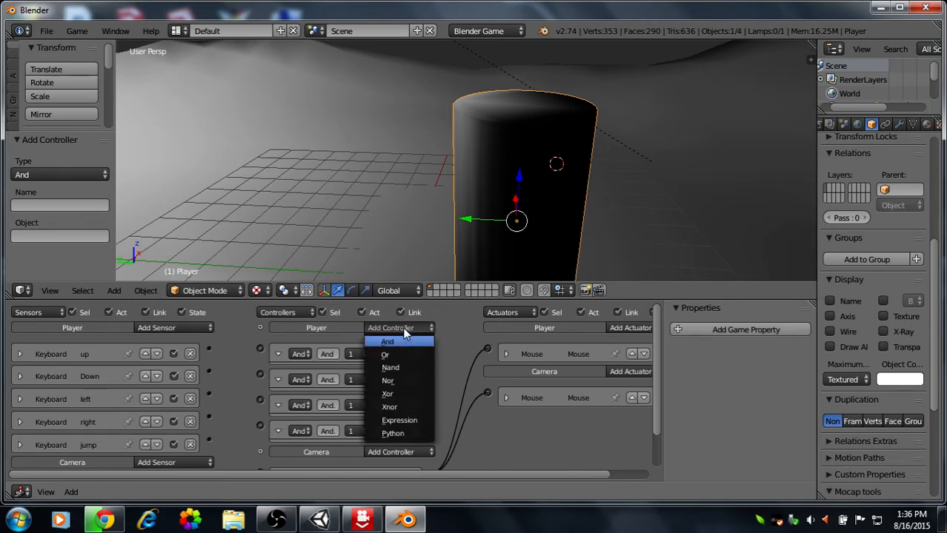
{"action": "left_click", "coordinate": [403, 341]}
Link the up, Down, left, right and jump sensors each to their own And controller, in order.
{"action": "scroll", "coordinate": [261, 319], "scroll_direction": "down", "scroll_amount": 1}
{"action": "left_click_drag", "start_coordinate": [262, 320], "coordinate": [260, 347]}
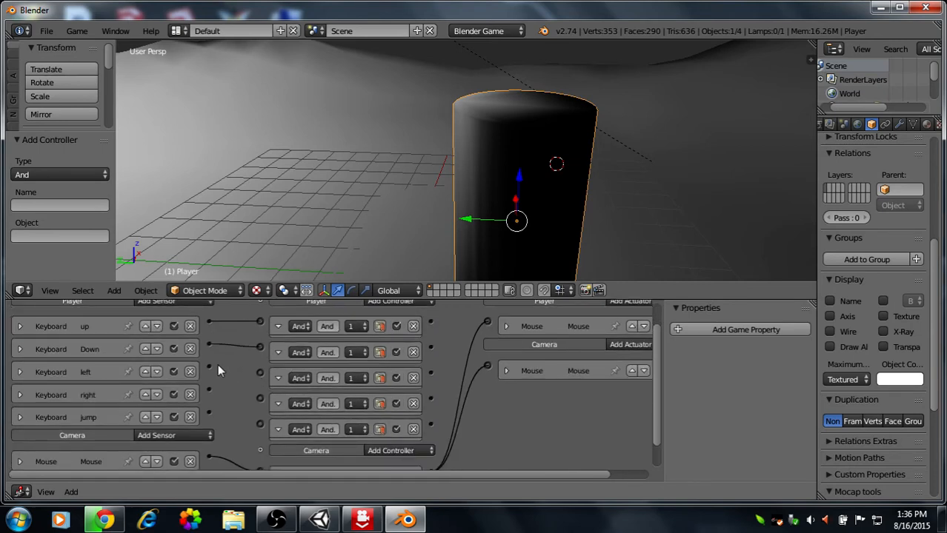
{"action": "left_click_drag", "start_coordinate": [209, 366], "coordinate": [259, 372]}
{"action": "left_click_drag", "start_coordinate": [210, 389], "coordinate": [209, 390]}
{"action": "left_click_drag", "start_coordinate": [260, 424], "coordinate": [210, 413]}
Collapse all five of the Player's And controllers.
{"action": "left_click", "coordinate": [278, 326]}
{"action": "left_click", "coordinate": [277, 348]}
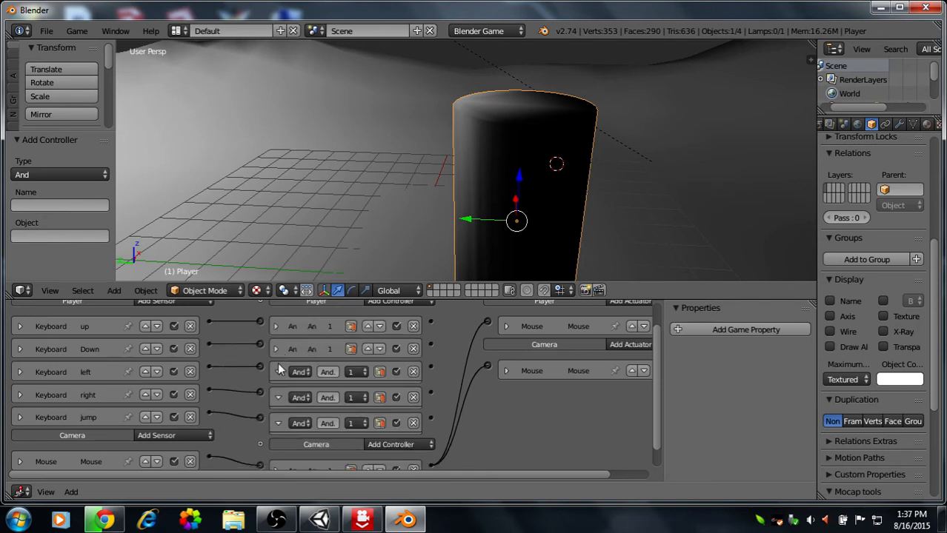
{"action": "left_click", "coordinate": [278, 371]}
{"action": "left_click", "coordinate": [278, 394]}
{"action": "left_click", "coordinate": [274, 417]}
{"action": "middle_click_drag", "start_coordinate": [446, 372], "coordinate": [414, 398]}
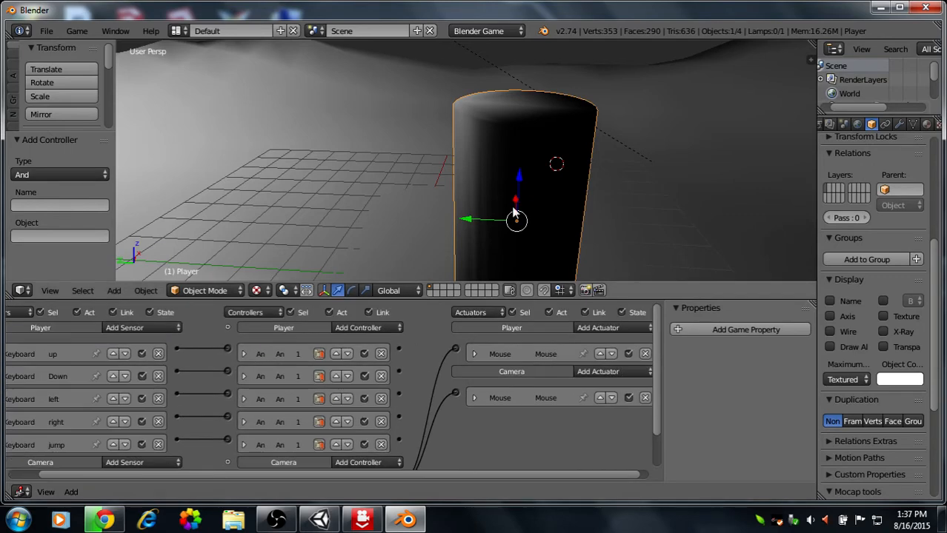
Make sure the Player cylinder is selected and set its physics type to Character.
{"action": "middle_click_drag", "start_coordinate": [515, 217], "coordinate": [451, 189]}
{"action": "right_click", "coordinate": [476, 109]}
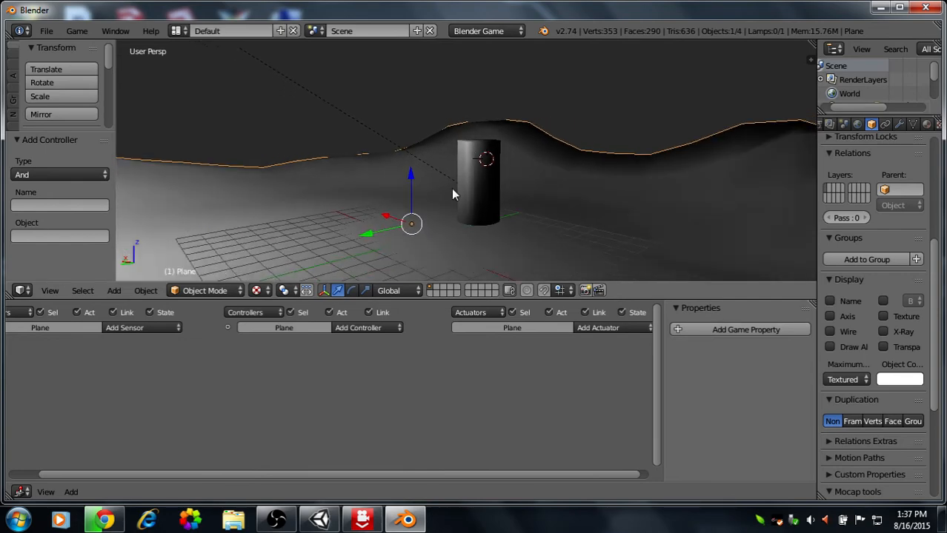
{"action": "middle_click_drag", "start_coordinate": [427, 238], "coordinate": [502, 126]}
{"action": "right_click", "coordinate": [503, 127]}
{"action": "middle_click_drag", "start_coordinate": [932, 125], "coordinate": [871, 125]}
{"action": "middle_click_drag", "start_coordinate": [608, 148], "coordinate": [711, 152]}
{"action": "left_click", "coordinate": [902, 124]}
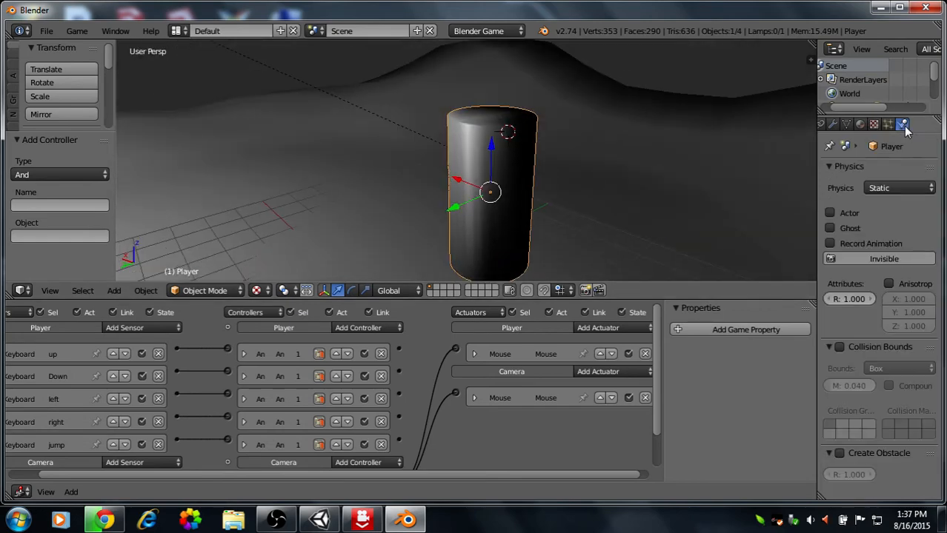
{"action": "left_click", "coordinate": [882, 187]}
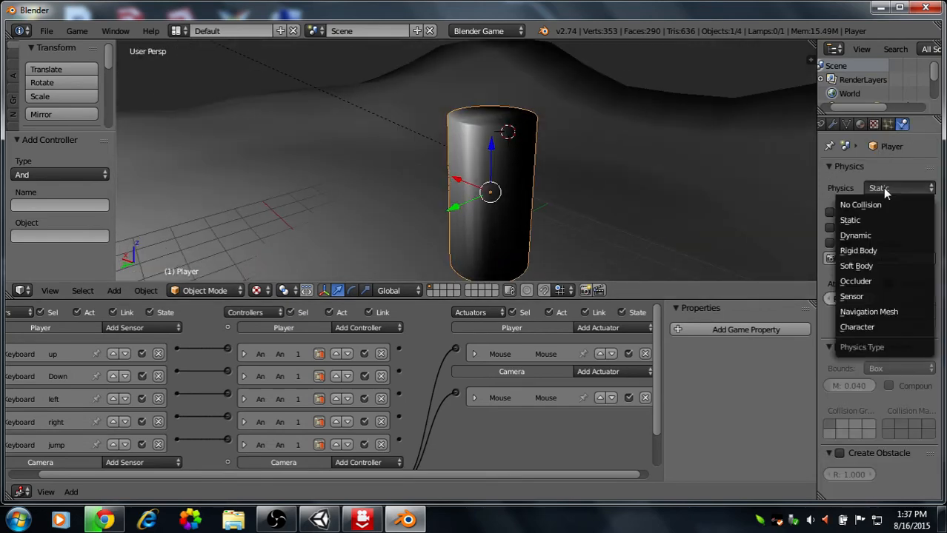
{"action": "left_click", "coordinate": [857, 326]}
Enable Collision Bounds for the Player and set the bounds shape to Cylinder.
{"action": "left_click", "coordinate": [838, 303]}
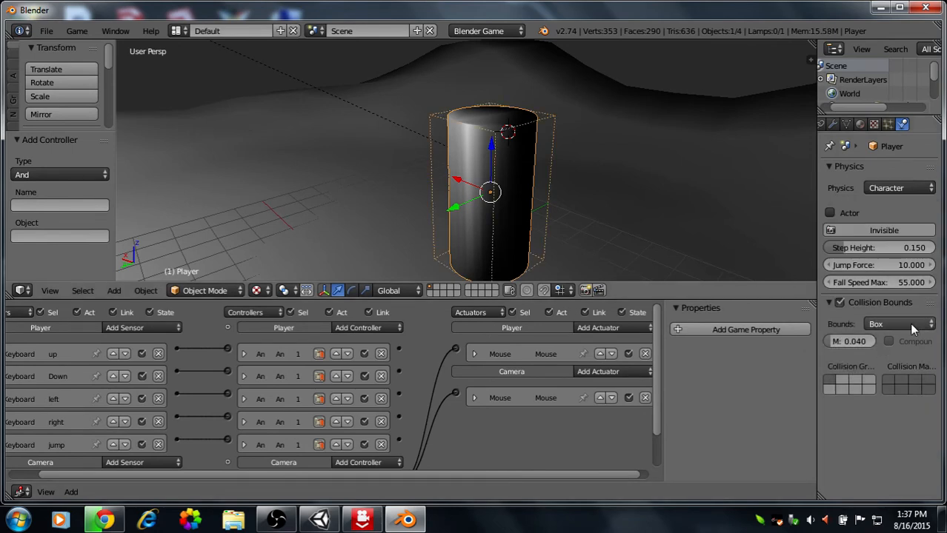
{"action": "left_click", "coordinate": [905, 323]}
{"action": "left_click", "coordinate": [859, 277]}
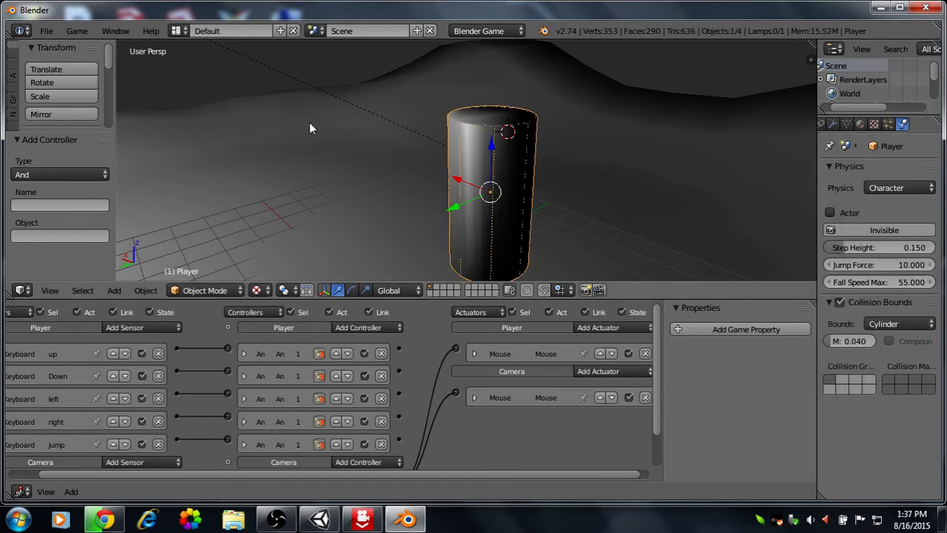
{"action": "scroll", "coordinate": [311, 127], "scroll_direction": "down", "scroll_amount": 2}
Add a Motion actuator to the Player.
{"action": "left_click", "coordinate": [598, 328]}
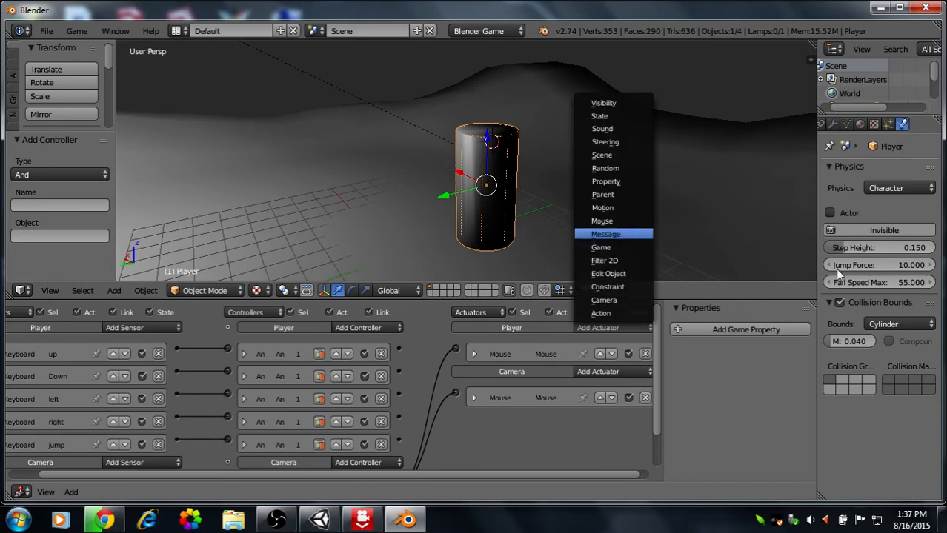
{"action": "left_click", "coordinate": [597, 327]}
{"action": "left_click", "coordinate": [603, 207]}
{"action": "left_click", "coordinate": [597, 328]}
{"action": "left_click", "coordinate": [596, 229]}
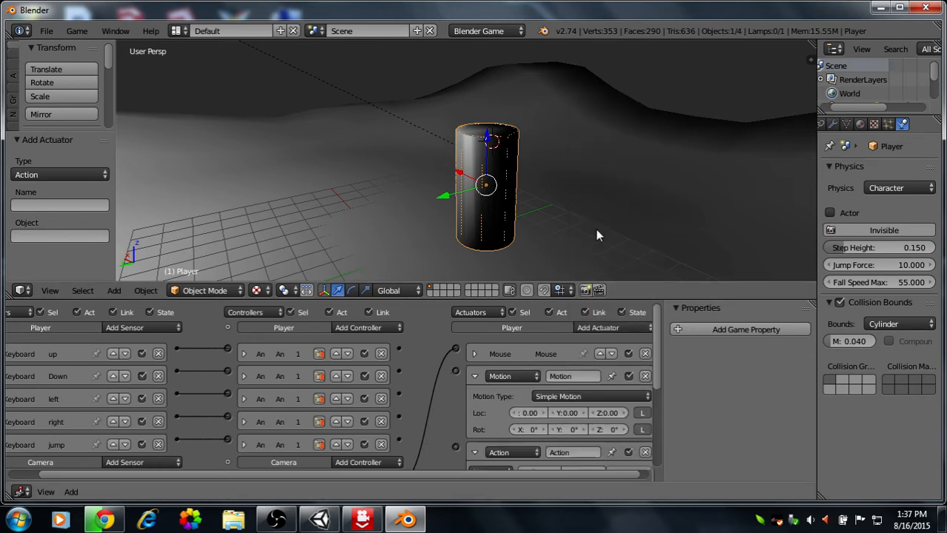
{"action": "scroll", "coordinate": [613, 433], "scroll_direction": "down", "scroll_amount": 1}
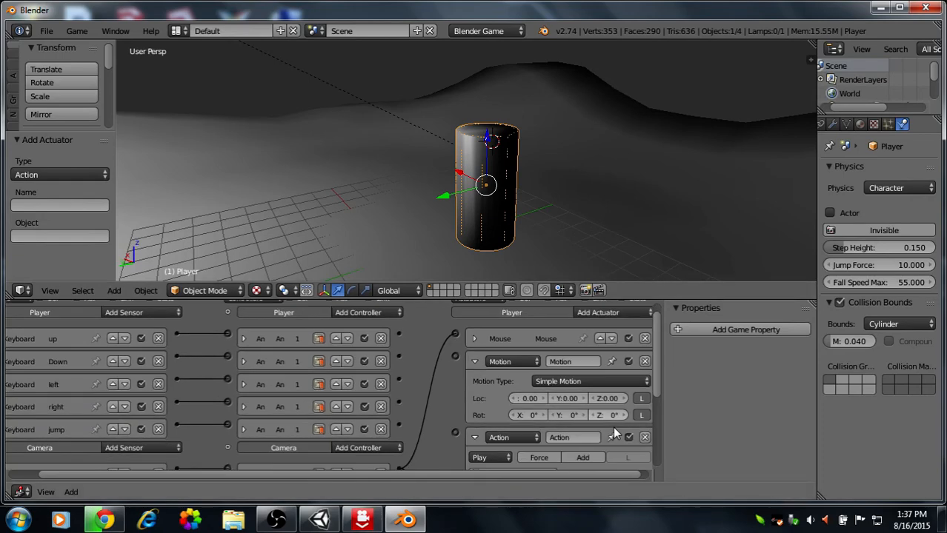
{"action": "middle_click_drag", "start_coordinate": [638, 409], "coordinate": [638, 406]}
{"action": "left_click", "coordinate": [643, 434]}
{"action": "scroll", "coordinate": [629, 385], "scroll_direction": "up", "scroll_amount": 1}
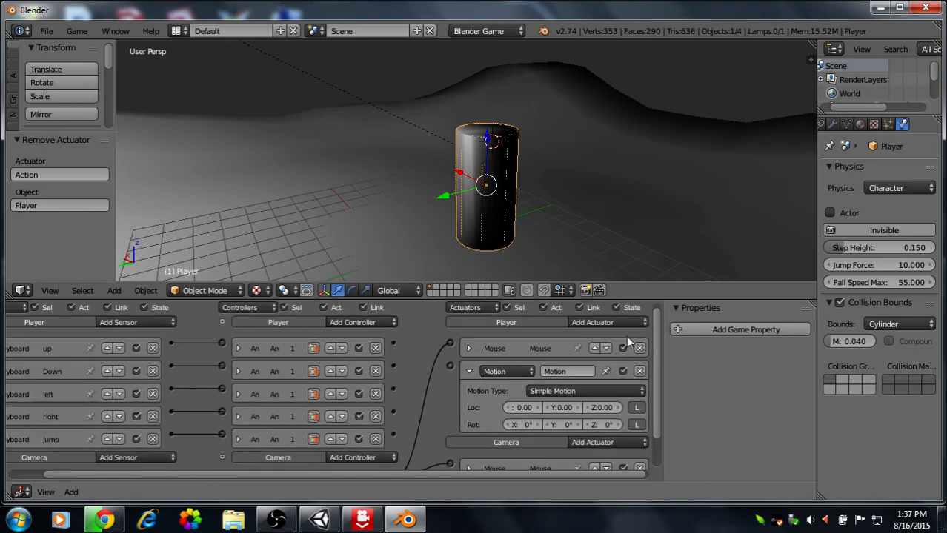
Add three more Motion actuators to the Player.
{"action": "left_click", "coordinate": [624, 323]}
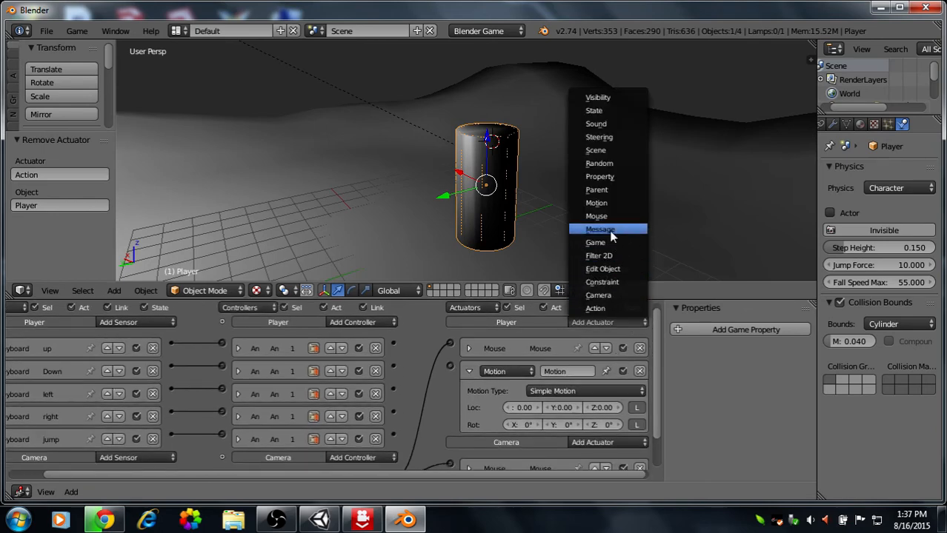
{"action": "left_click", "coordinate": [600, 204]}
{"action": "left_click", "coordinate": [594, 320]}
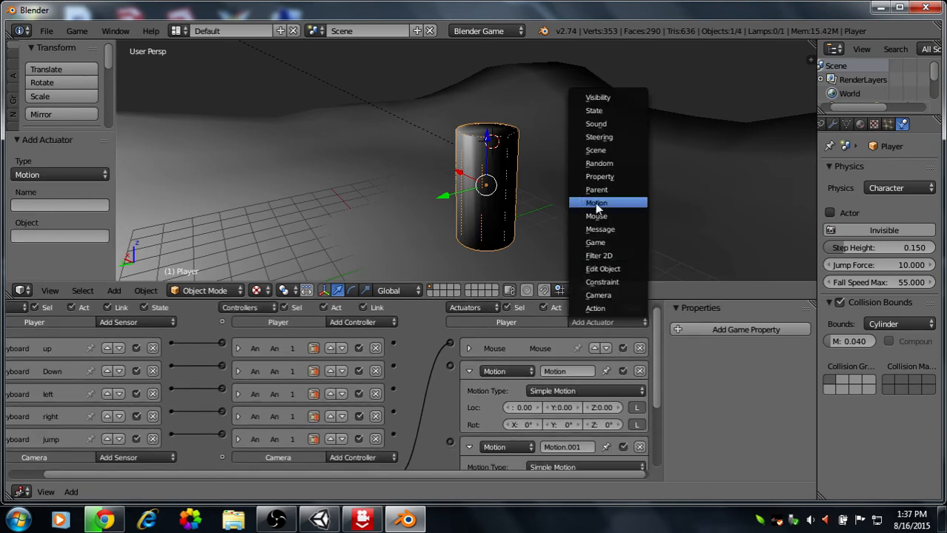
{"action": "left_click", "coordinate": [595, 322]}
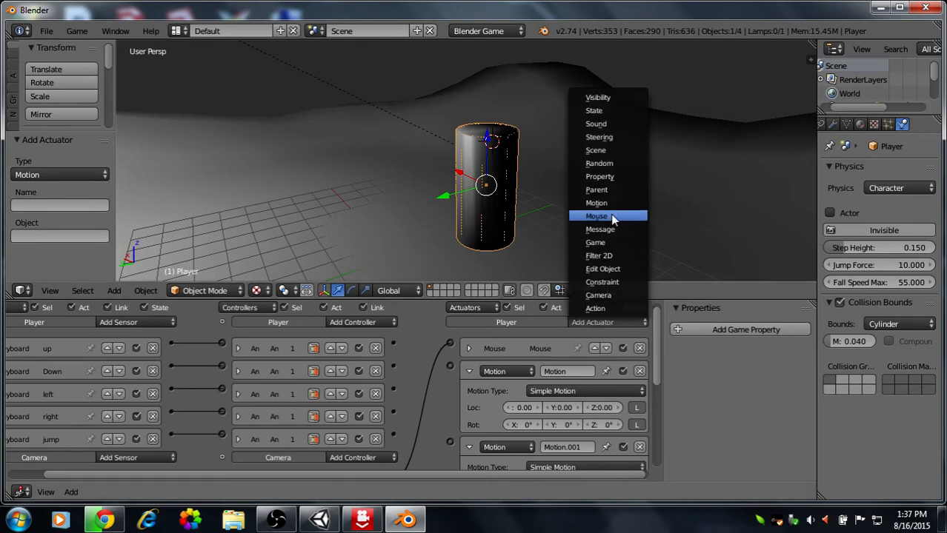
{"action": "left_click", "coordinate": [606, 205]}
Link the "up" sensor's controller to the first Motion actuator, set its Y location to 0.10 and collapse it.
{"action": "middle_click_drag", "start_coordinate": [447, 389], "coordinate": [444, 375]}
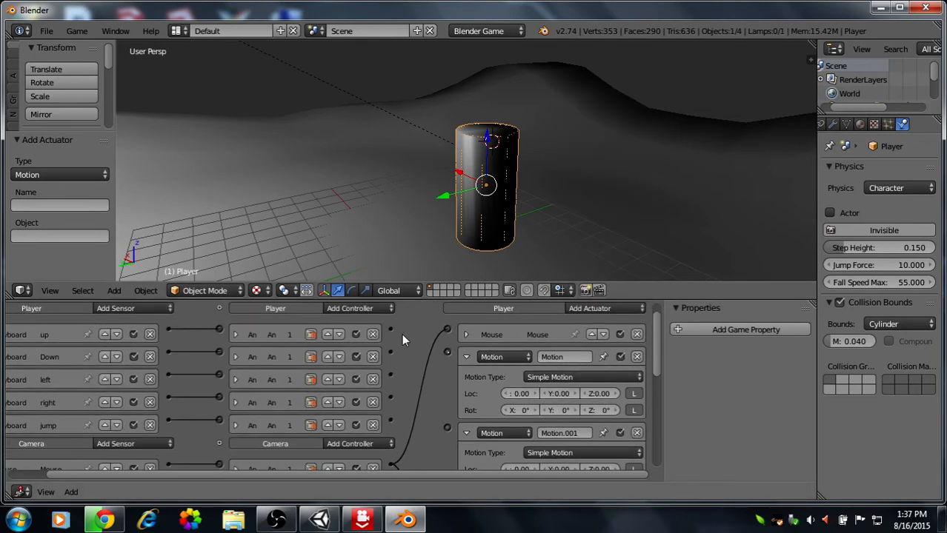
{"action": "left_click_drag", "start_coordinate": [447, 351], "coordinate": [390, 334]}
{"action": "middle_click_drag", "start_coordinate": [432, 217], "coordinate": [447, 222]}
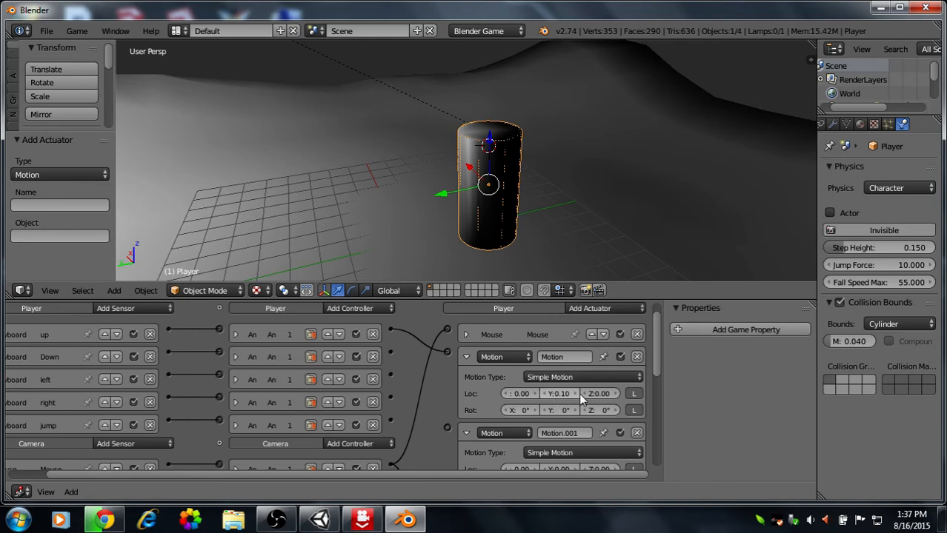
{"action": "left_click", "coordinate": [466, 356]}
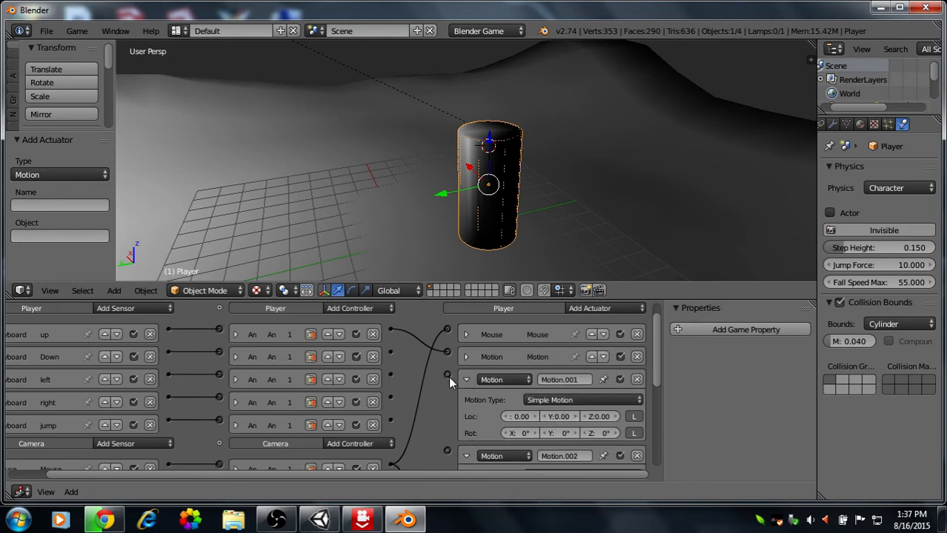
Link the "Down" sensor's controller to the second Motion actuator, set its Y location to -0.10 and collapse it.
{"action": "left_click_drag", "start_coordinate": [385, 345], "coordinate": [390, 350]}
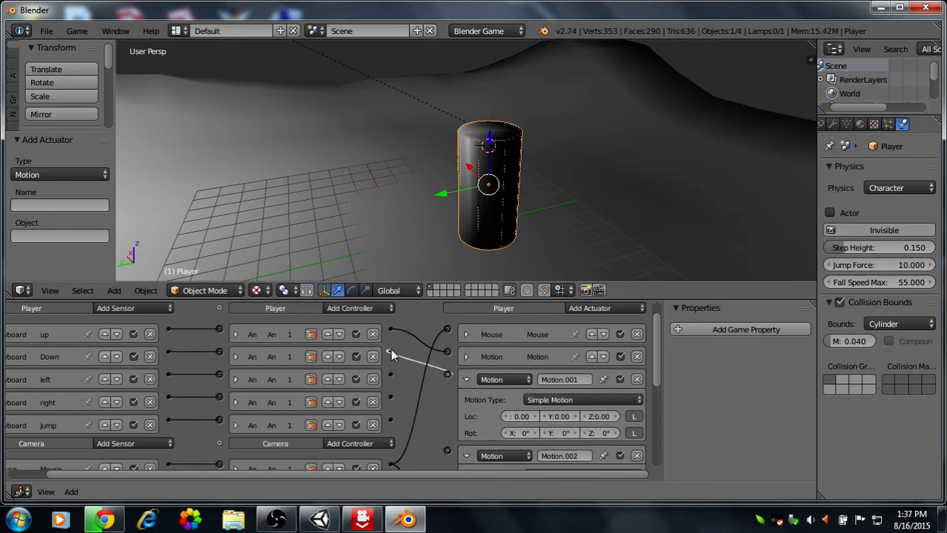
{"action": "left_click", "coordinate": [574, 417]}
{"action": "left_click", "coordinate": [543, 416]}
{"action": "left_click", "coordinate": [543, 416]}
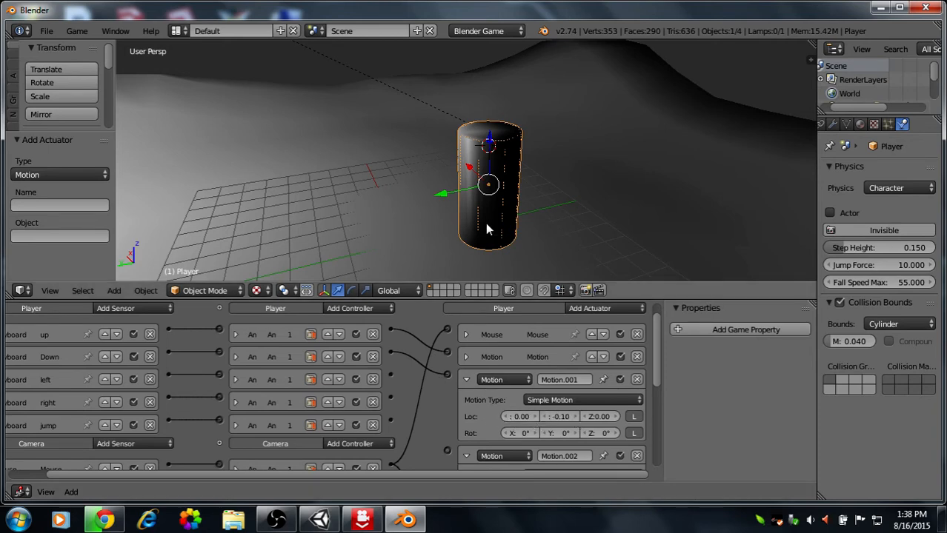
{"action": "middle_click_drag", "start_coordinate": [486, 223], "coordinate": [442, 211]}
{"action": "left_click", "coordinate": [466, 380]}
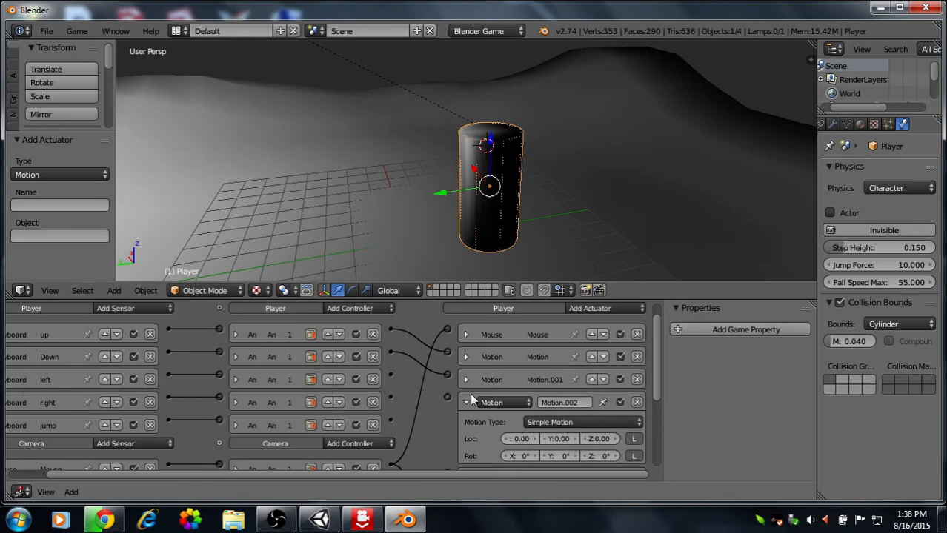
Link the "left" sensor's controller to the third Motion actuator and collapse that actuator.
{"action": "middle_click_drag", "start_coordinate": [511, 268], "coordinate": [518, 244]}
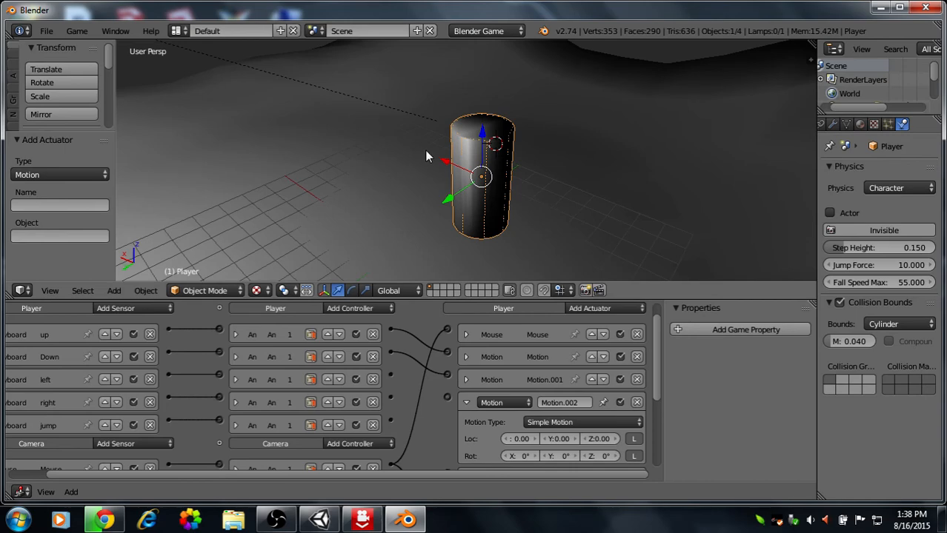
{"action": "middle_click_drag", "start_coordinate": [424, 150], "coordinate": [587, 194]}
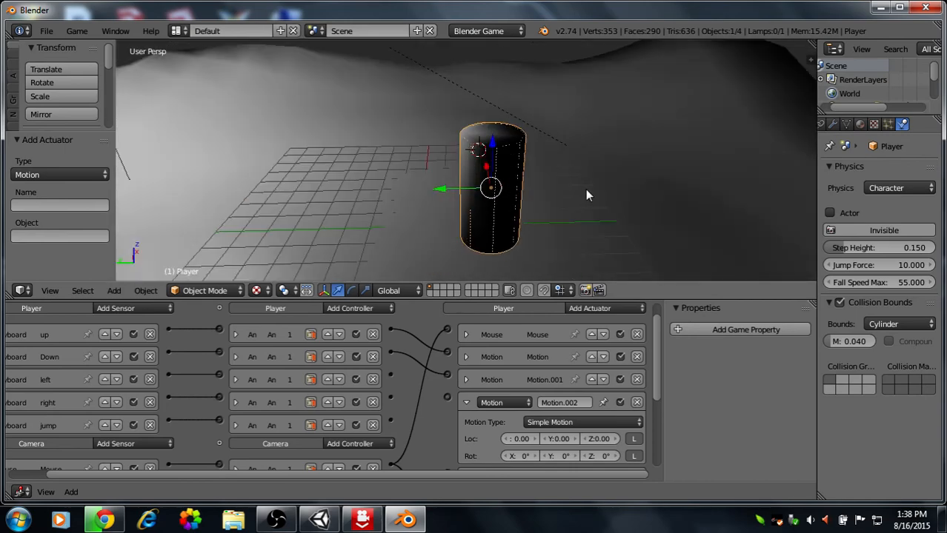
{"action": "middle_click_drag", "start_coordinate": [403, 205], "coordinate": [445, 245]}
{"action": "left_click", "coordinate": [546, 438]}
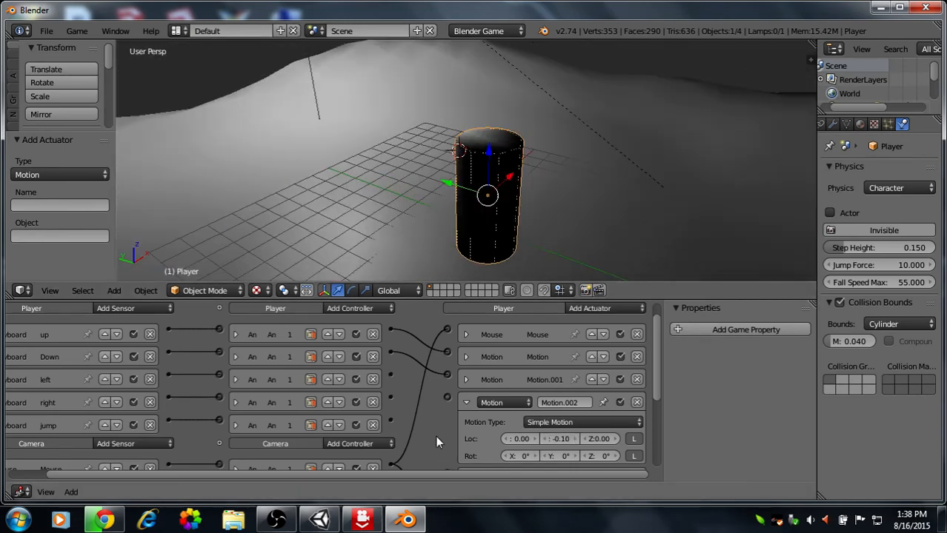
{"action": "left_click", "coordinate": [576, 439]}
{"action": "left_click_drag", "start_coordinate": [391, 374], "coordinate": [447, 397]}
{"action": "left_click", "coordinate": [466, 403]}
Raise the fourth Motion actuator's X location by one increment, link it to the "right" sensor's controller and collapse it.
{"action": "middle_click_drag", "start_coordinate": [557, 423], "coordinate": [553, 457]}
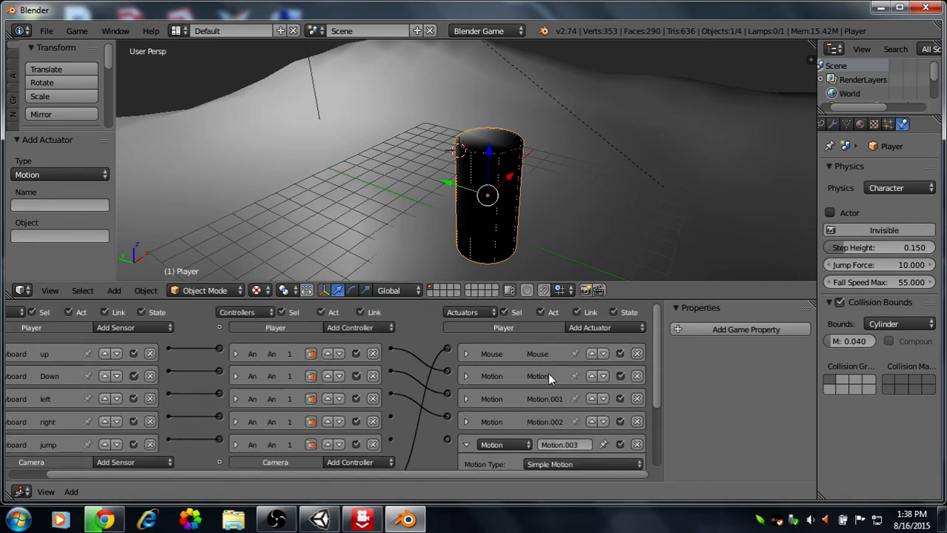
{"action": "middle_click_drag", "start_coordinate": [548, 377], "coordinate": [543, 311]}
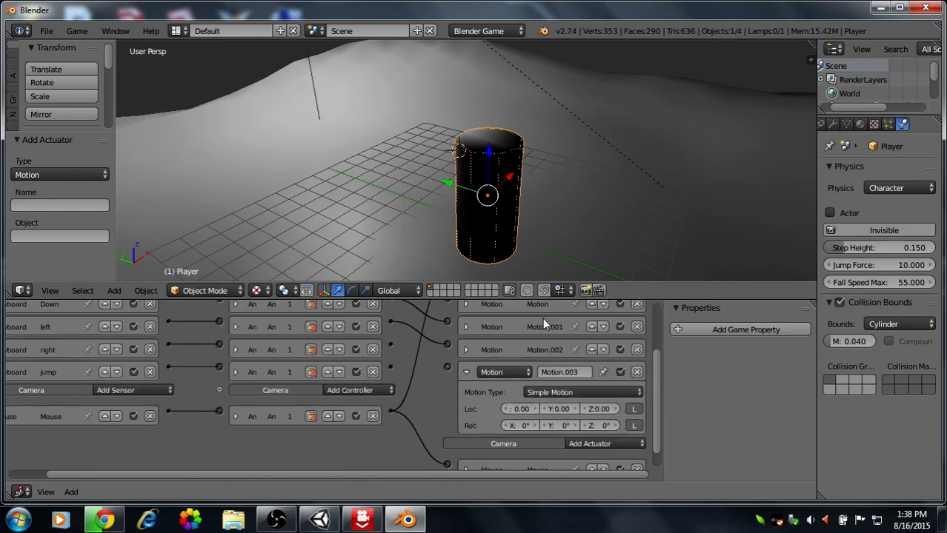
{"action": "left_click", "coordinate": [533, 410]}
{"action": "left_click_drag", "start_coordinate": [428, 354], "coordinate": [390, 342]}
{"action": "left_click", "coordinate": [466, 372]}
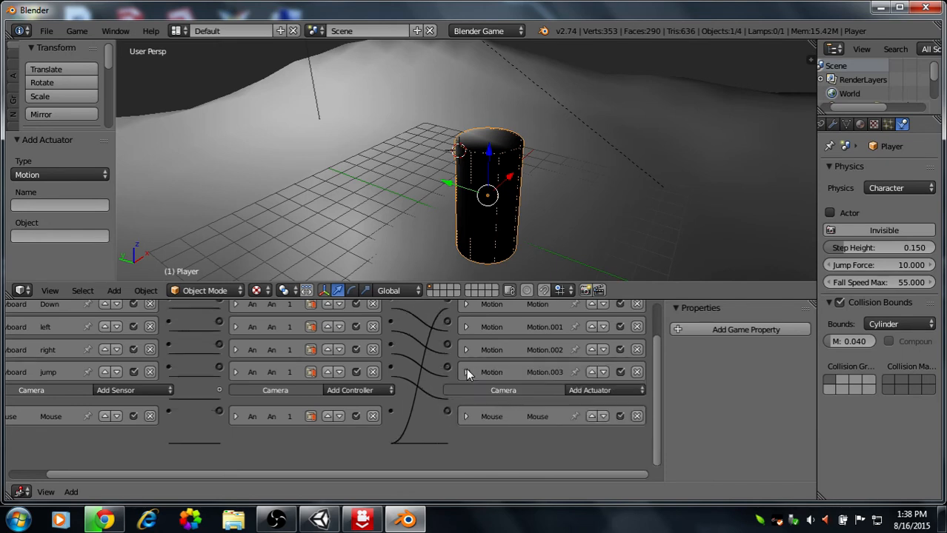
Add a fifth Motion actuator to the Player for the jump control.
{"action": "scroll", "coordinate": [467, 370], "scroll_direction": "up", "scroll_amount": 3}
{"action": "left_click", "coordinate": [592, 316]}
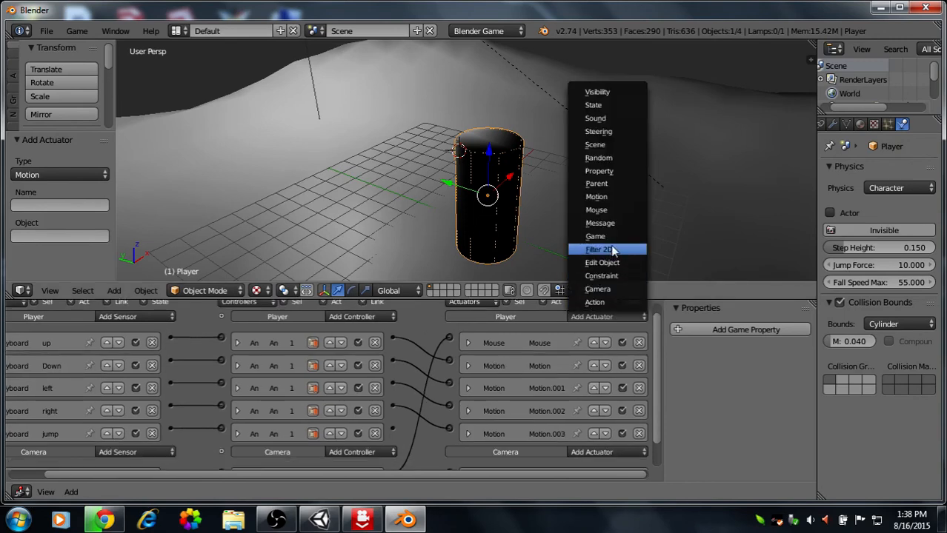
{"action": "left_click", "coordinate": [589, 197]}
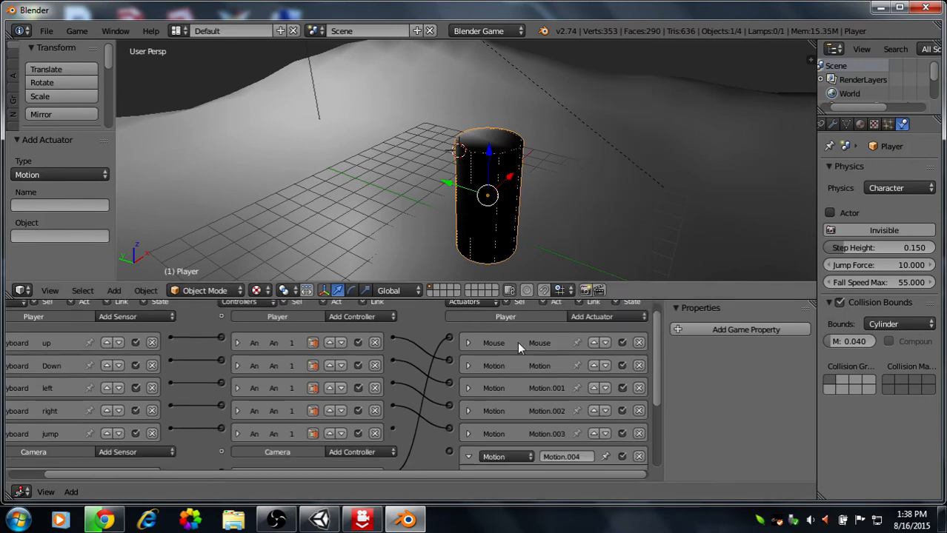
Link the "jump" sensor's controller to the fifth Motion actuator, set its motion type to Character Motion and collapse it.
{"action": "left_click_drag", "start_coordinate": [418, 439], "coordinate": [448, 449]}
{"action": "scroll", "coordinate": [585, 393], "scroll_direction": "down", "scroll_amount": 3}
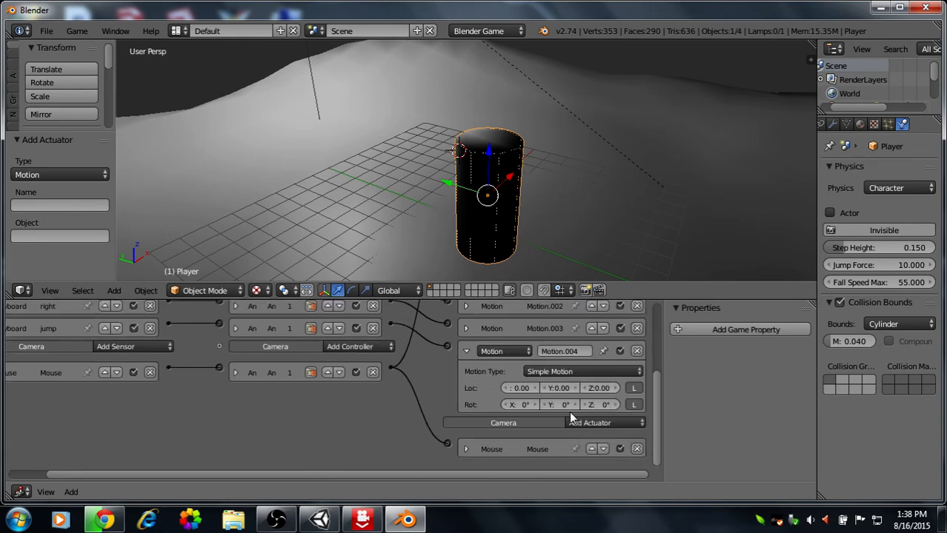
{"action": "left_click", "coordinate": [560, 370]}
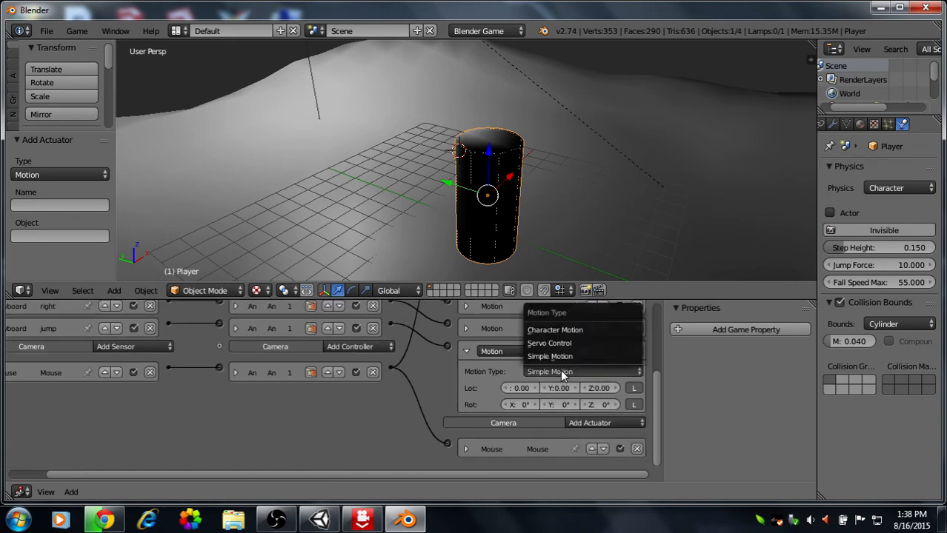
{"action": "left_click", "coordinate": [544, 330]}
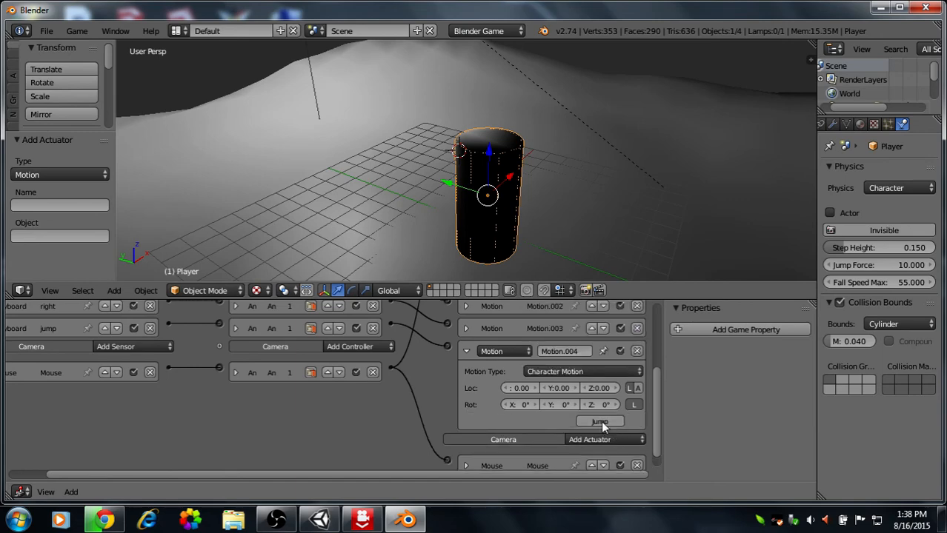
{"action": "left_click", "coordinate": [466, 351]}
{"action": "scroll", "coordinate": [534, 340], "scroll_direction": "up", "scroll_amount": 5}
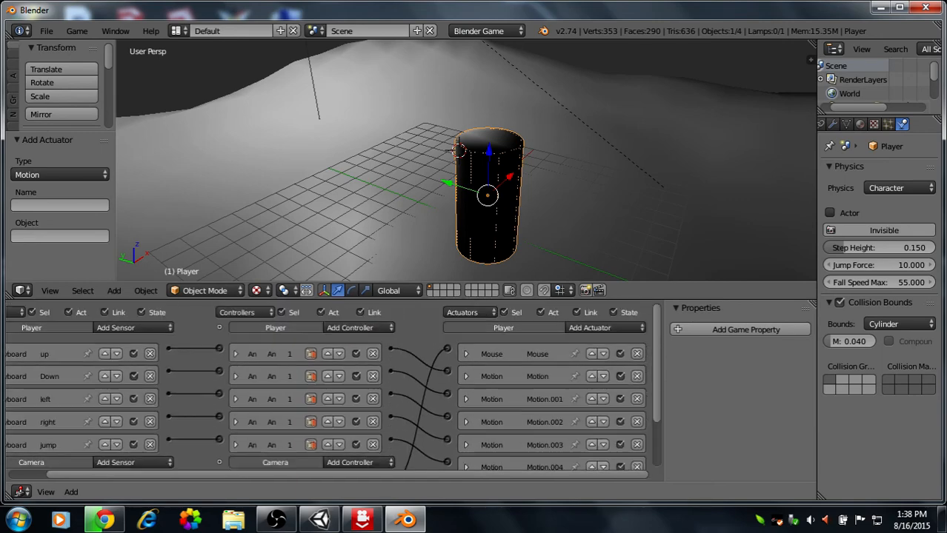
Add a sixth Keyboard sensor to the Player, assign the Shift key to it and collapse it.
{"action": "left_click", "coordinate": [141, 327]}
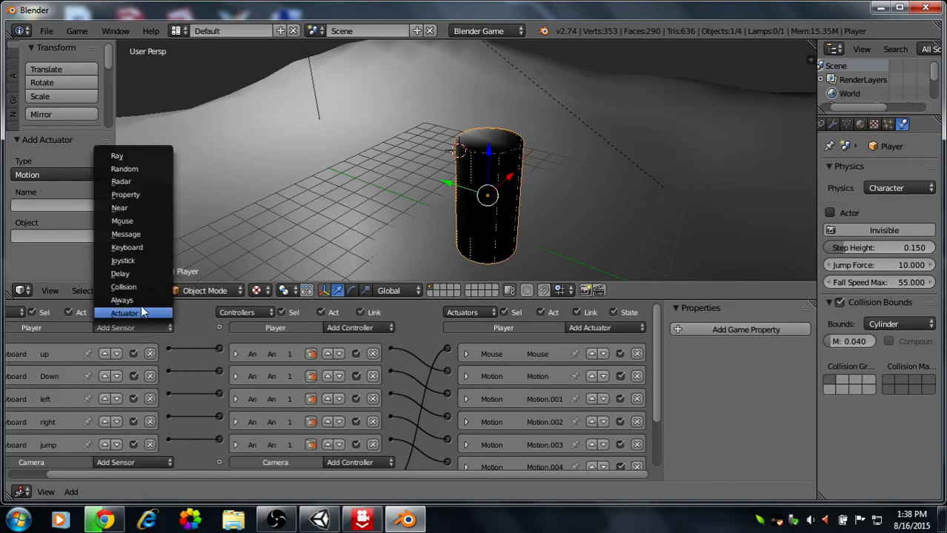
{"action": "left_click", "coordinate": [140, 247]}
{"action": "middle_click_drag", "start_coordinate": [294, 328], "coordinate": [331, 270]}
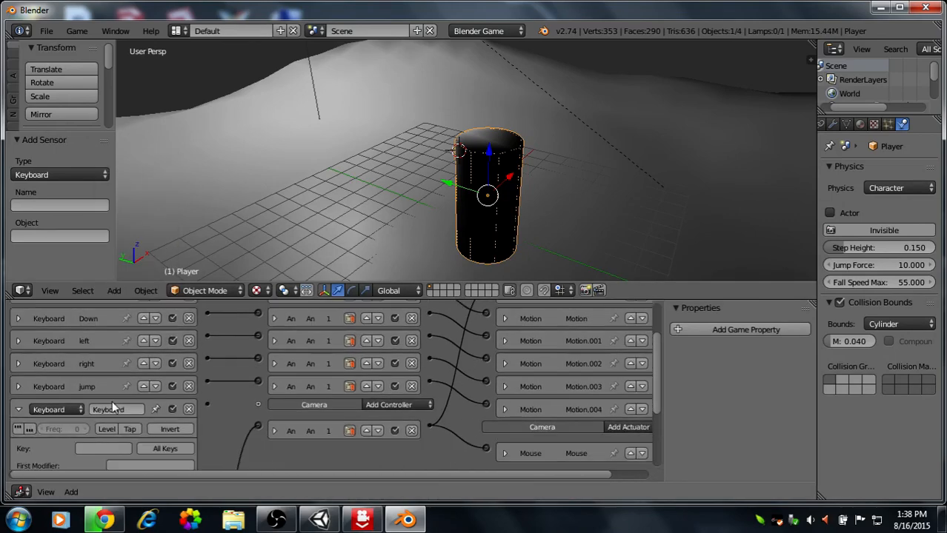
{"action": "left_click", "coordinate": [100, 450]}
{"action": "key", "text": "shift"}
{"action": "left_click", "coordinate": [17, 410]}
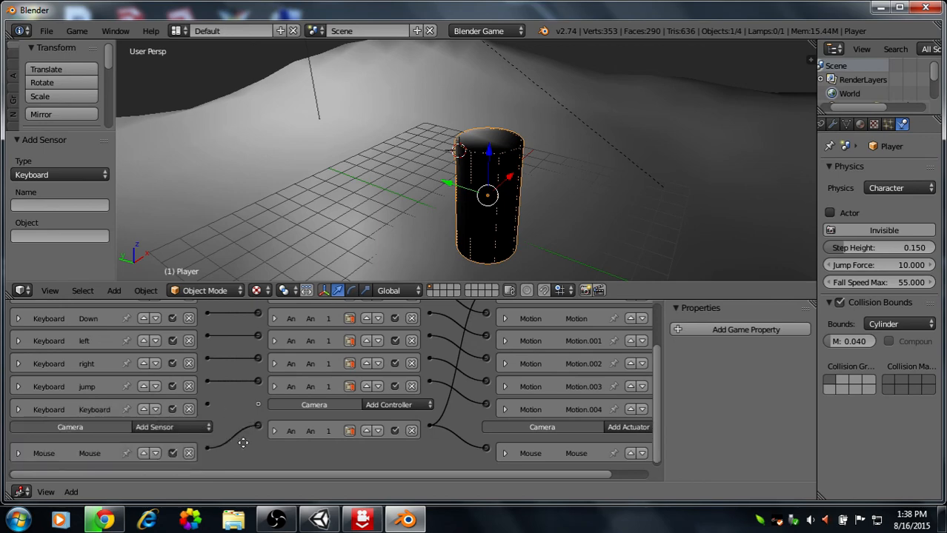
Add an And controller to the Player and link both the new Keyboard sensor and the "up" sensor to it.
{"action": "scroll", "coordinate": [201, 313], "scroll_direction": "up", "scroll_amount": 2}
{"action": "left_click", "coordinate": [201, 312]}
{"action": "left_click", "coordinate": [408, 314]}
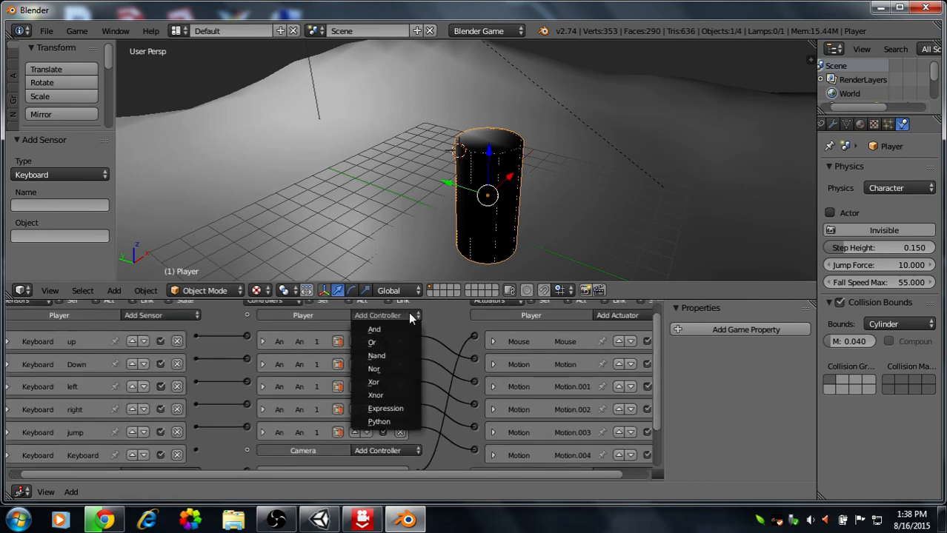
{"action": "left_click", "coordinate": [376, 327]}
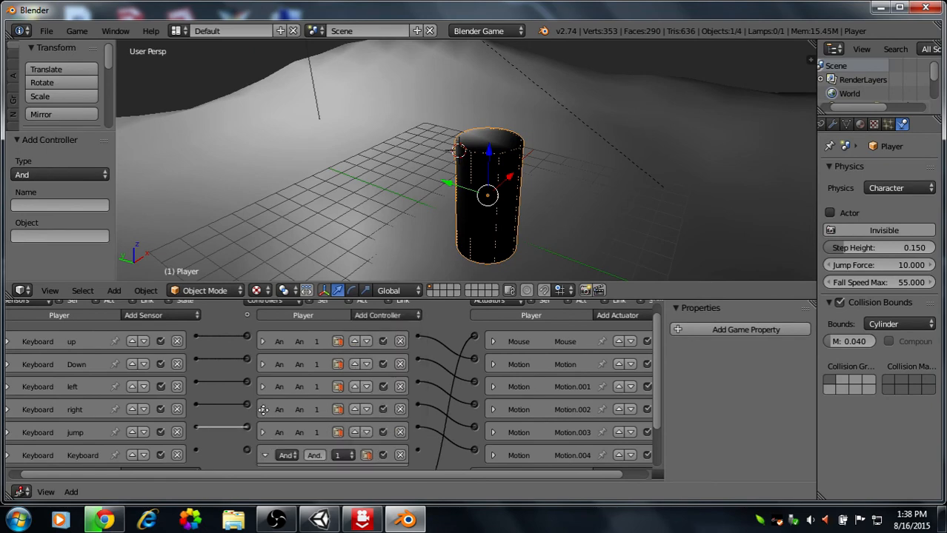
{"action": "left_click_drag", "start_coordinate": [260, 440], "coordinate": [209, 438]}
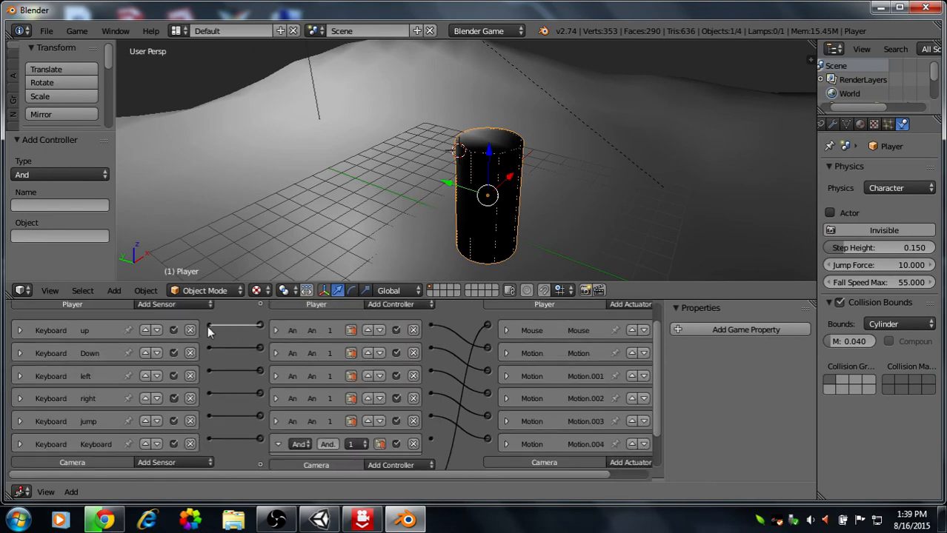
{"action": "left_click_drag", "start_coordinate": [209, 325], "coordinate": [261, 440]}
Add a sixth Motion actuator with Y location 0.20, link the new And controller to it and collapse it.
{"action": "middle_click_drag", "start_coordinate": [371, 405], "coordinate": [331, 395]}
{"action": "scroll", "coordinate": [329, 393], "scroll_direction": "up", "scroll_amount": 1}
{"action": "left_click", "coordinate": [630, 321]}
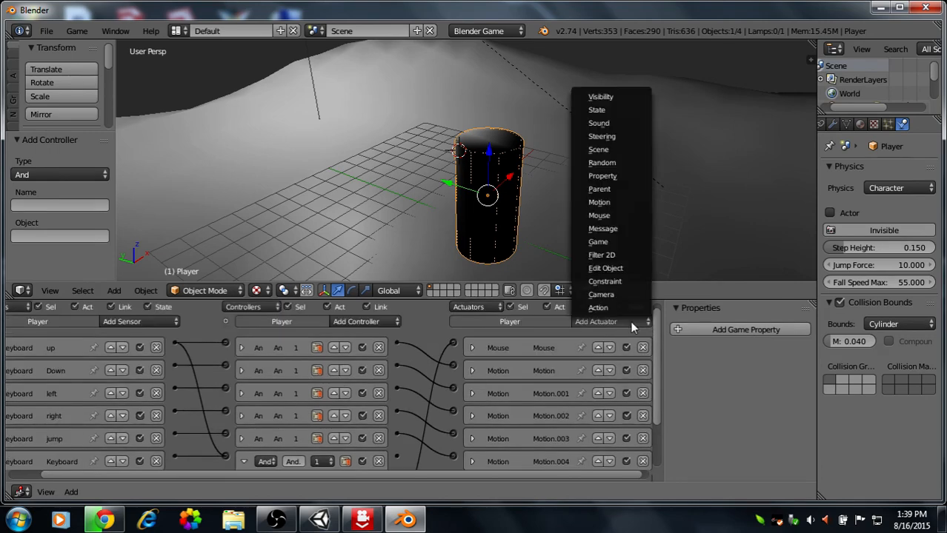
{"action": "left_click", "coordinate": [604, 204]}
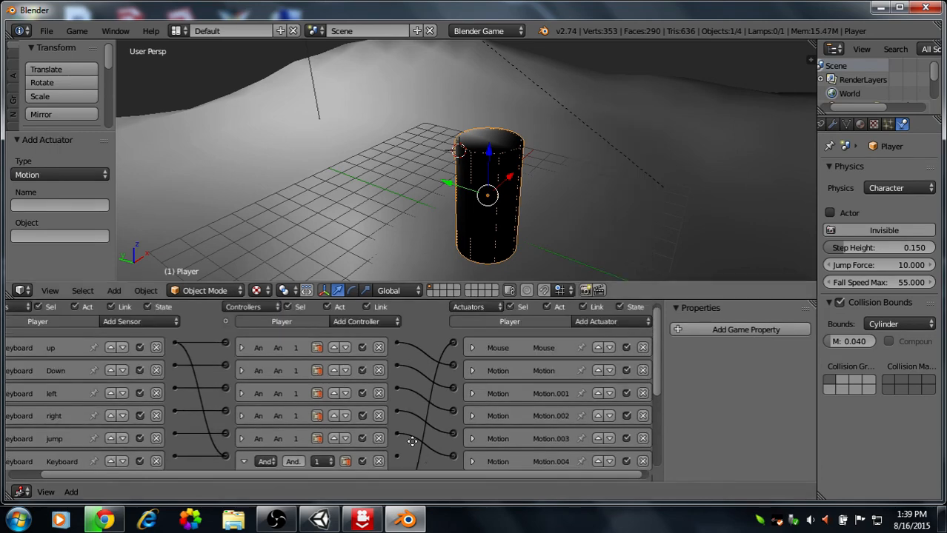
{"action": "scroll", "coordinate": [432, 334], "scroll_direction": "down", "scroll_amount": 5}
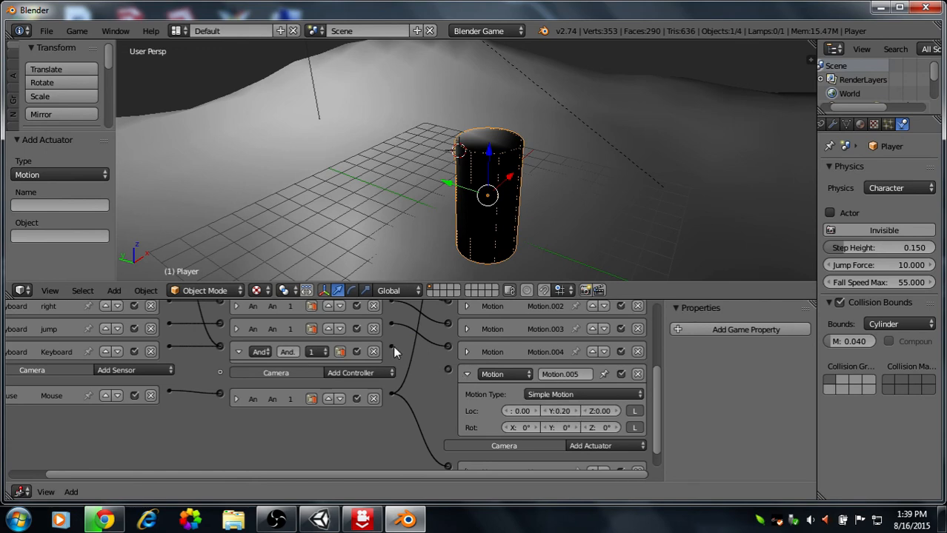
{"action": "left_click", "coordinate": [468, 375]}
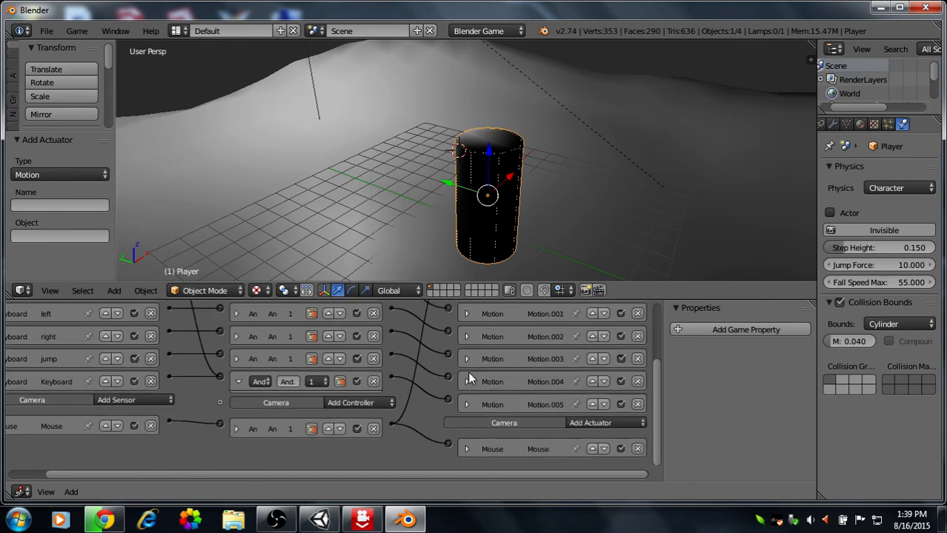
Run the game from the camera view to test the Player's controls, and exit it.
{"action": "left_click", "coordinate": [48, 291]}
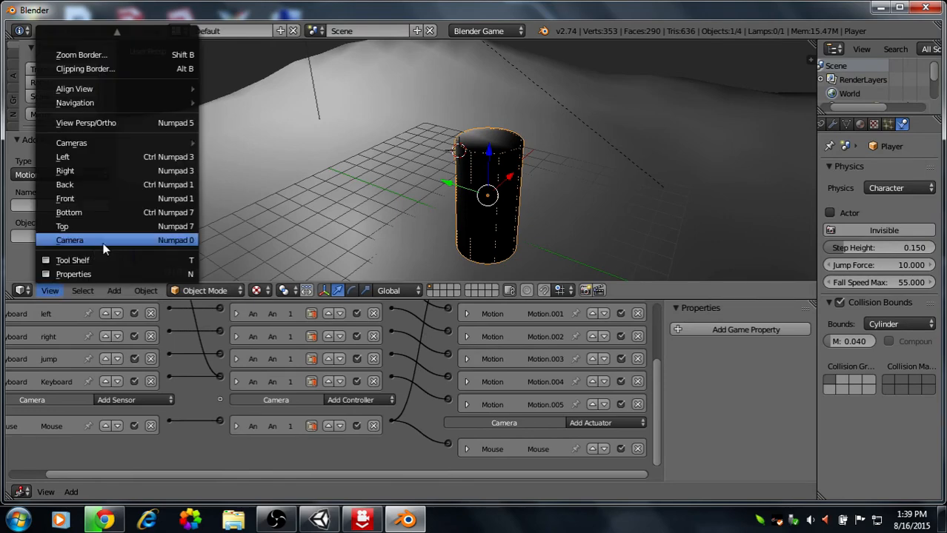
{"action": "left_click", "coordinate": [102, 240]}
{"action": "key", "text": "p"}
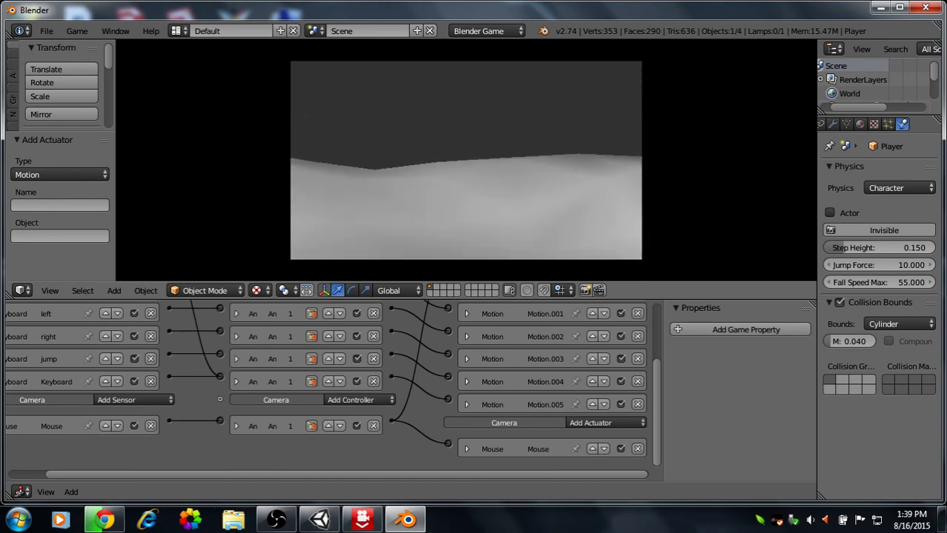
{"action": "key", "text": "Escape"}
Look over the Player on the terrain from a wider angle and minimise the Blender window.
{"action": "middle_click_drag", "start_coordinate": [468, 164], "coordinate": [590, 204]}
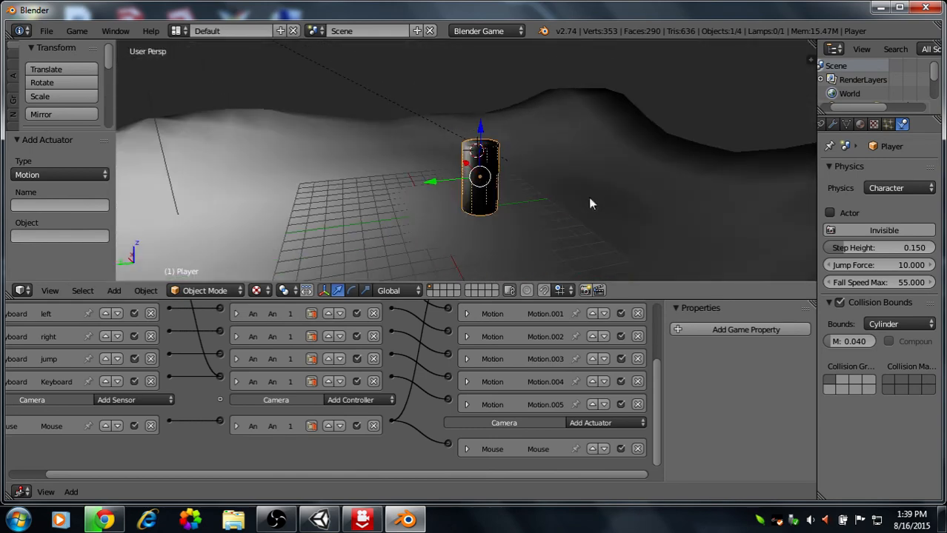
{"action": "middle_click_drag", "start_coordinate": [406, 202], "coordinate": [437, 209]}
{"action": "scroll", "coordinate": [437, 209], "scroll_direction": "down", "scroll_amount": 2}
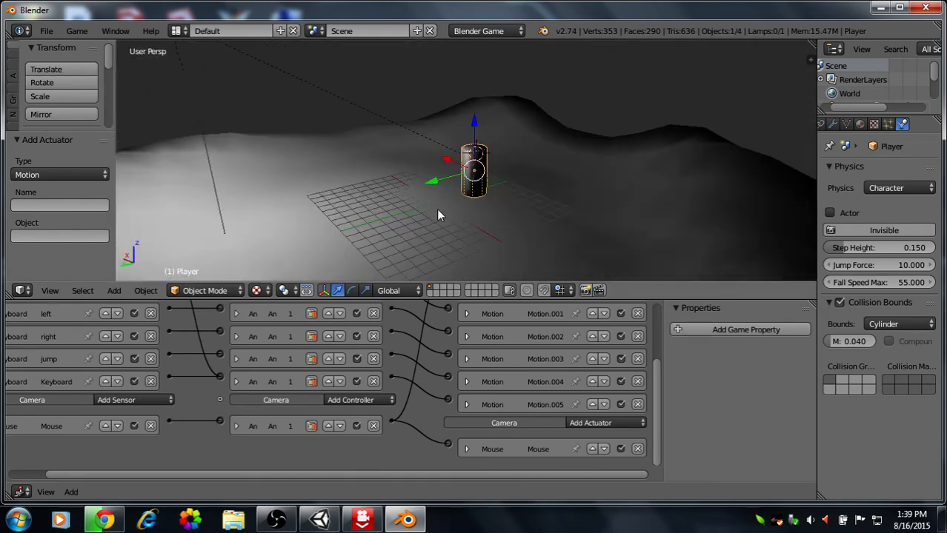
{"action": "left_click", "coordinate": [880, 8]}
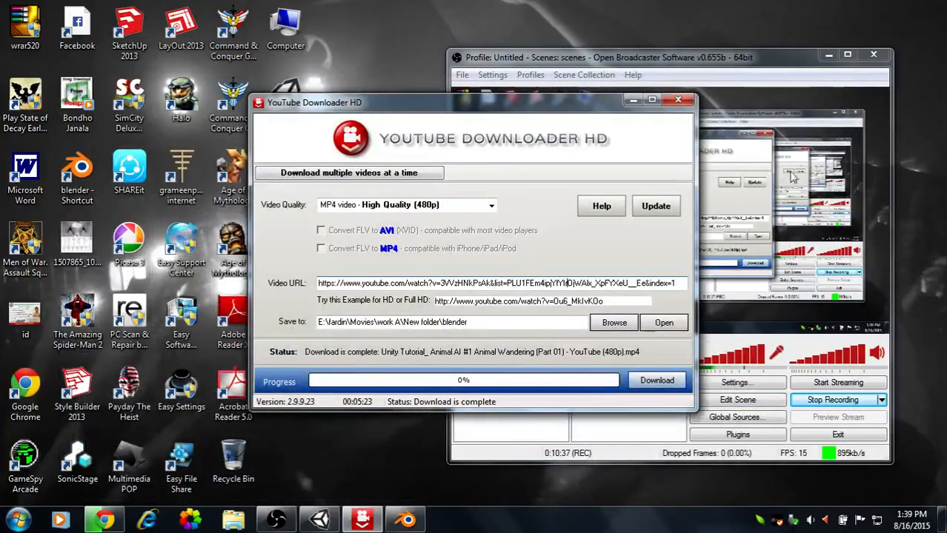